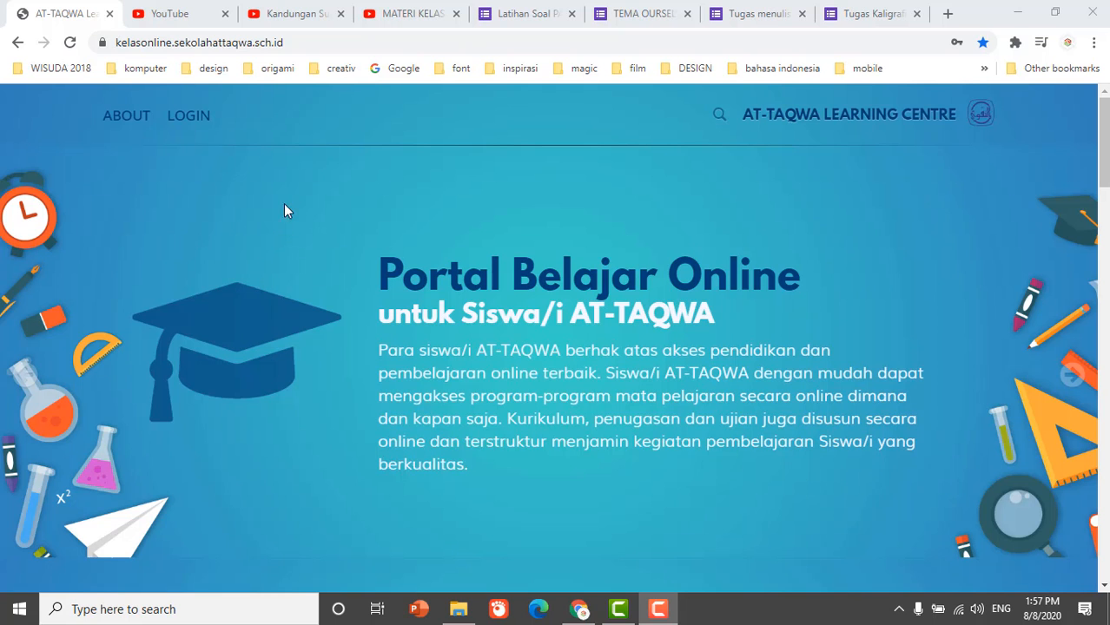
Log in to the learning portal with a saved account, filling in the username and account password
left_click(197, 122)
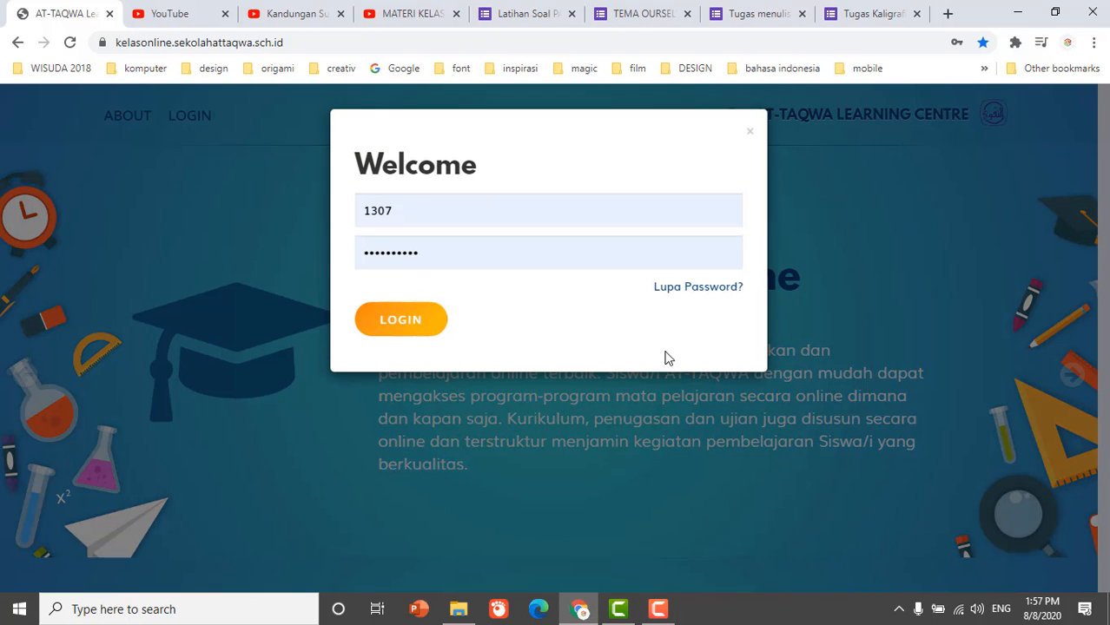
left_click(421, 211)
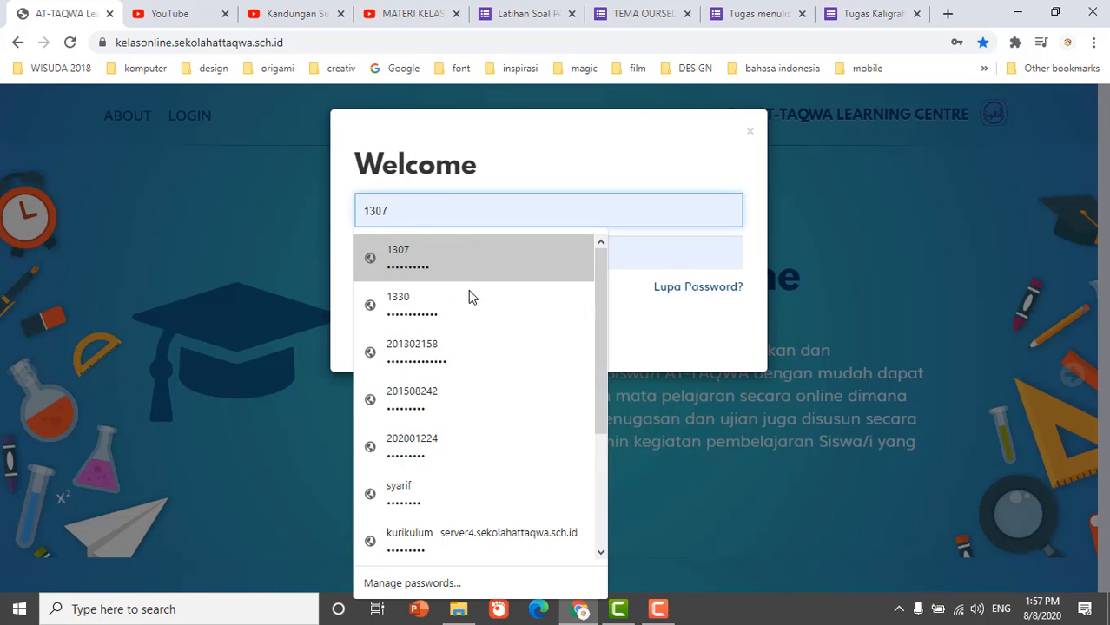
left_click(463, 357)
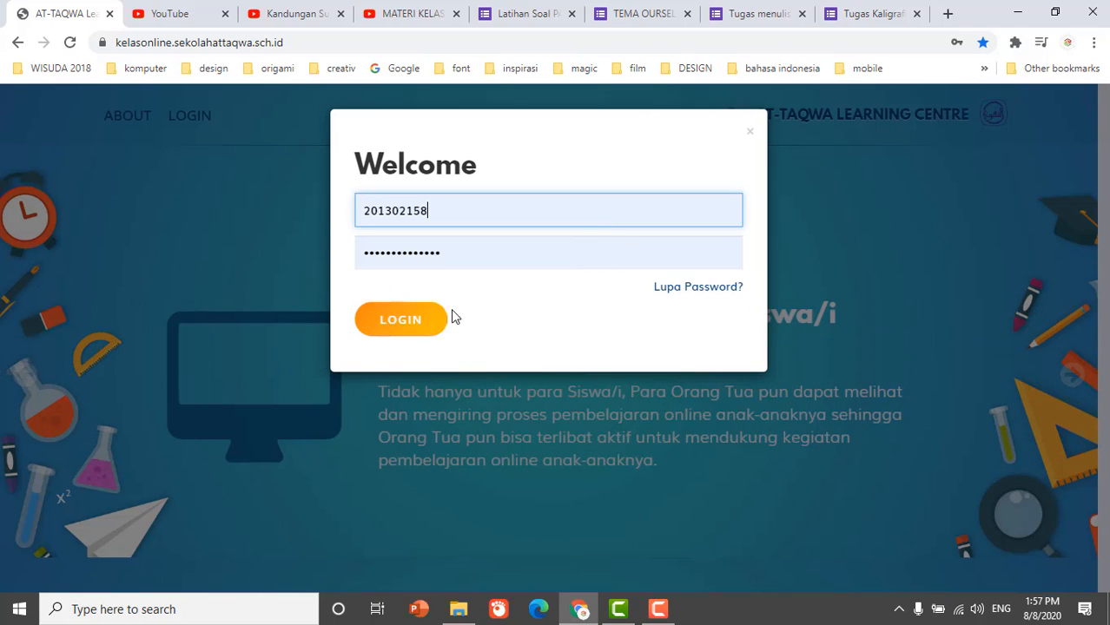
left_click(422, 319)
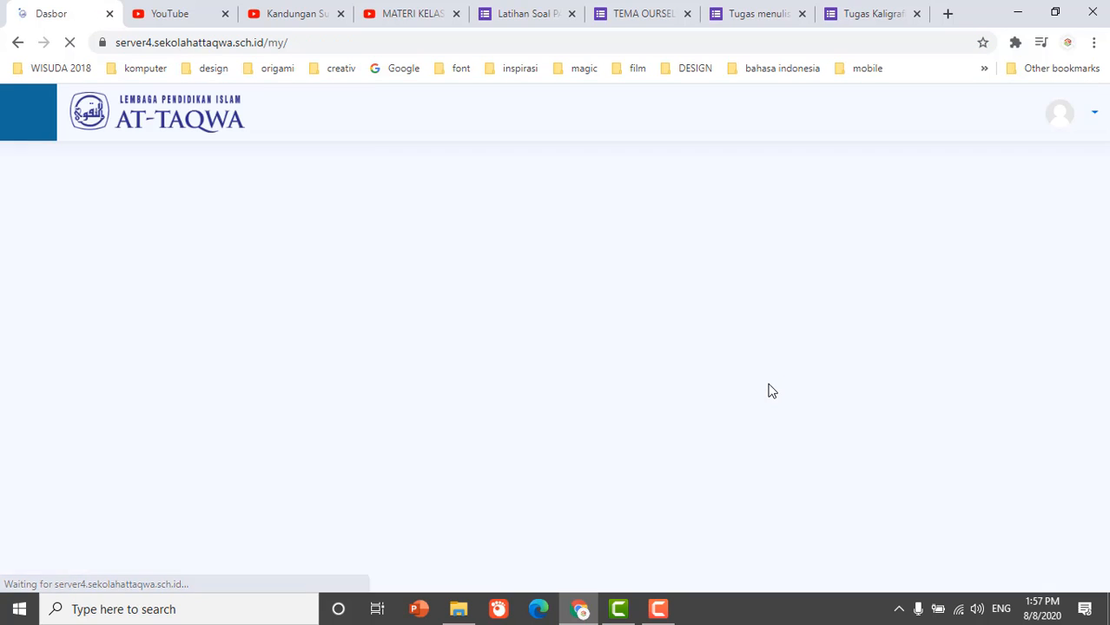
Open the PAIDB 5B course PENDIDIKAN AGAMA ISLAM DAN BUDI PEKERTI from the dashboard's course overview
scroll(542, 343, "down", 1)
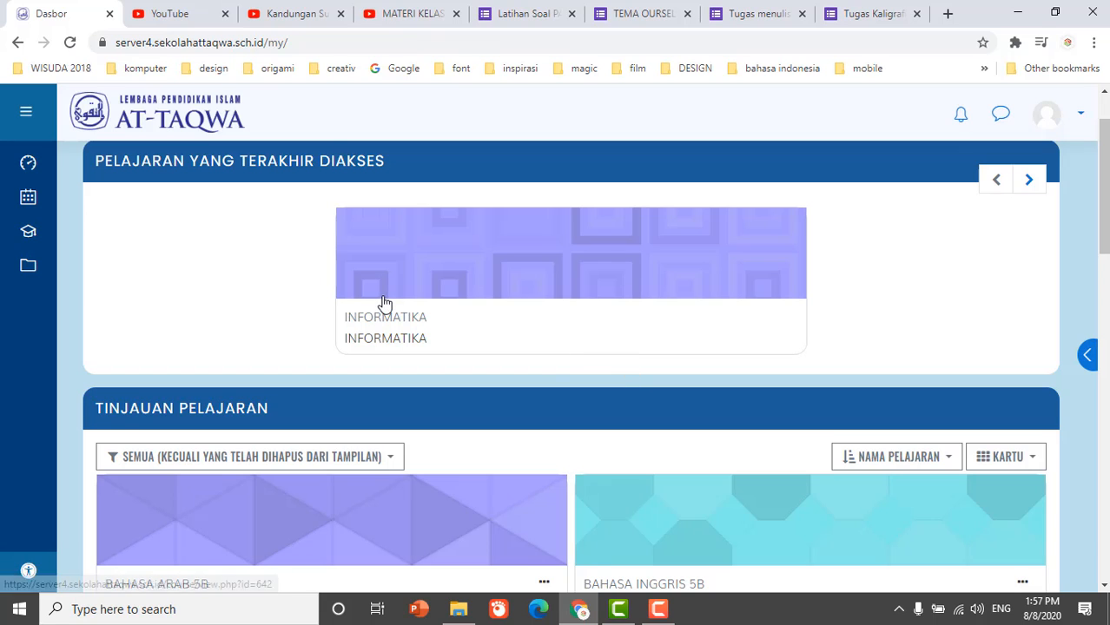
left_click(29, 167)
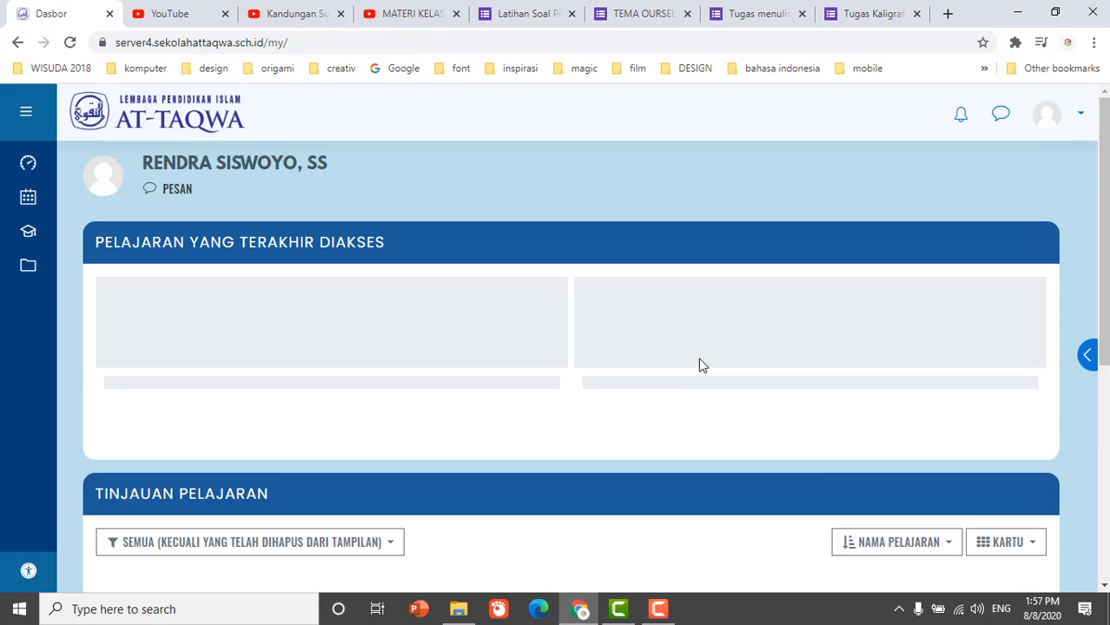
scroll(687, 372, "down", 4)
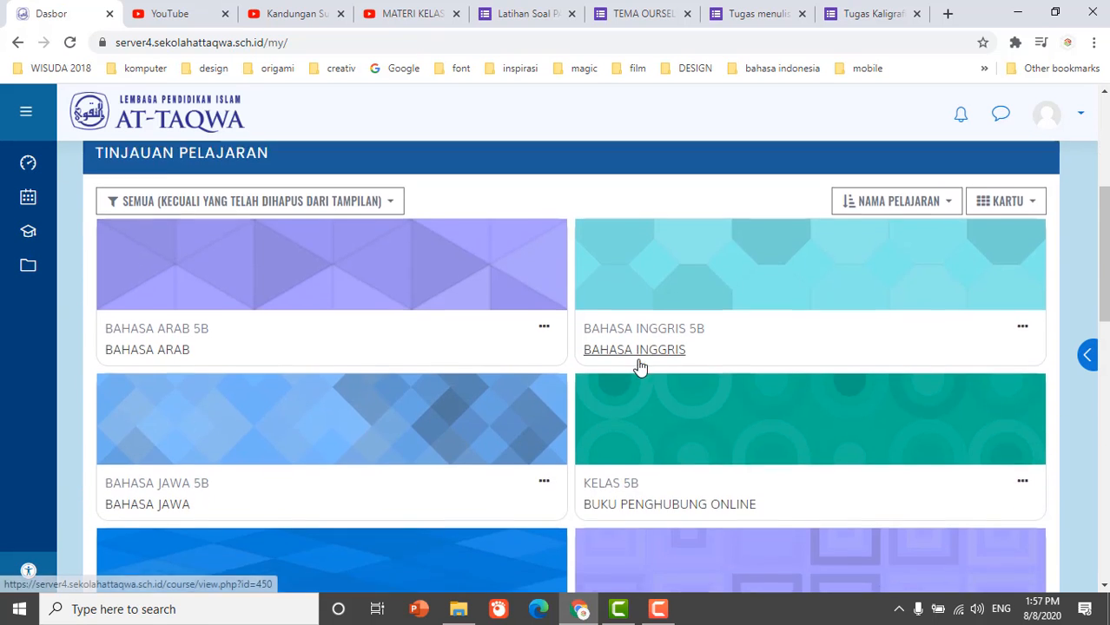
scroll(640, 367, "down", 3)
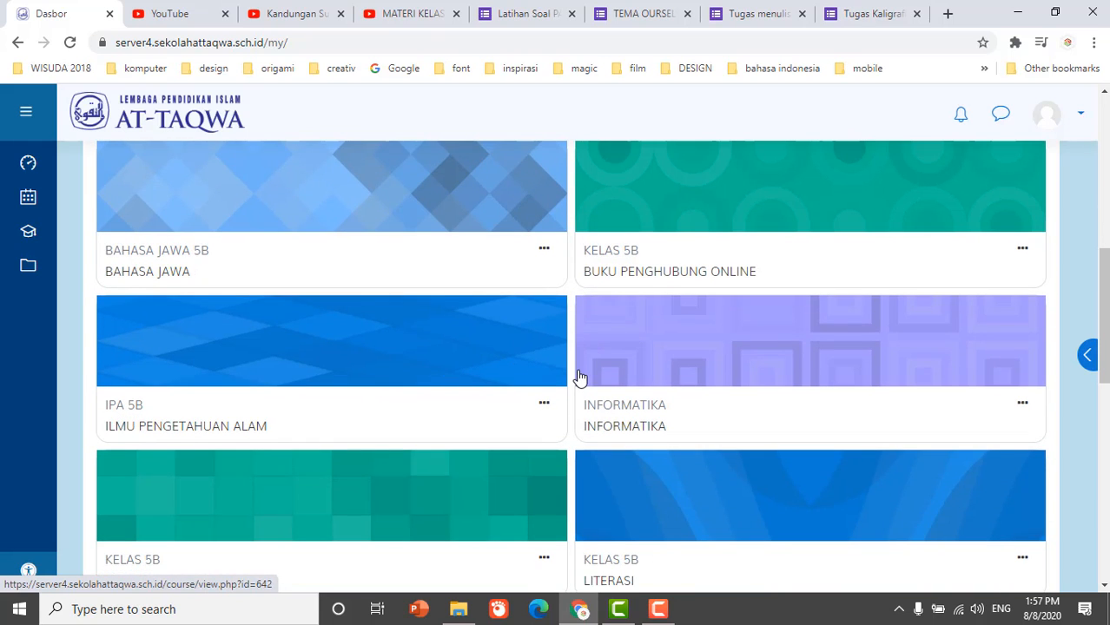
scroll(580, 379, "down", 1)
scroll(581, 378, "down", 3)
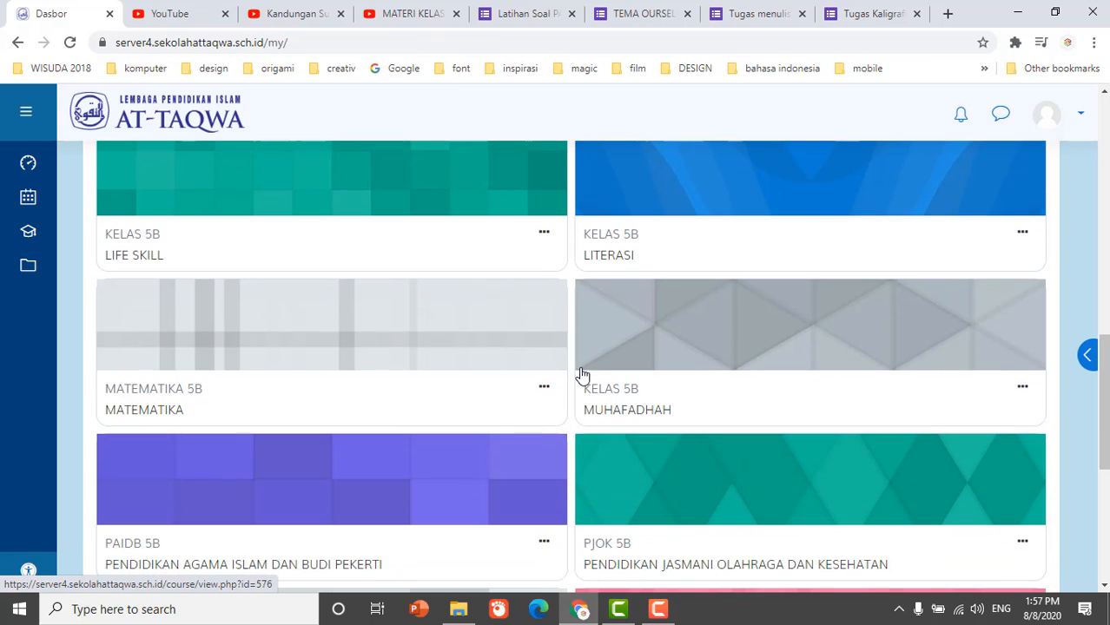
scroll(484, 371, "down", 2)
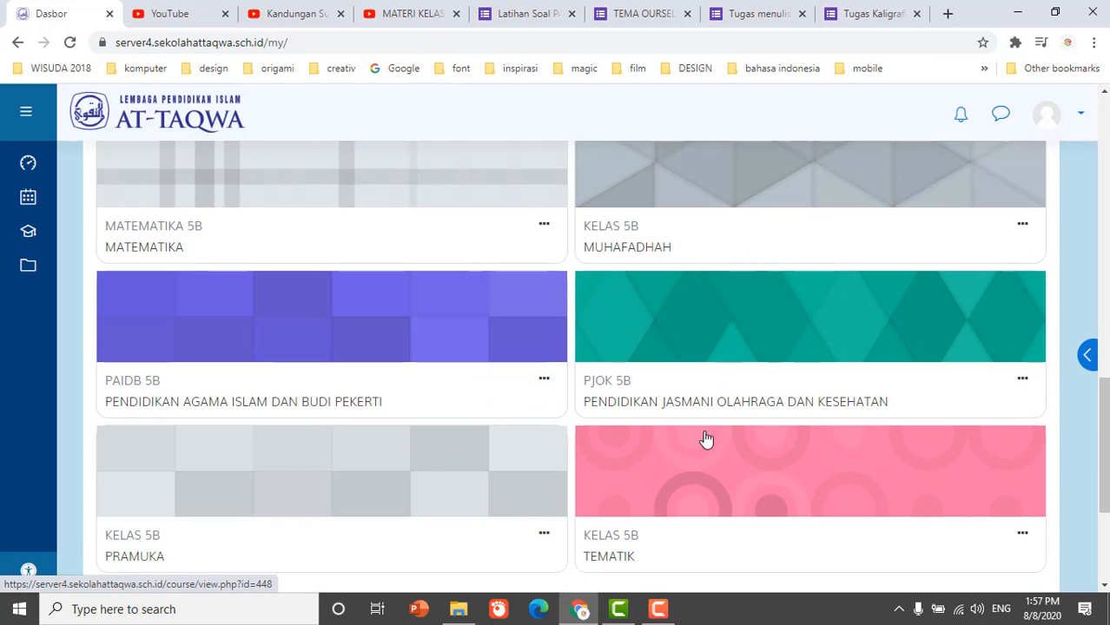
scroll(607, 408, "down", 2)
scroll(485, 369, "up", 2)
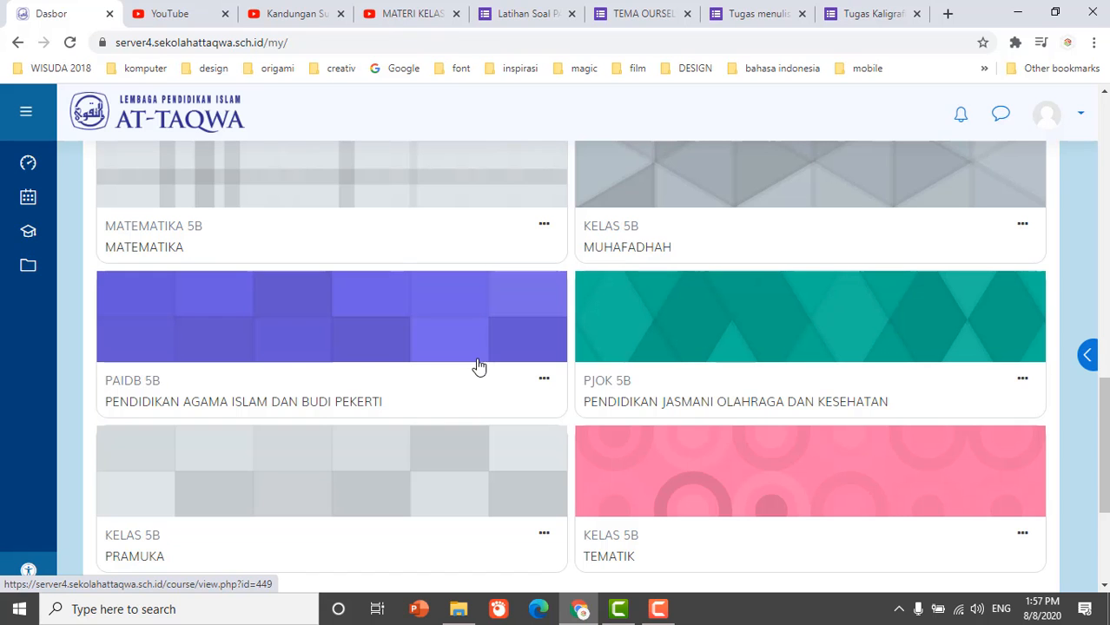
left_click(257, 403)
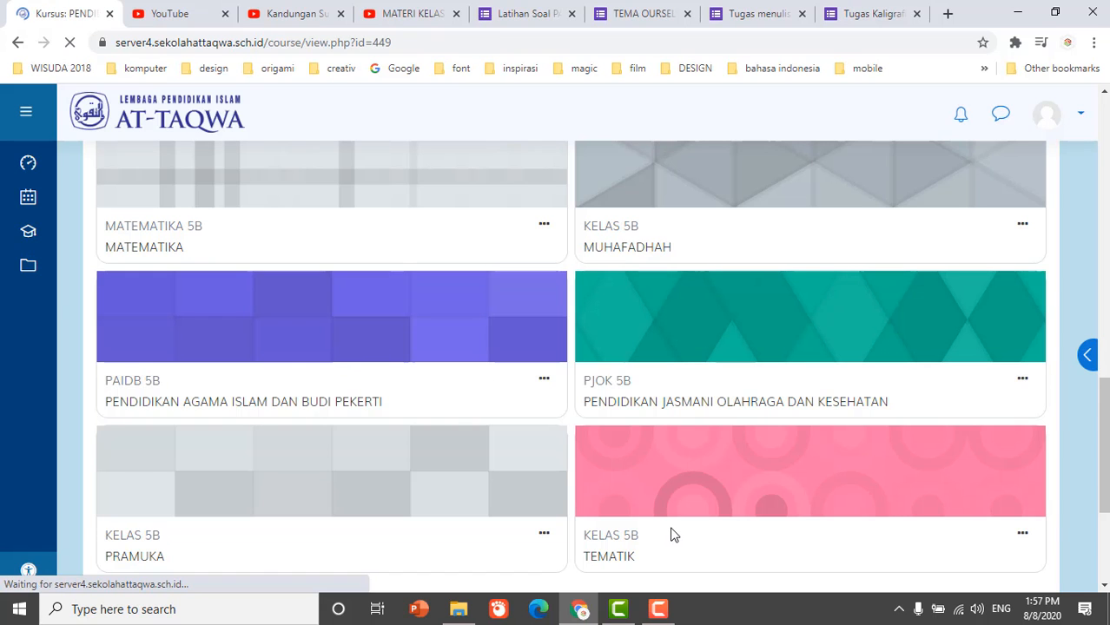
Review the course's existing topics and turn on editing mode for the course
scroll(670, 528, "down", 4)
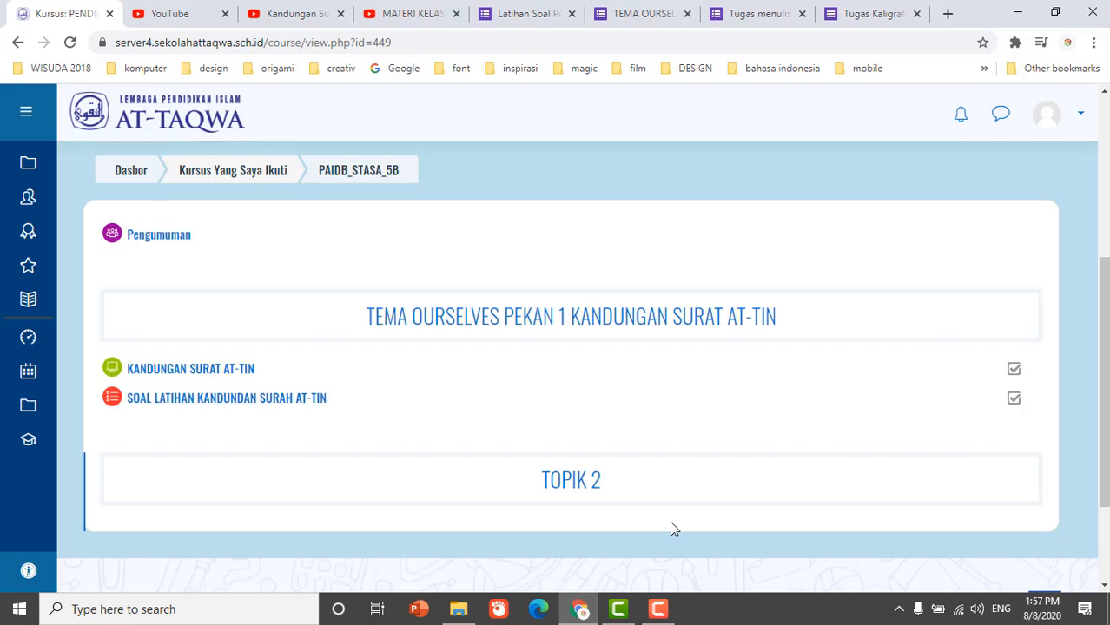
scroll(554, 454, "down", 2)
scroll(374, 357, "up", 2)
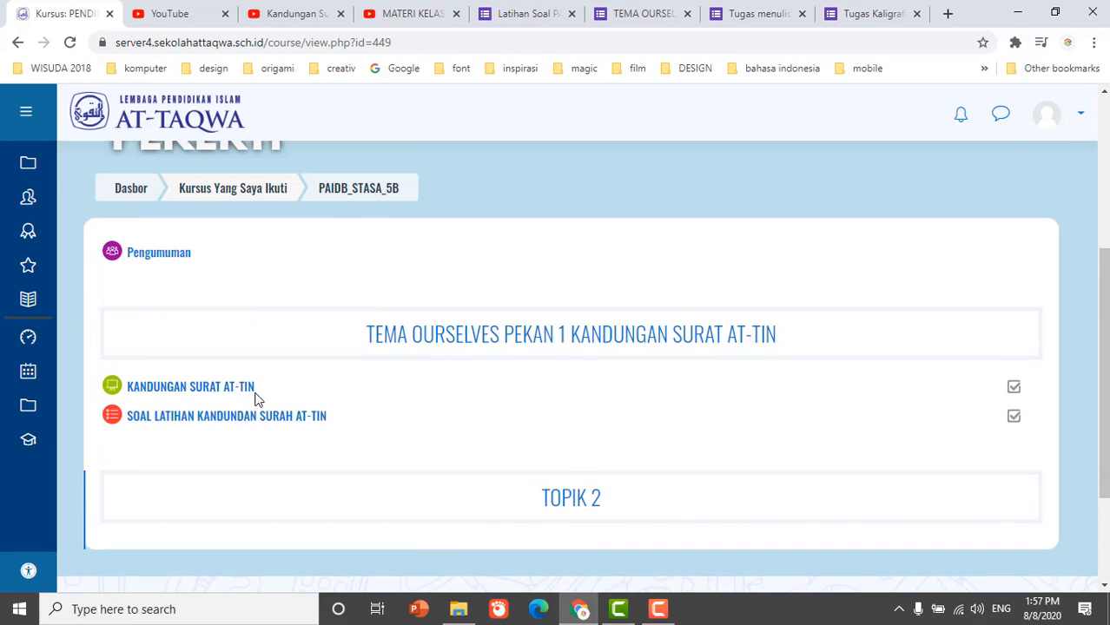
scroll(955, 373, "up", 2)
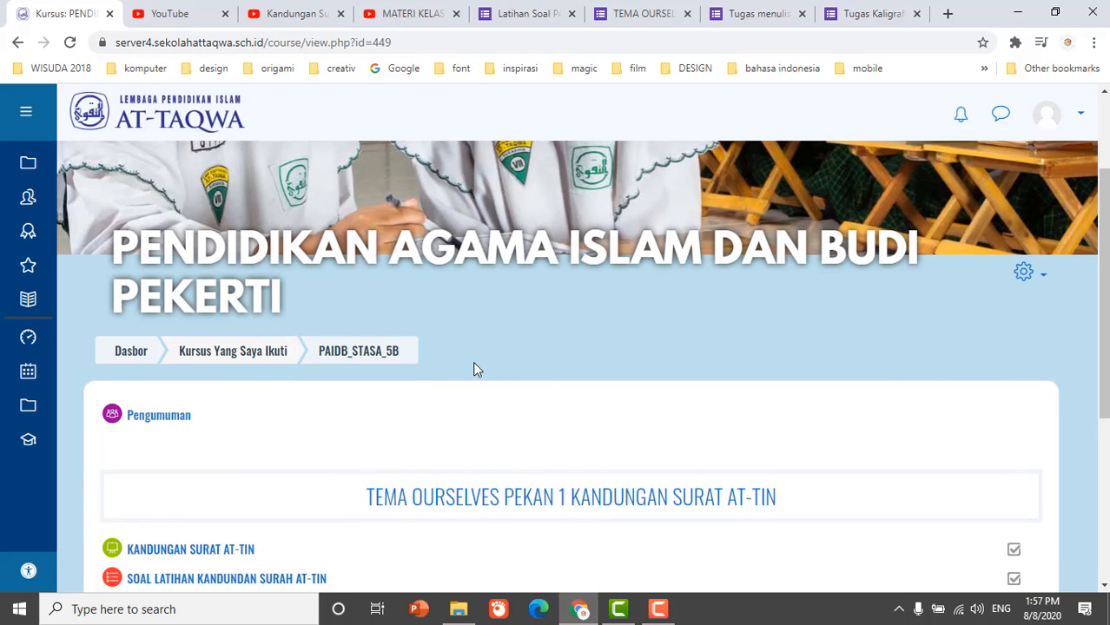
scroll(478, 369, "down", 1)
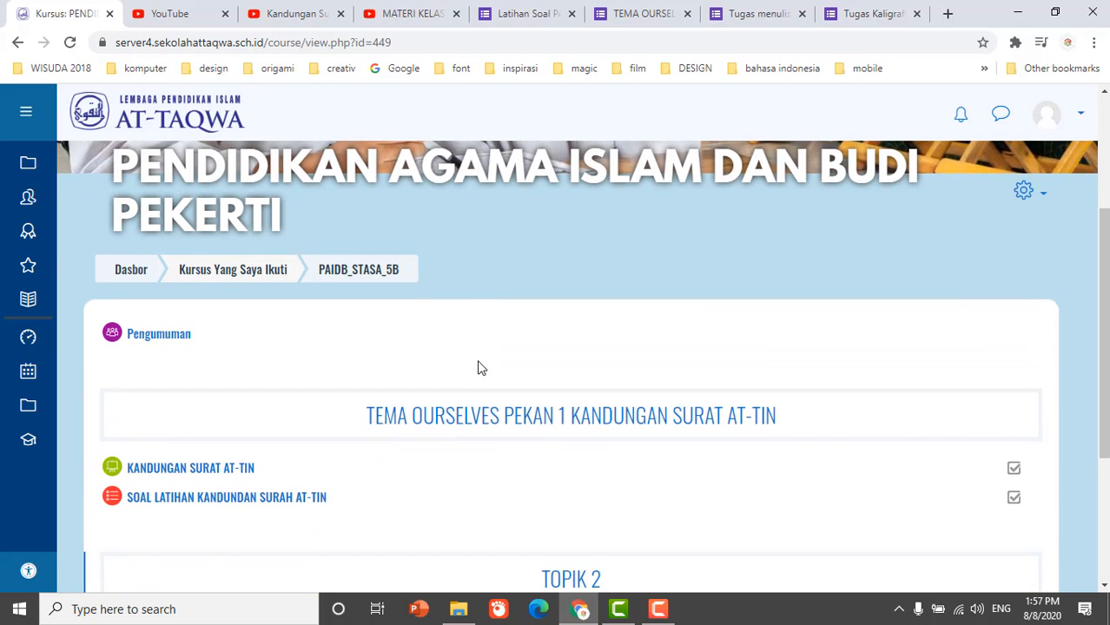
scroll(620, 391, "up", 1)
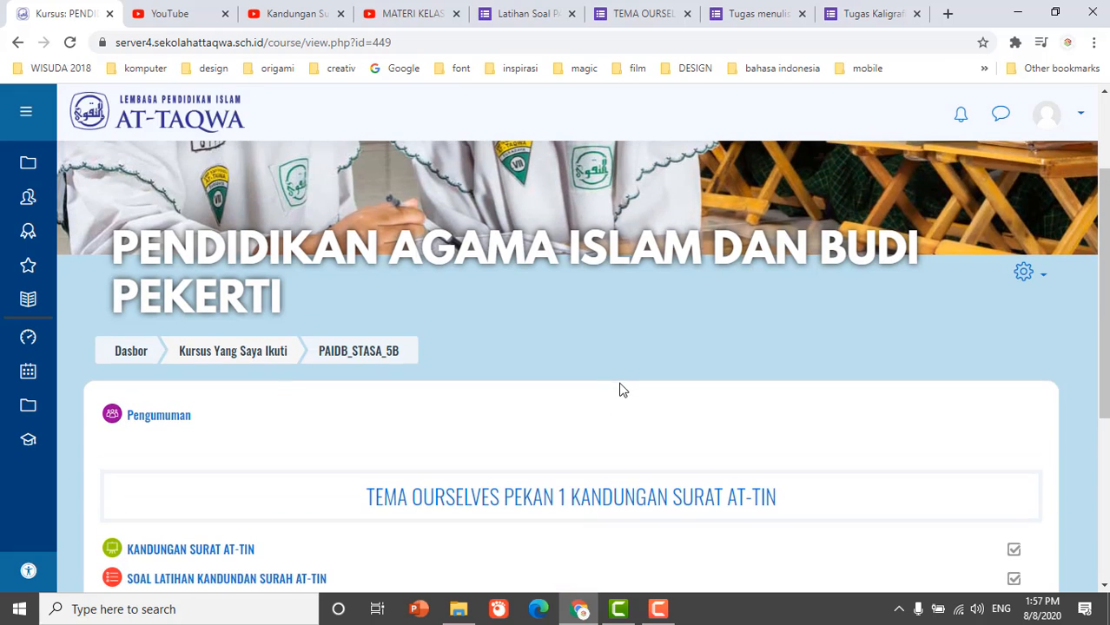
left_click(1038, 276)
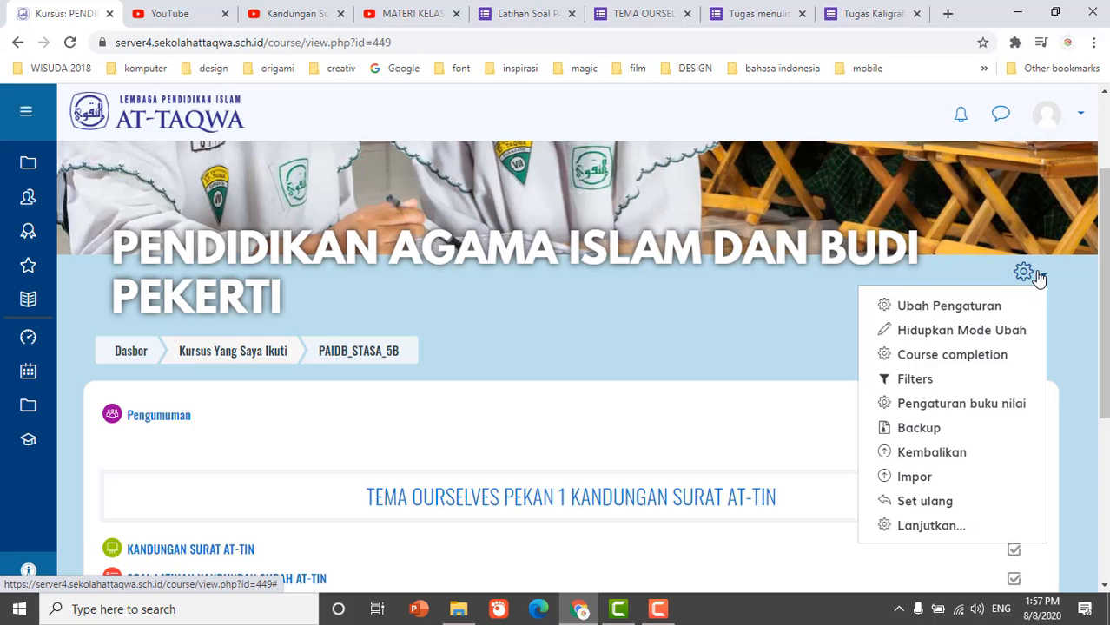
left_click(1004, 332)
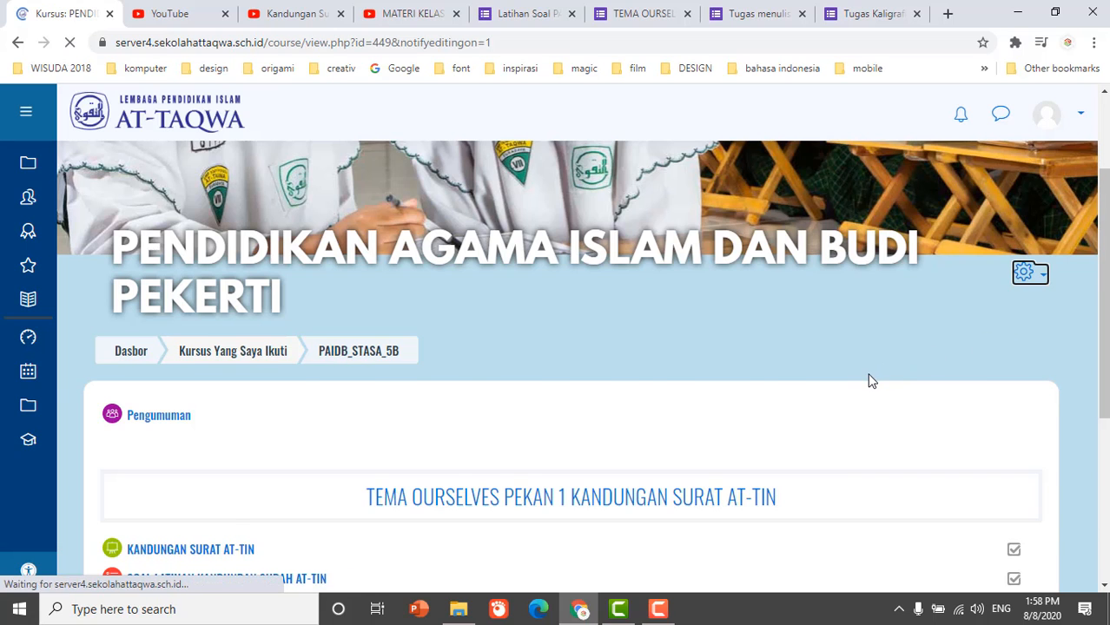
Delete the topic TEMA OURSELVES PEKAN 1 KANDUNGAN SURAT AT-TIN together with its activities
scroll(865, 386, "down", 3)
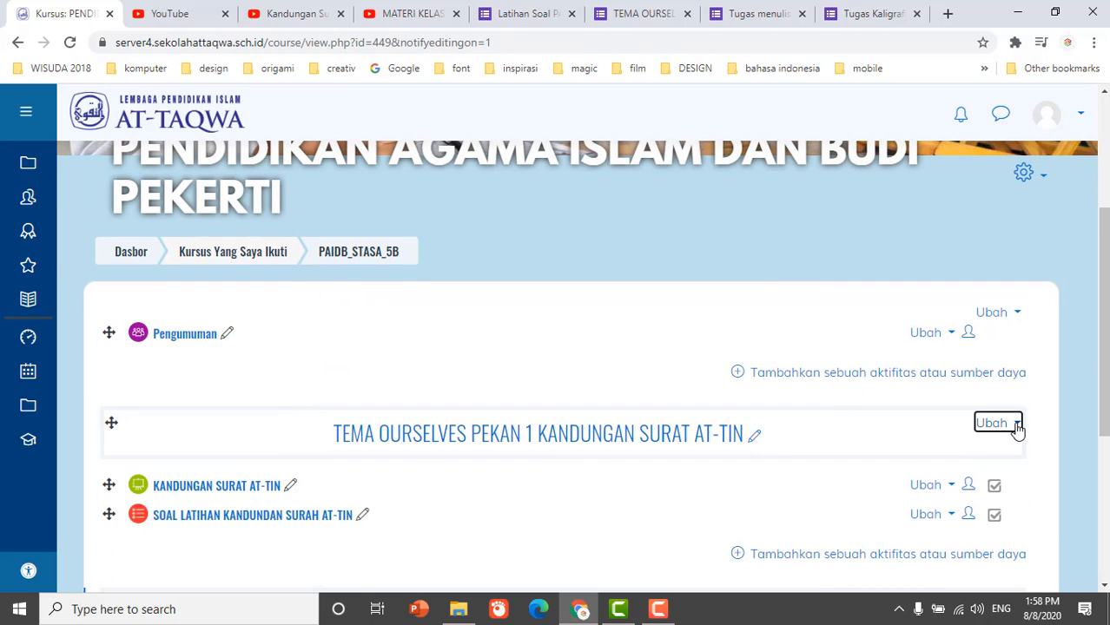
left_click(983, 423)
left_click(958, 527)
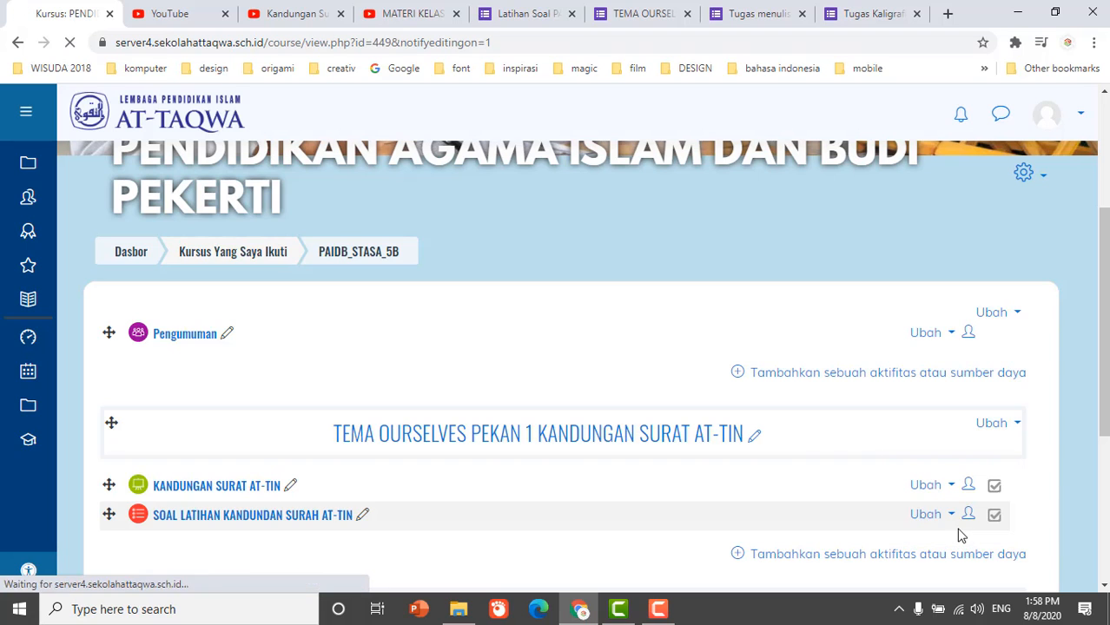
left_click(636, 491)
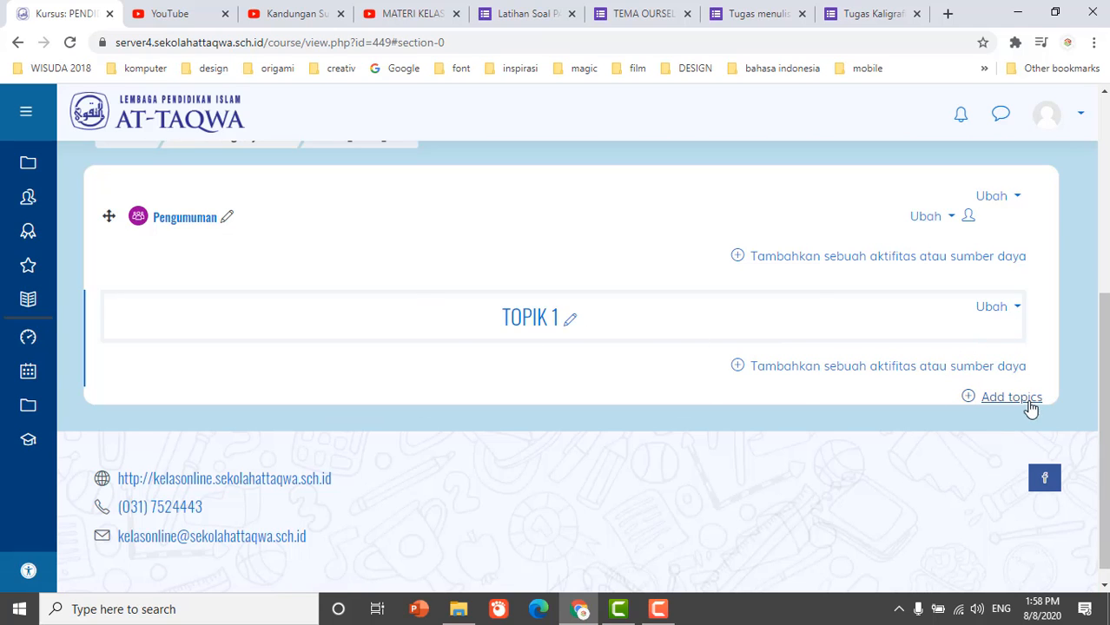
Add 5 new topics to the end of the course
left_click(1001, 401)
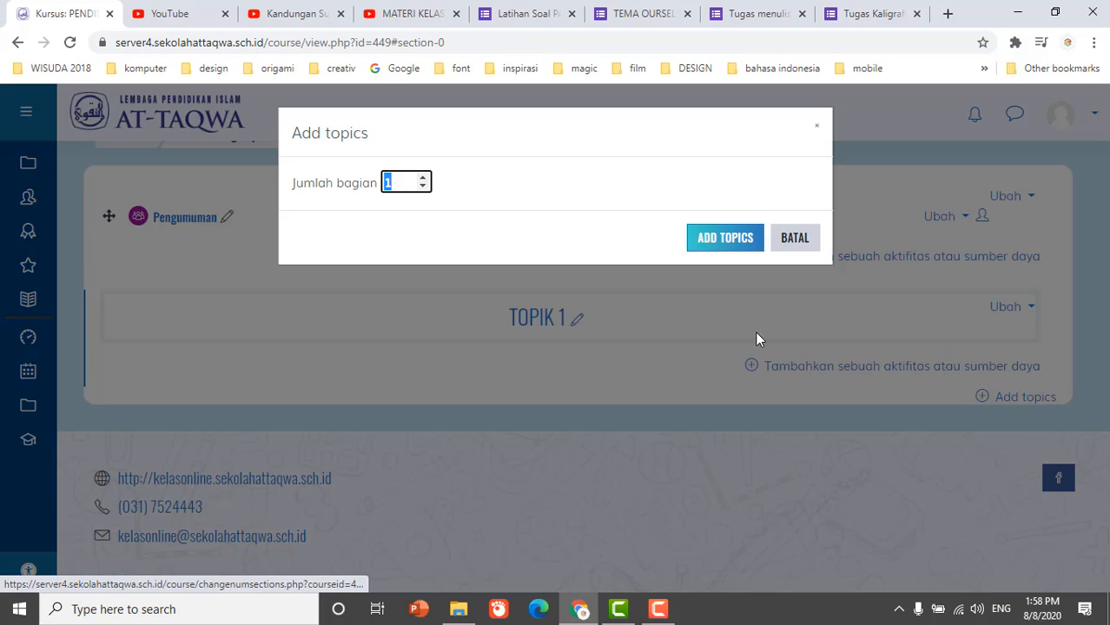
left_click(423, 178)
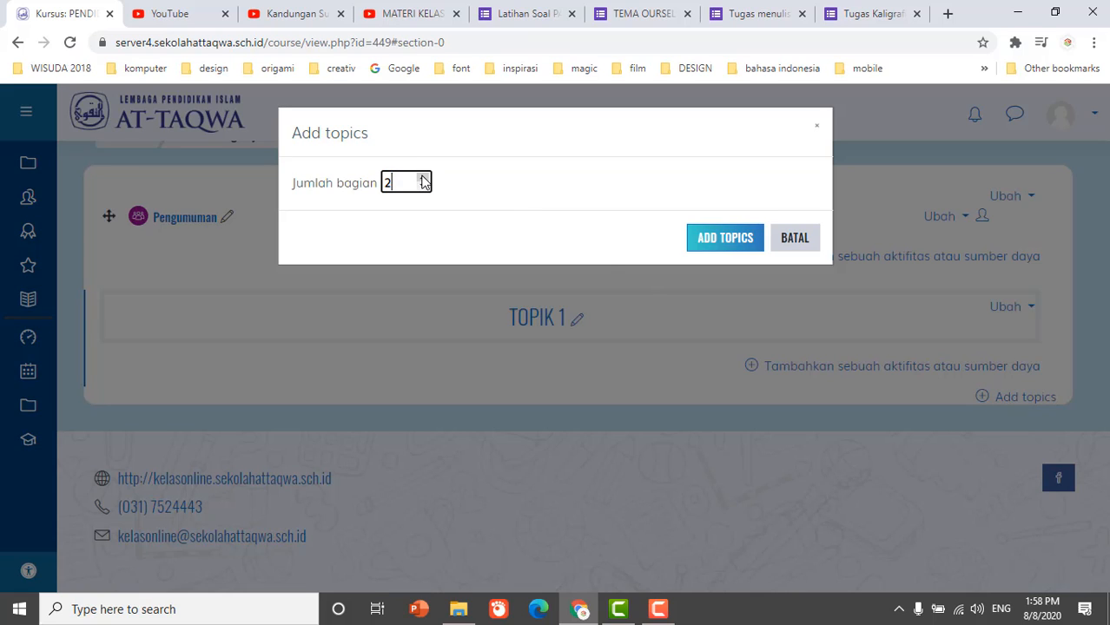
left_click(423, 178)
left_click(719, 250)
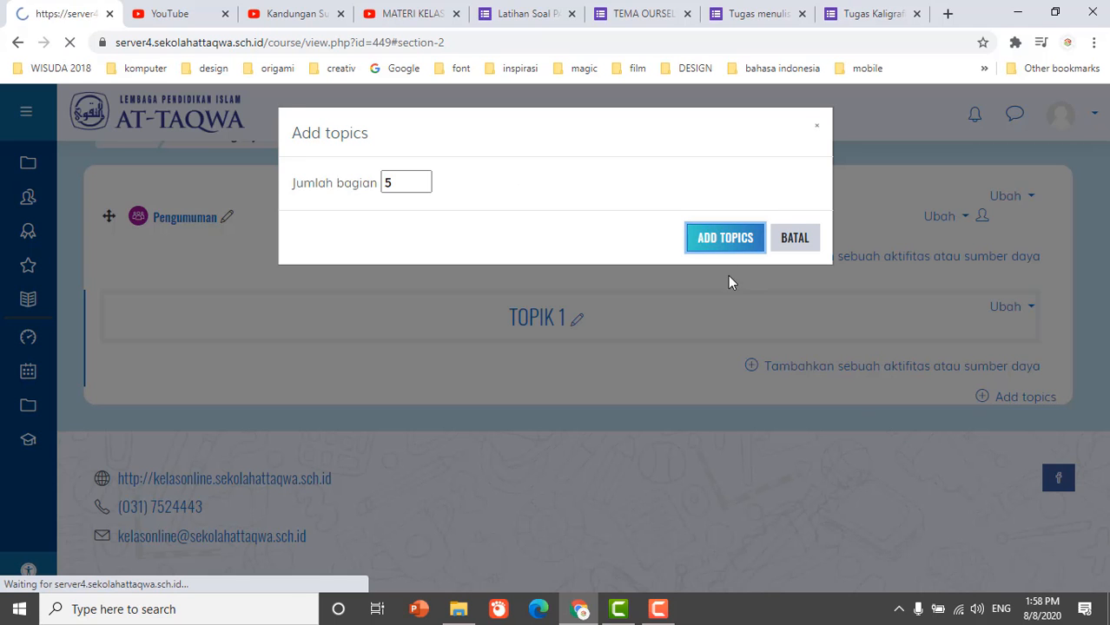
Rename the TOPIK 1 section as TEMA OURSELVES
scroll(599, 355, "up", 4)
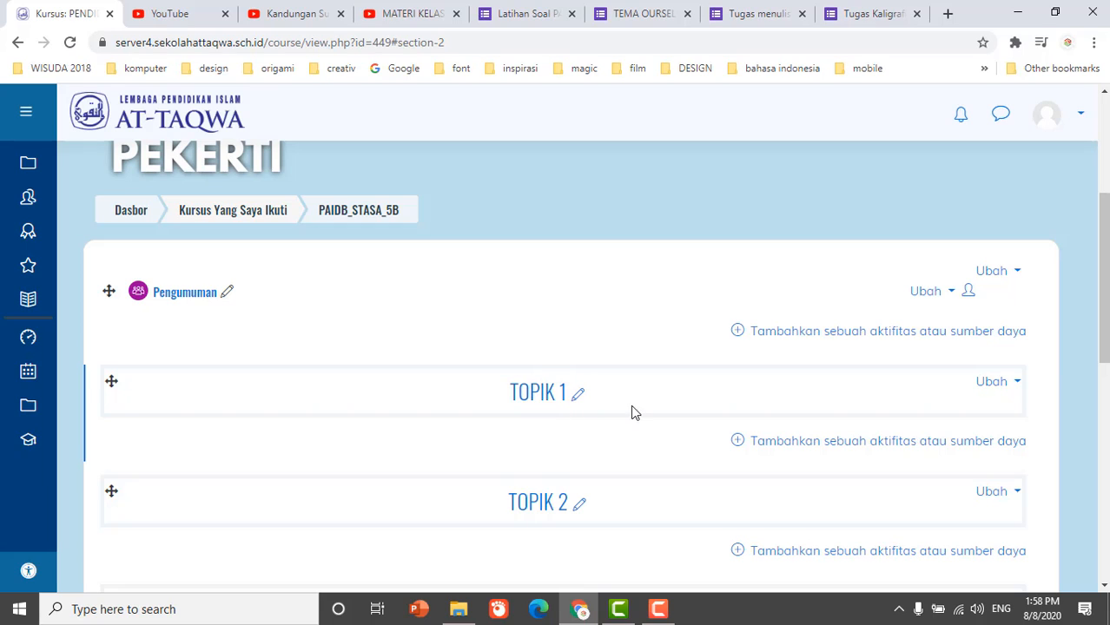
left_click(580, 397)
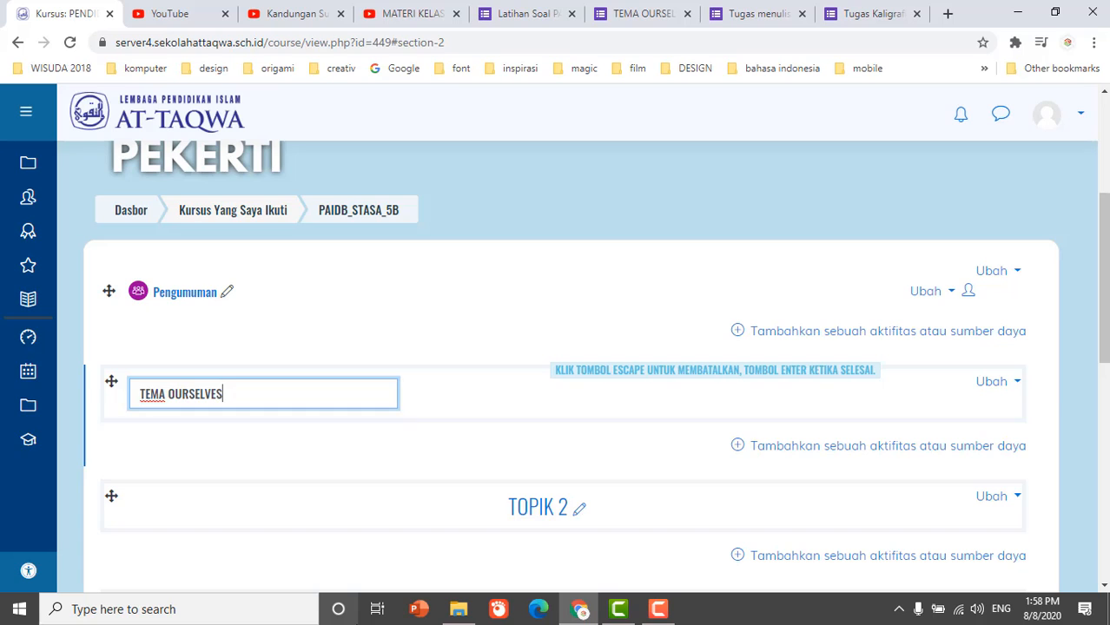
key("Return")
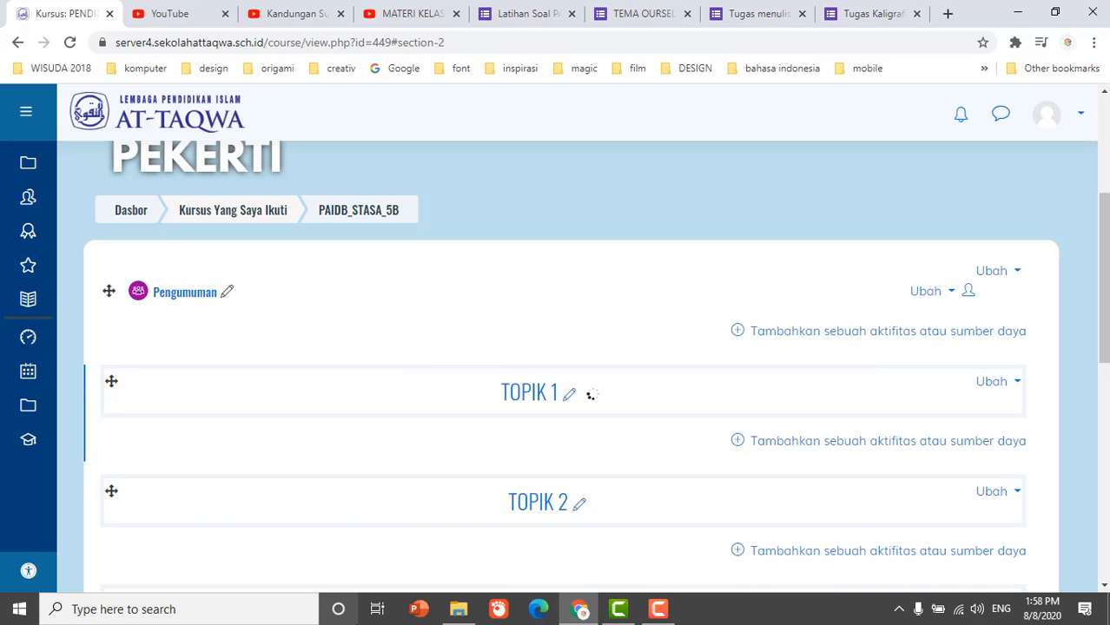
Start adding a new Page resource to the TEMA OURSELVES topic
scroll(790, 409, "down", 1)
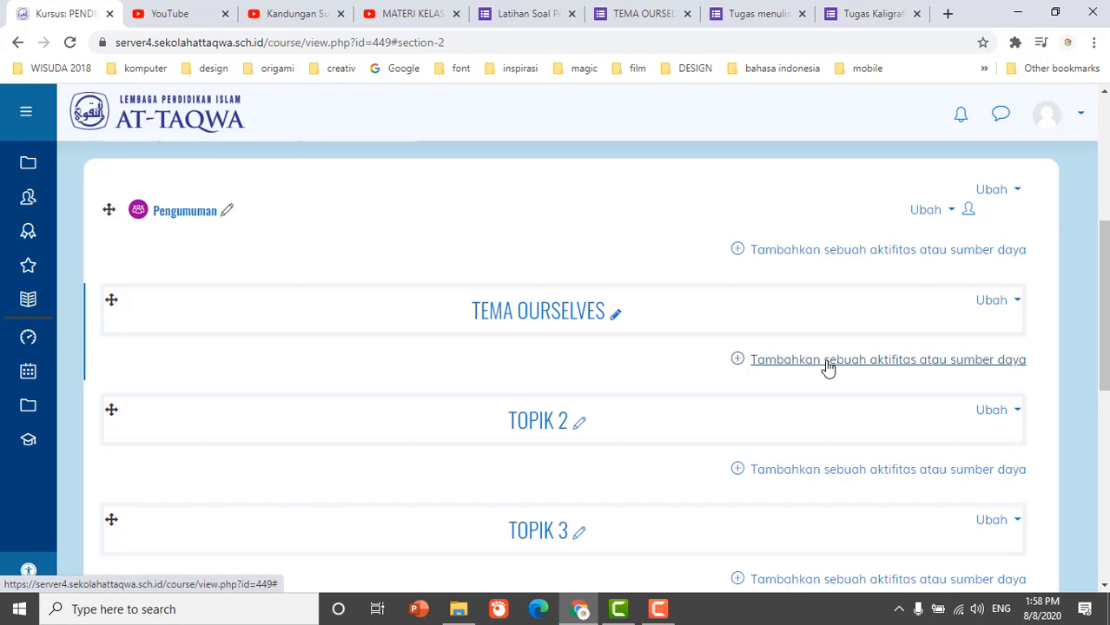
left_click(828, 360)
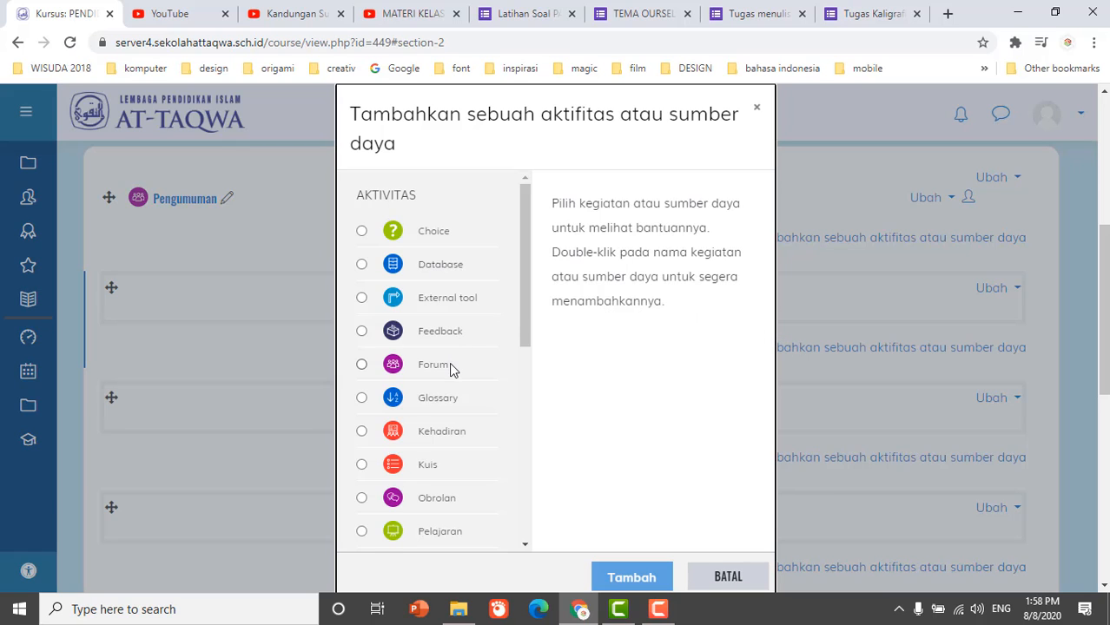
scroll(451, 369, "down", 3)
scroll(451, 365, "down", 2)
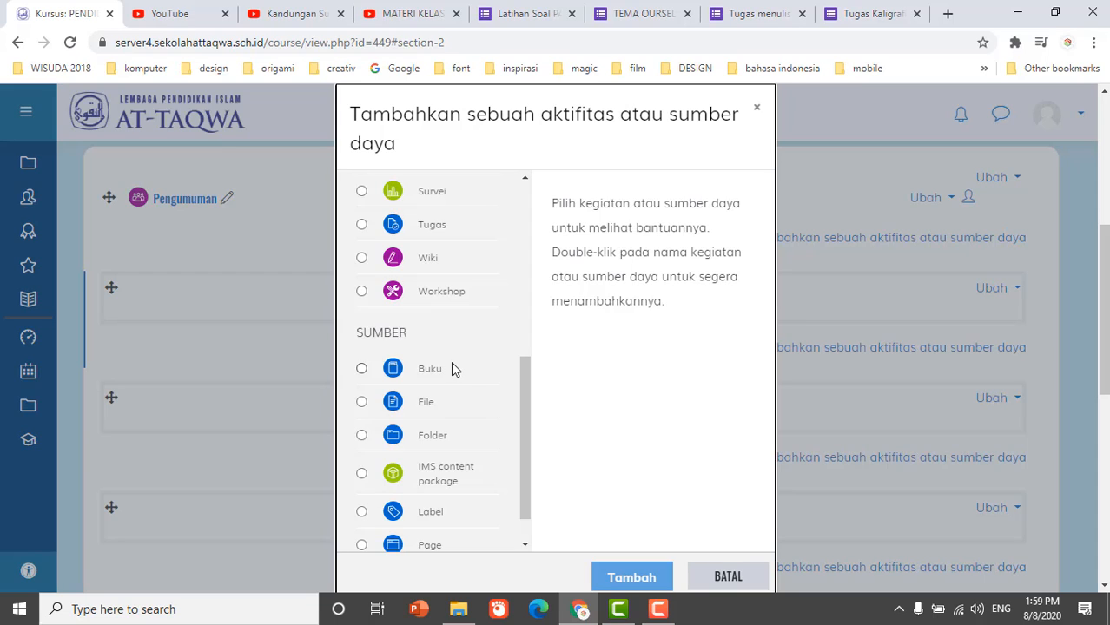
scroll(451, 370, "down", 1)
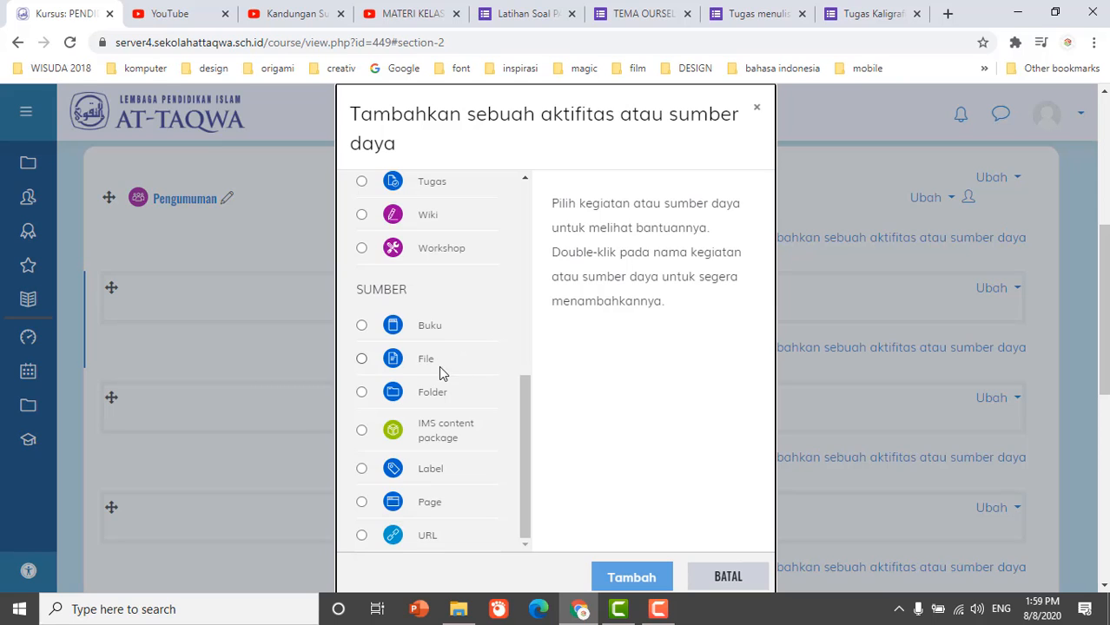
scroll(449, 476, "up", 1)
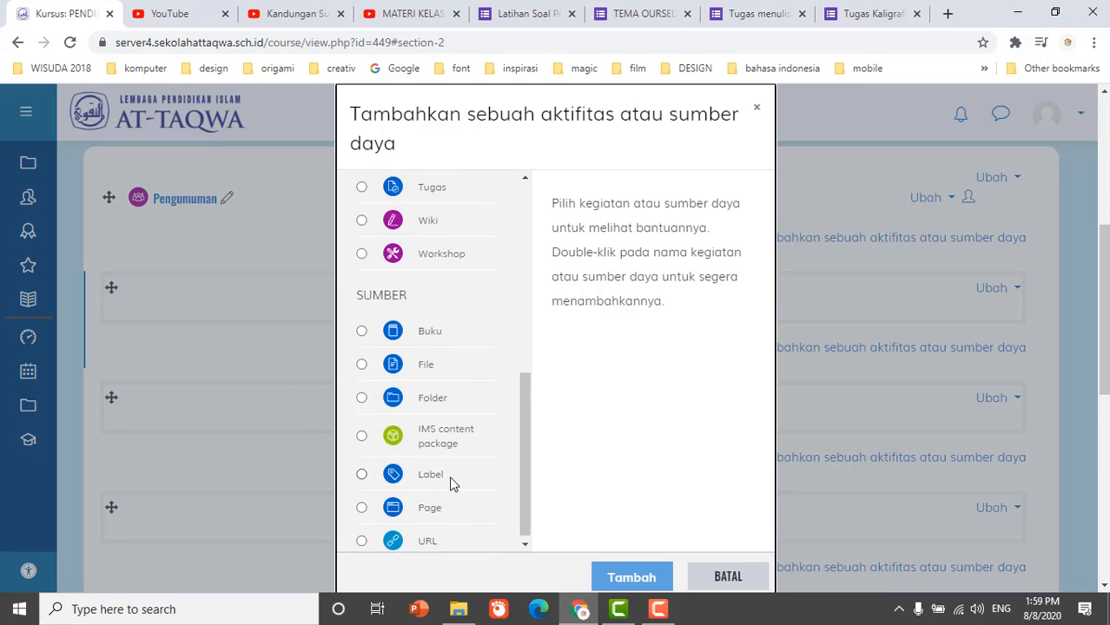
scroll(449, 477, "up", 5)
scroll(449, 479, "down", 5)
scroll(448, 480, "up", 3)
scroll(448, 479, "down", 3)
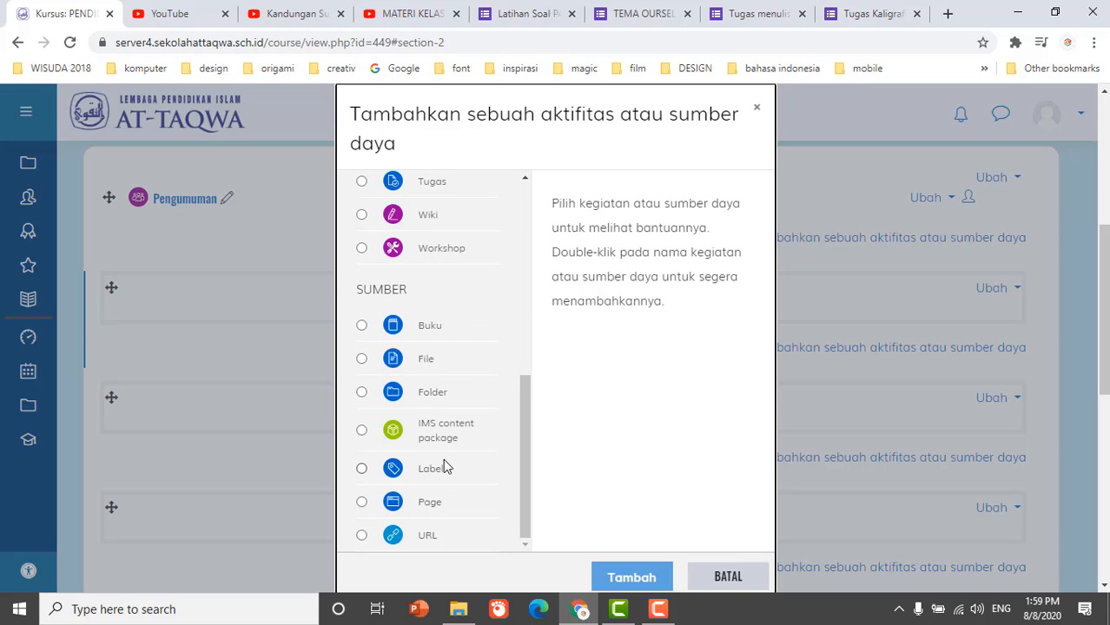
left_click(361, 502)
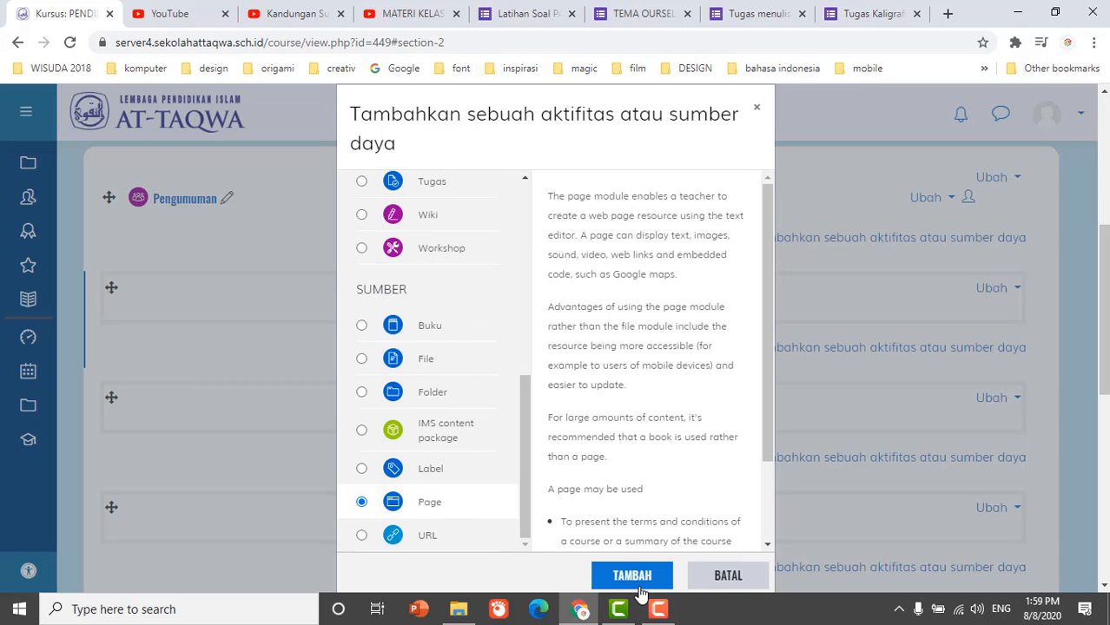
left_click(636, 580)
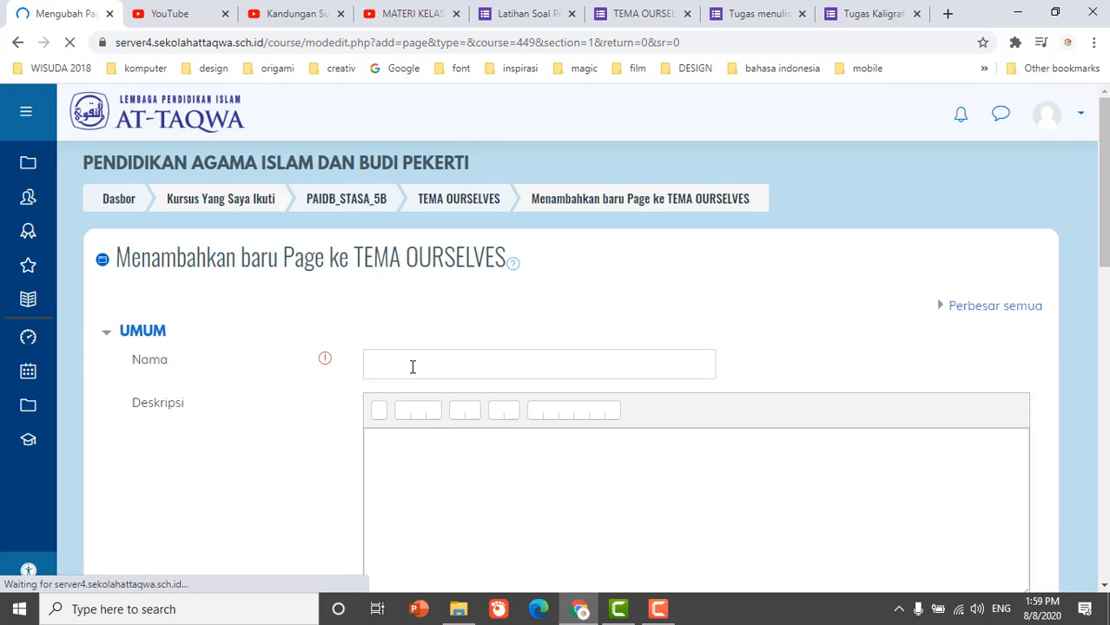
Name the page MATERI PEKAN 1 and enter the description KUMPULAN MATERI DAN SOAL PEKAN 1
left_click(412, 365)
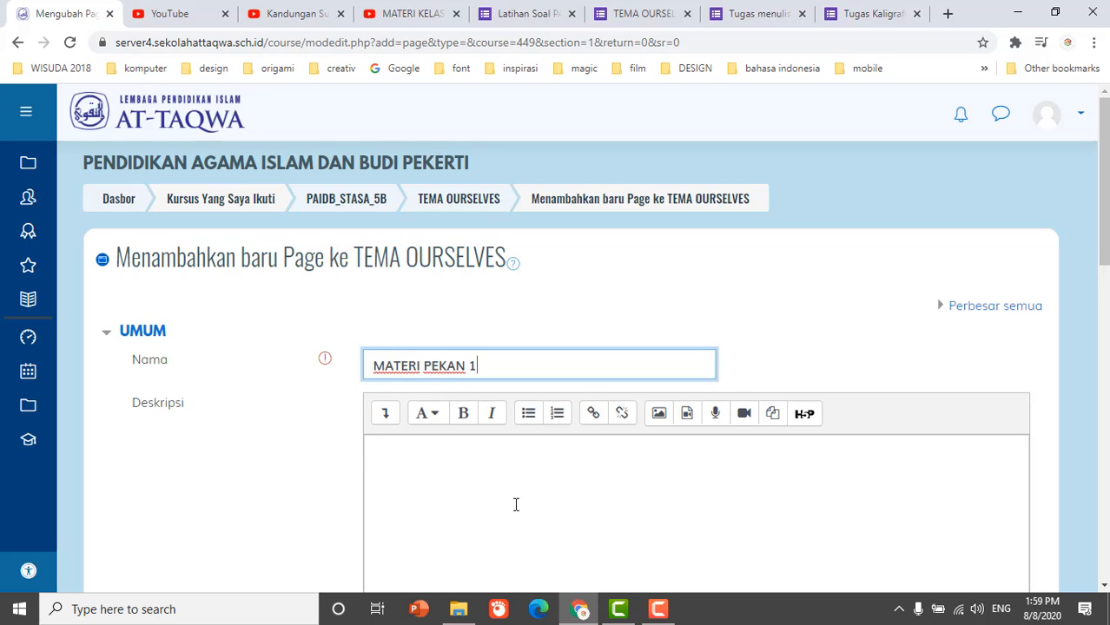
left_click(491, 468)
scroll(490, 465, "down", 1)
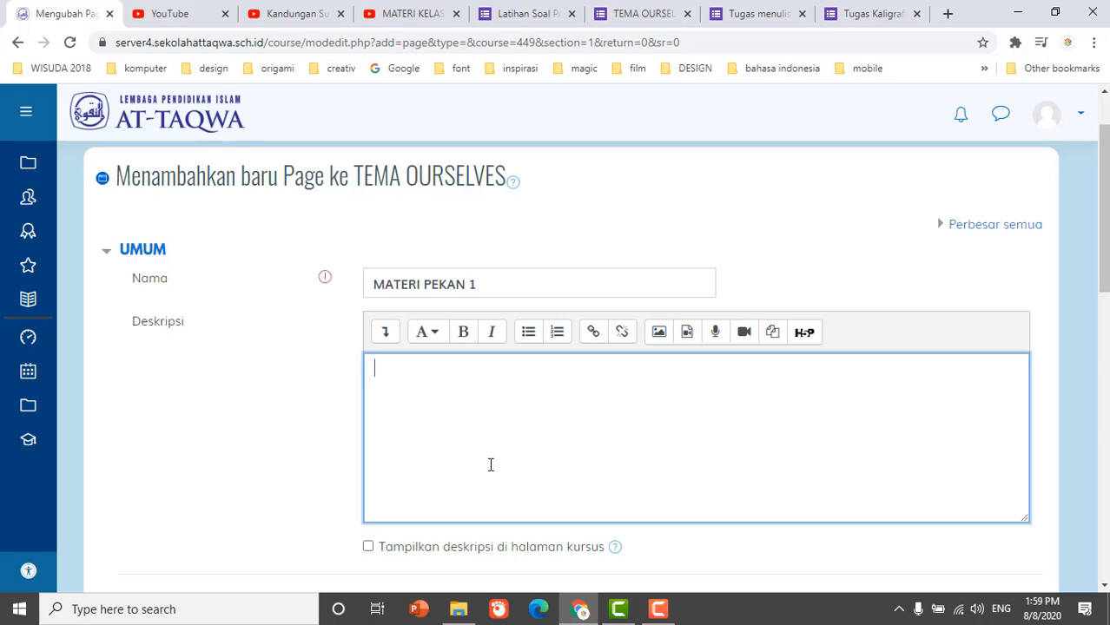
type("KUMPULAN MATERI ")
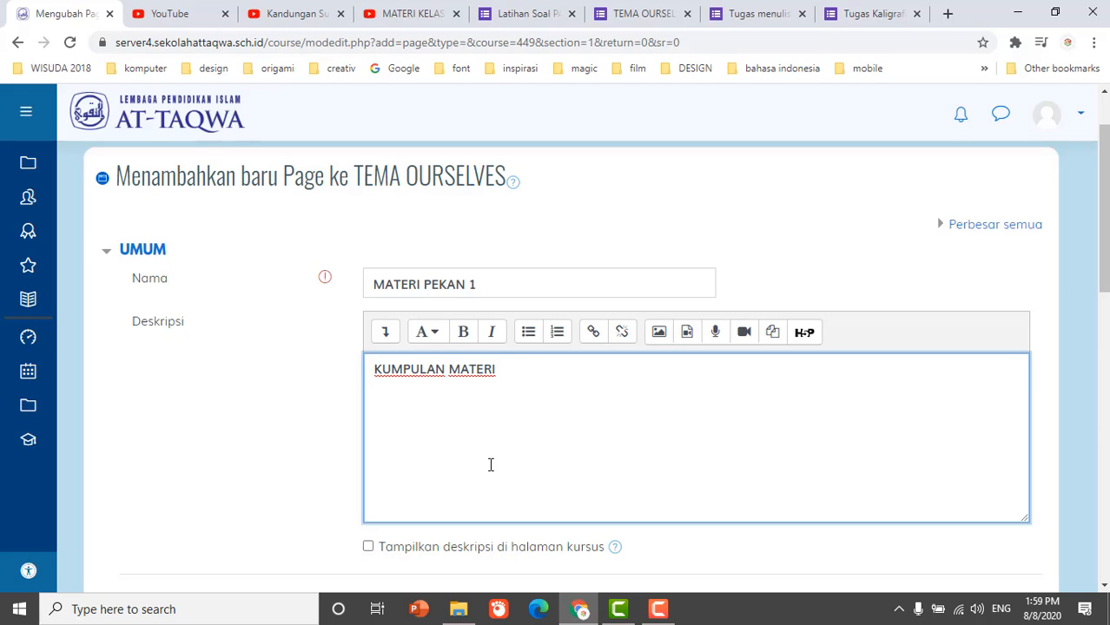
type("DAN SOAL PEKAN 1")
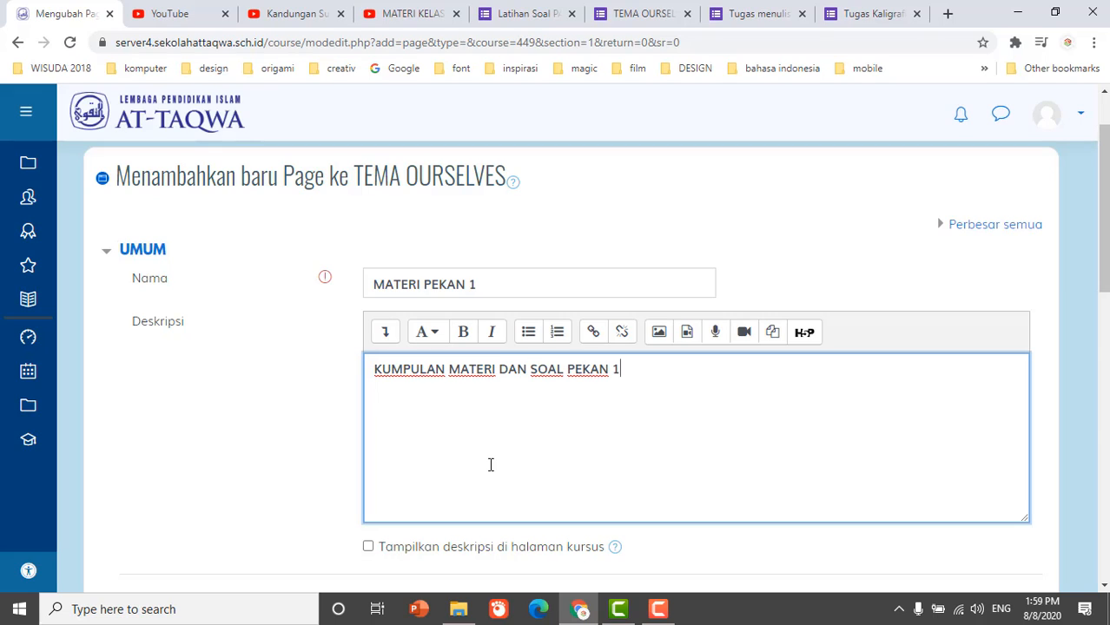
left_click(368, 548)
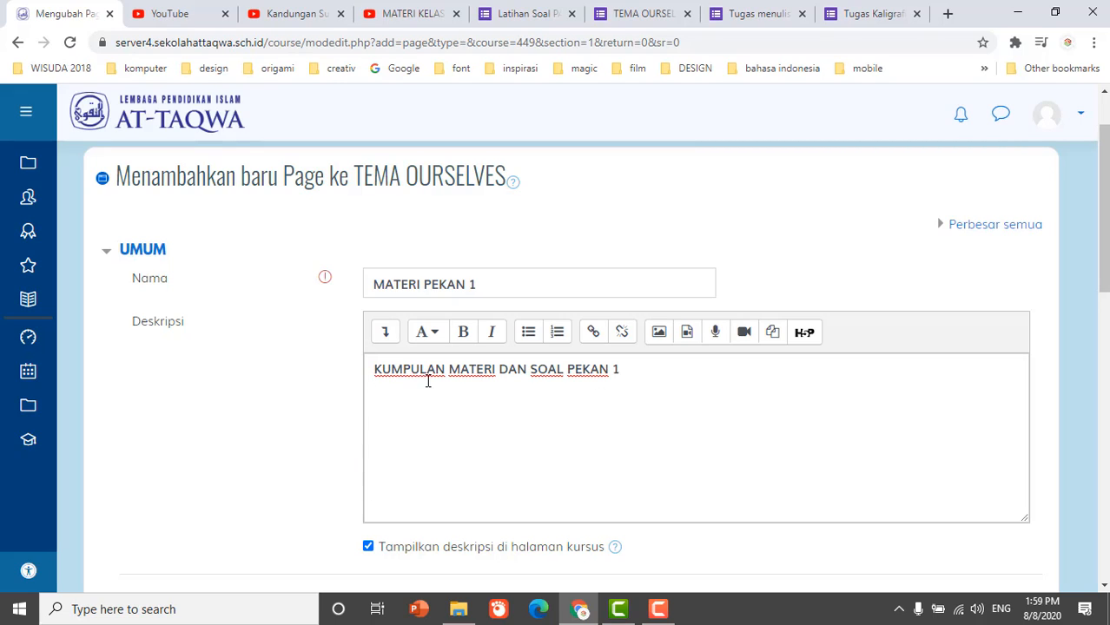
scroll(290, 398, "down", 1)
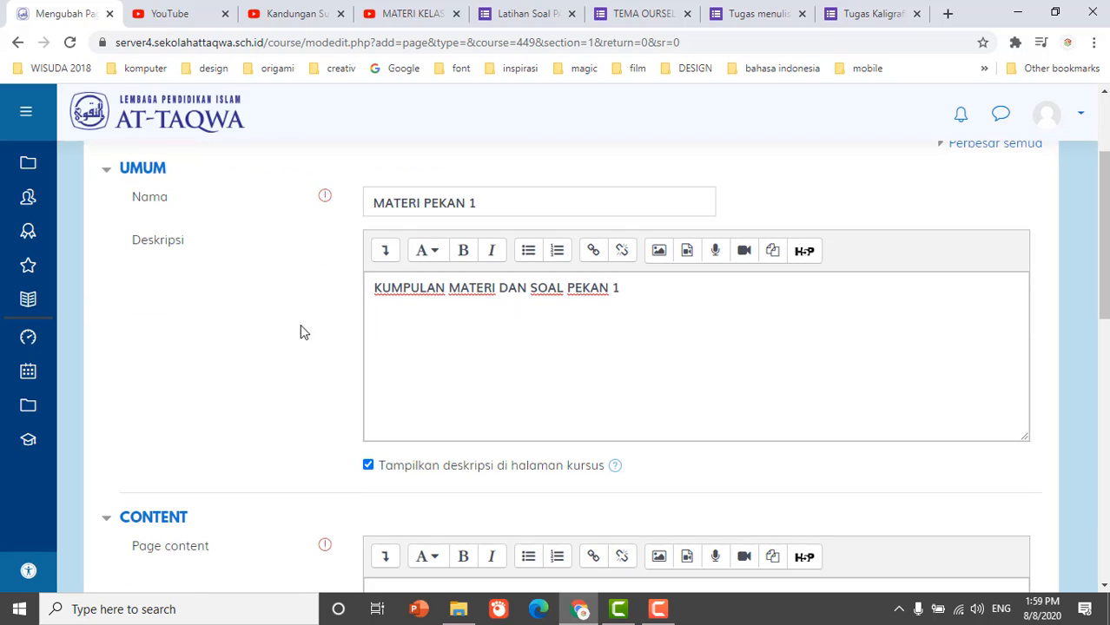
left_click(368, 465)
Copy the description text into the page content, then save the page and return to the course
scroll(310, 453, "down", 1)
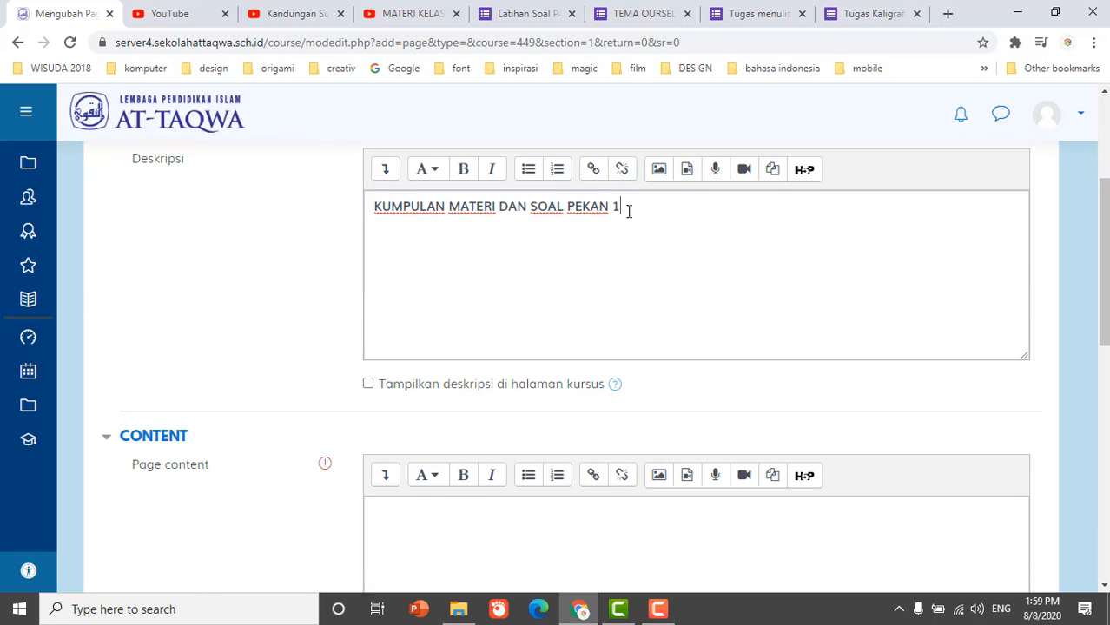
left_click_drag(628, 211, 371, 175)
key("ctrl+c")
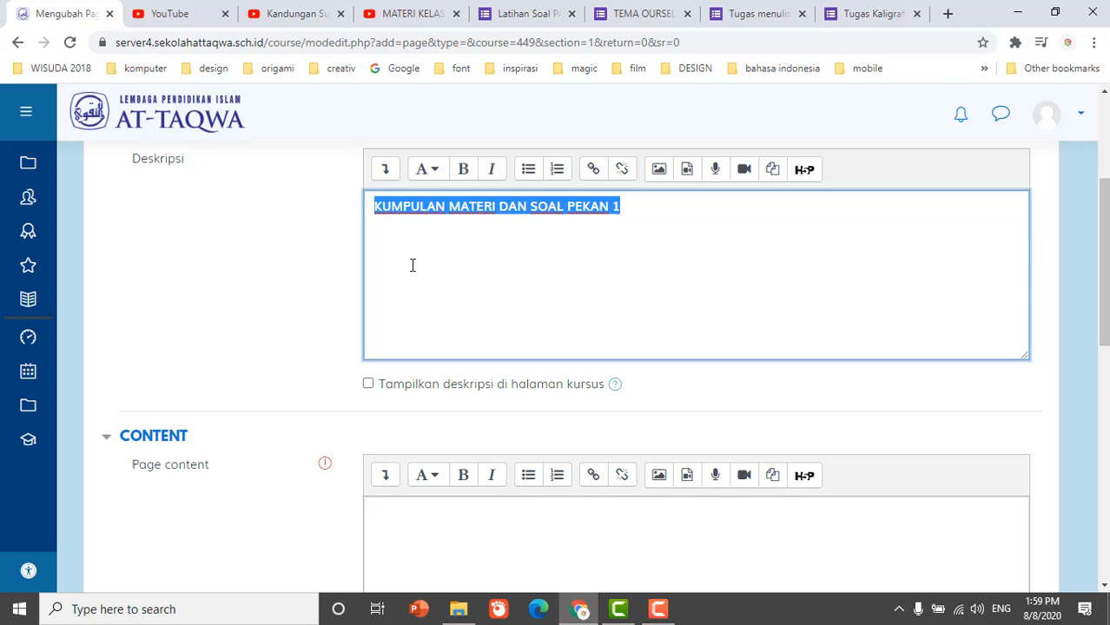
scroll(413, 265, "down", 2)
left_click(414, 379)
key("ctrl+v")
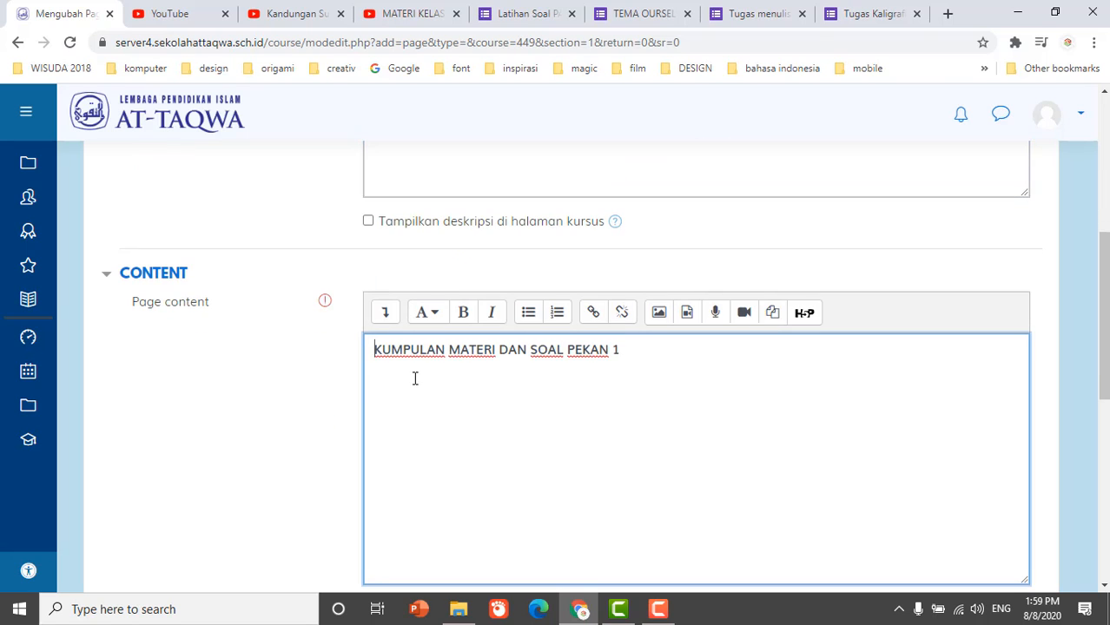
scroll(282, 372, "down", 4)
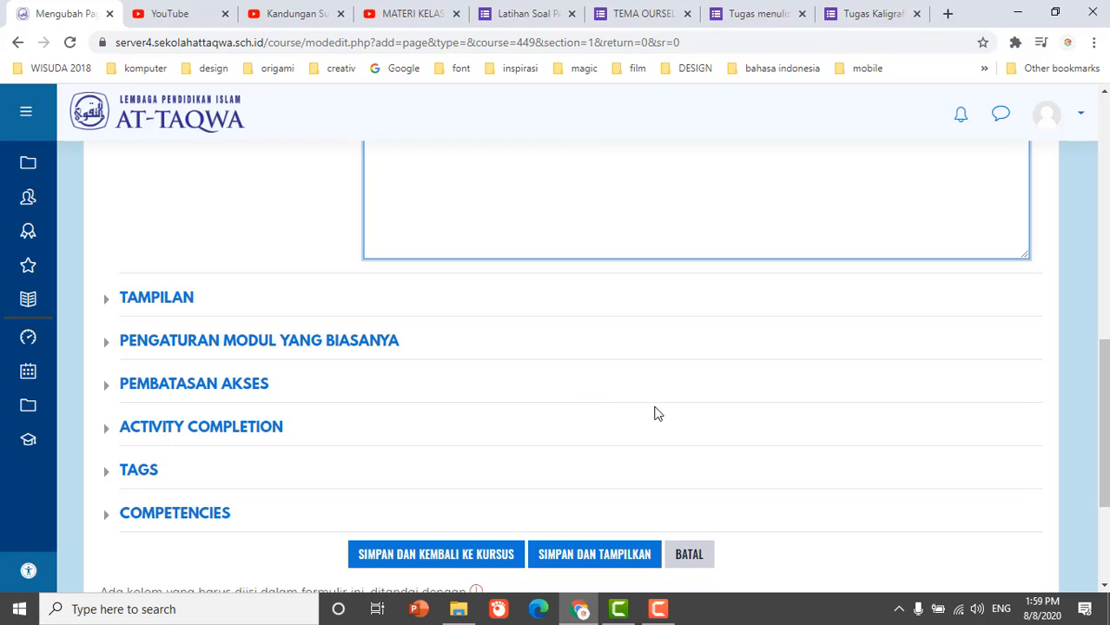
left_click(458, 556)
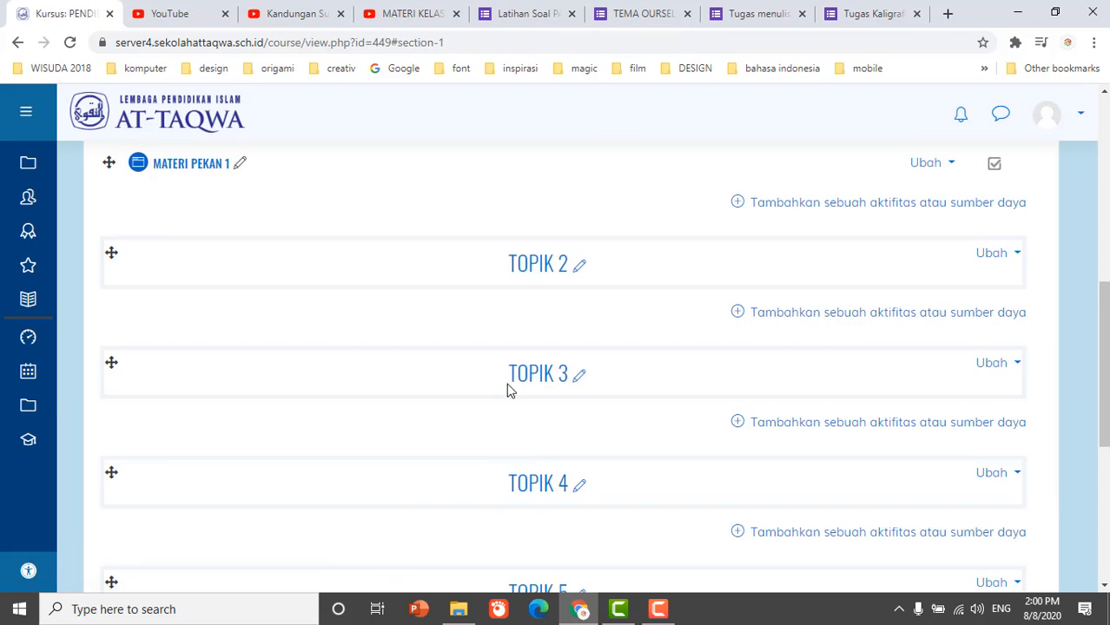
Start adding a Pelajaran activity to the TEMA OURSELVES topic, below MATERI PEKAN 1
scroll(590, 311, "up", 3)
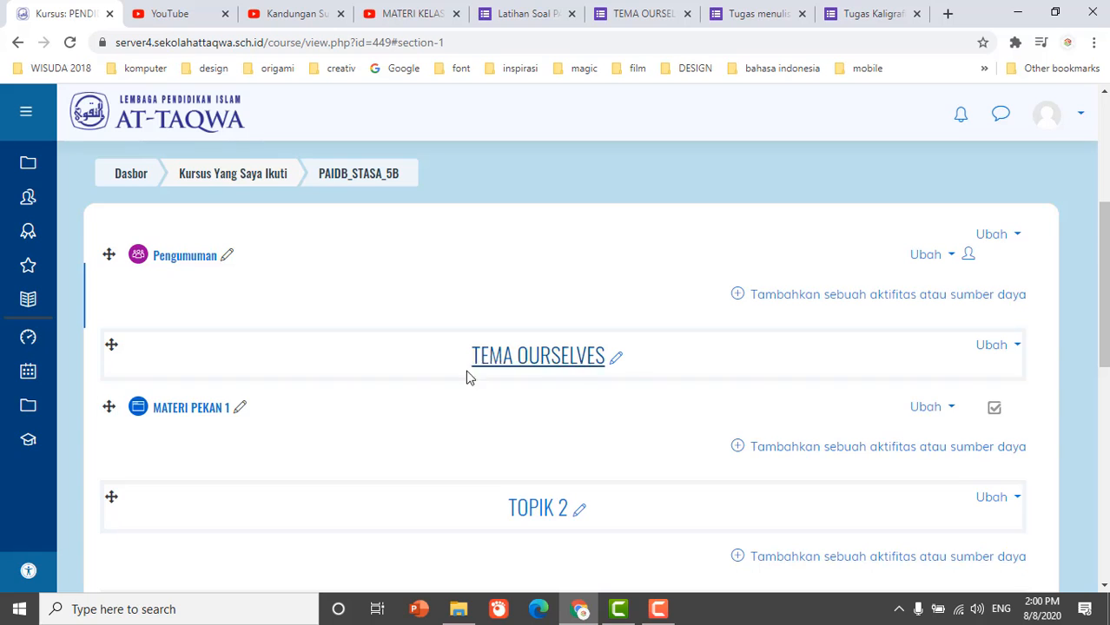
left_click(864, 449)
scroll(445, 313, "down", 1)
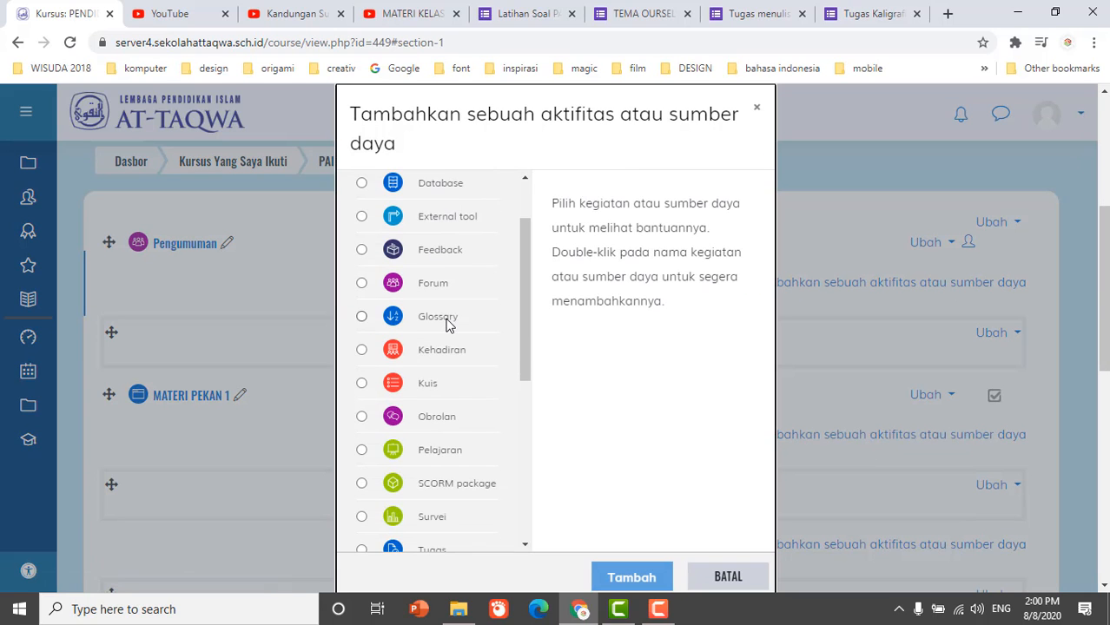
scroll(447, 324, "up", 1)
scroll(447, 324, "down", 3)
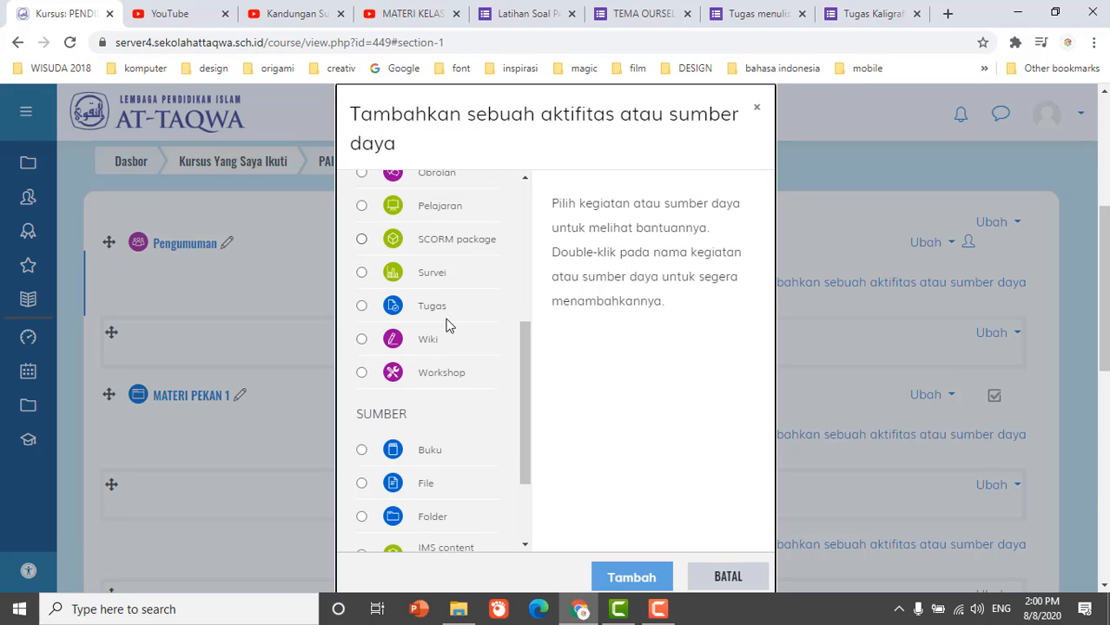
scroll(453, 325, "up", 1)
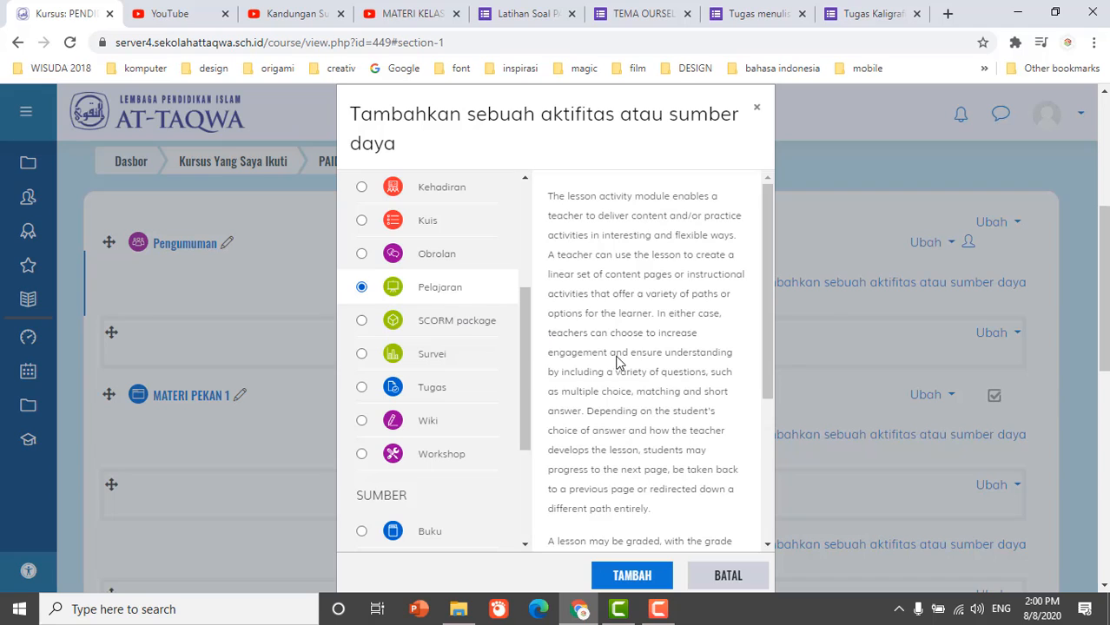
left_click(648, 573)
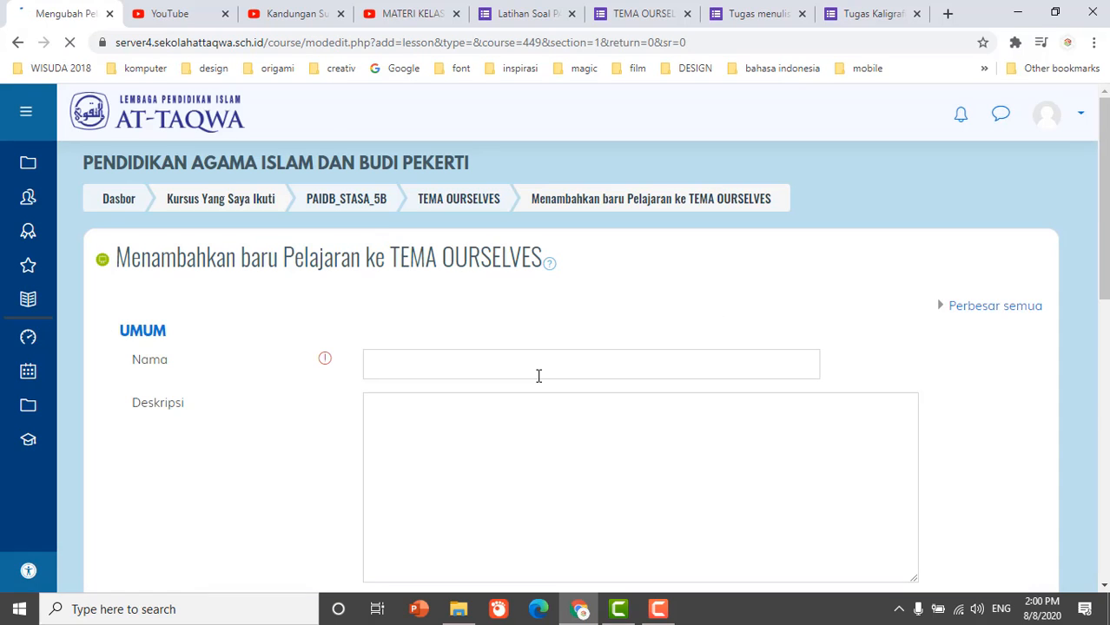
Name the lesson MATERI KANDUNGAN SURAT AT-TIN and enter the description VIDEO PENJELASAN KANDUNGAN SURAT AT-TIN
left_click(482, 367)
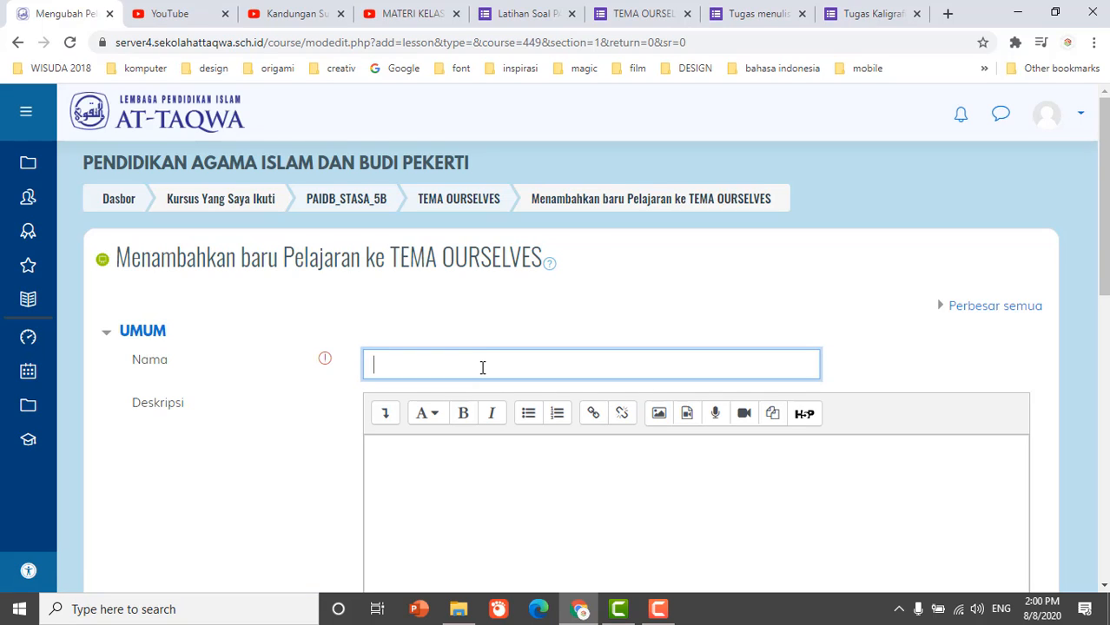
type("MATERI KANDUNGAN SURAT AT-TIN")
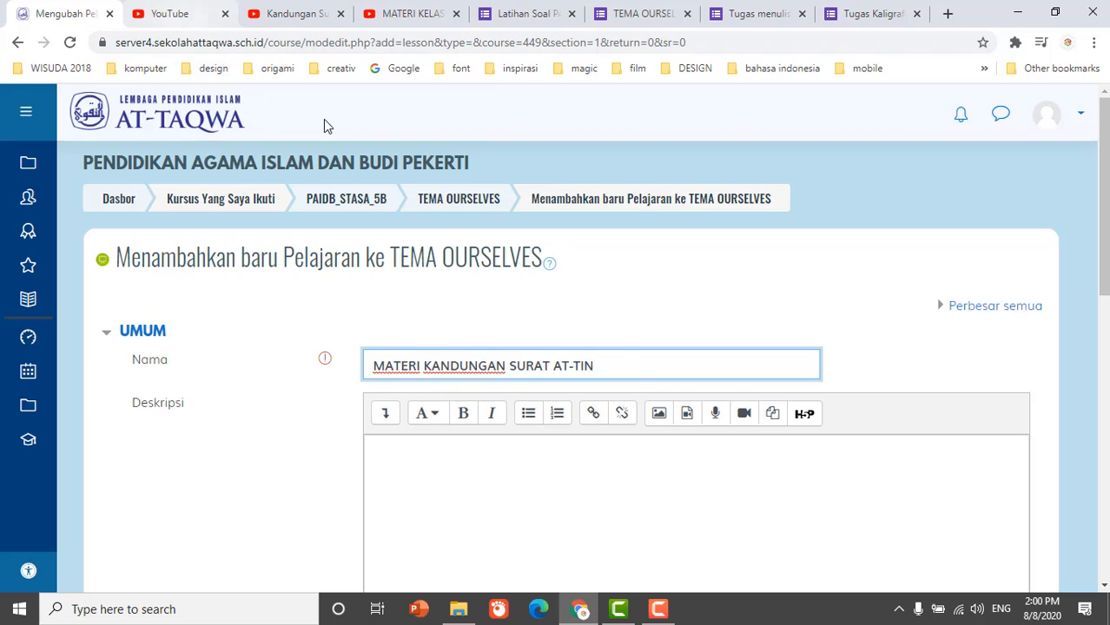
left_click(476, 459)
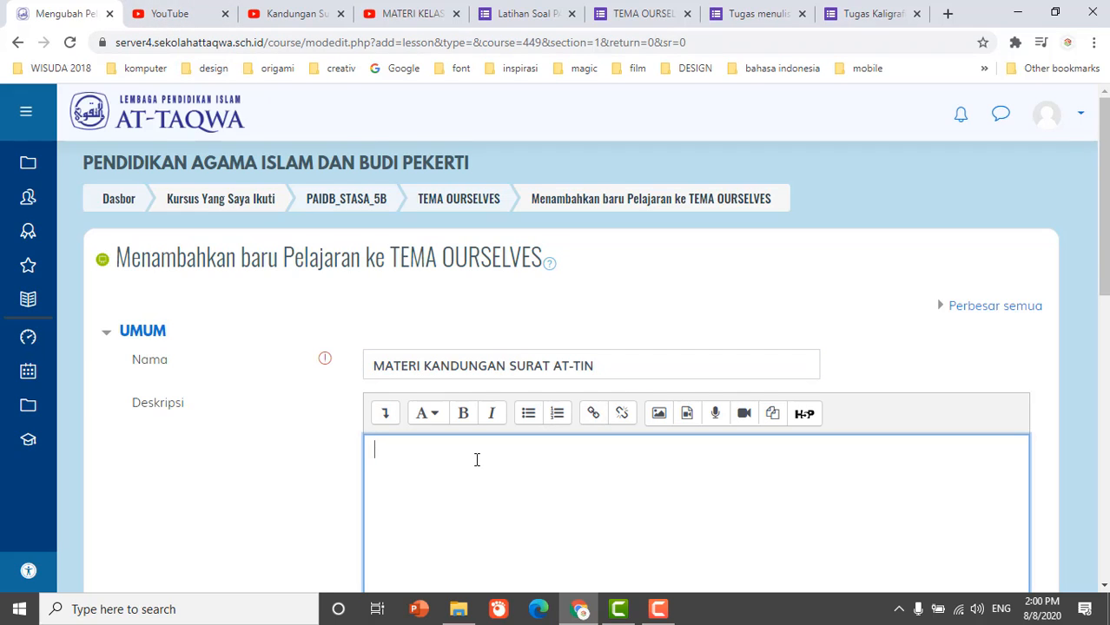
type("VIDO")
key("BackSpace")
type("EO PENJELASAN")
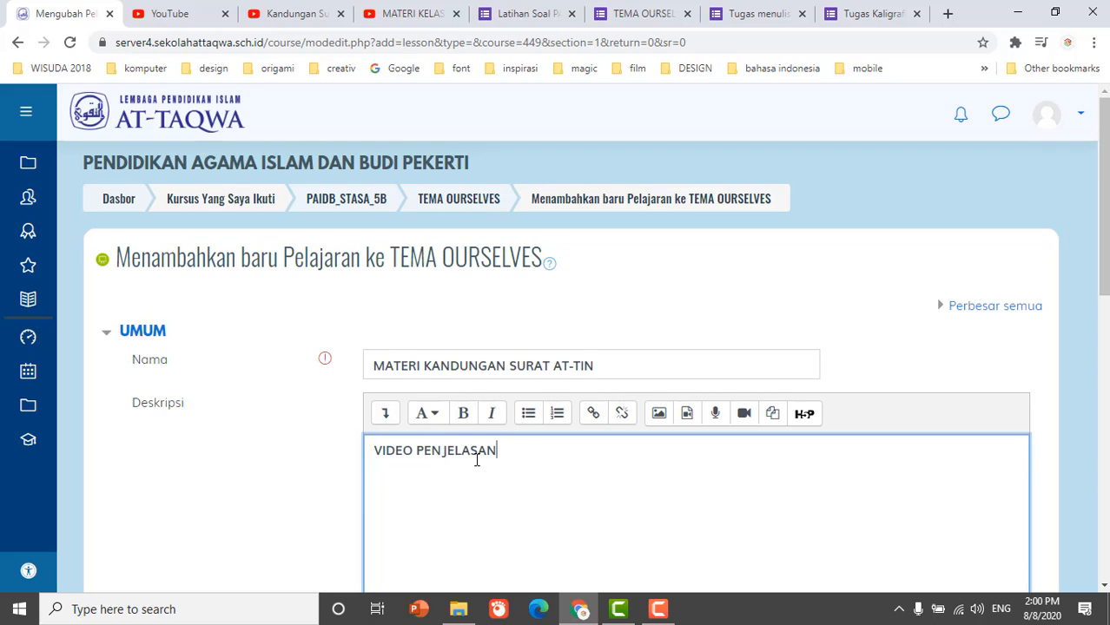
type(" KANDUNGAN SURAT AT")
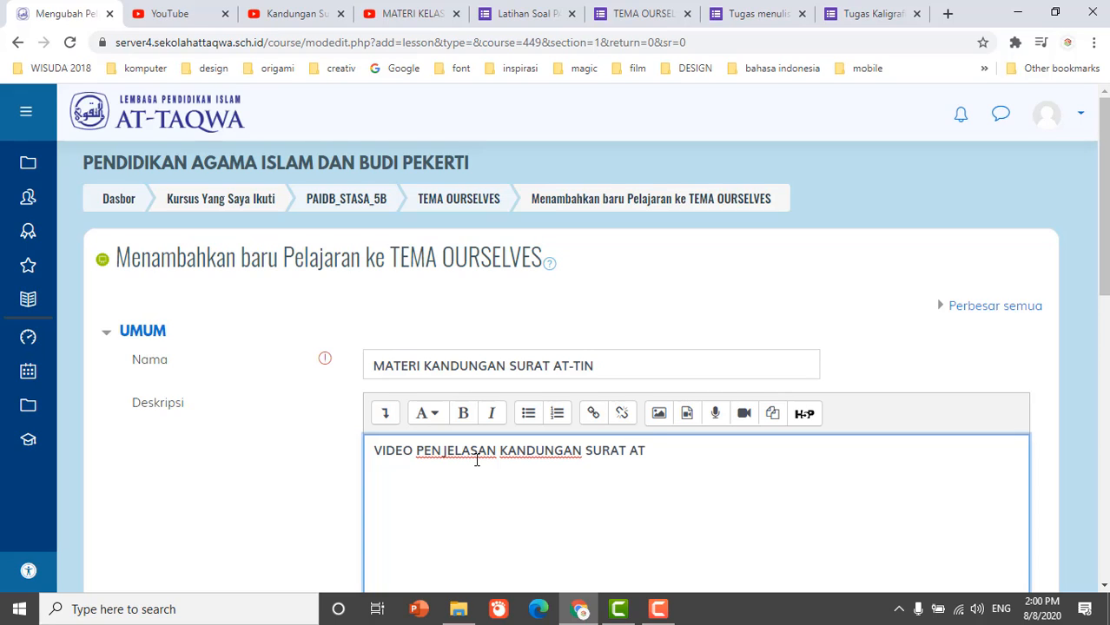
type("-TIN")
Copy the URL of the YouTube video MATERI KELAS 5 KANDUNGAN SURAH AT-TIN onto a new line below the lesson's description text
key("Return")
left_click(281, 23)
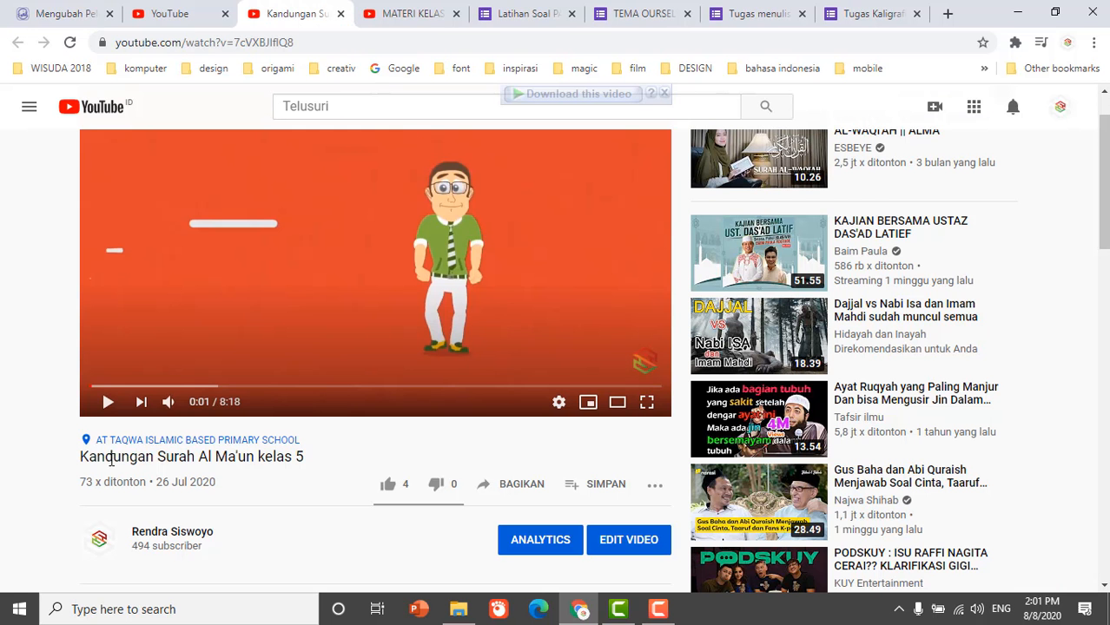
left_click(398, 10)
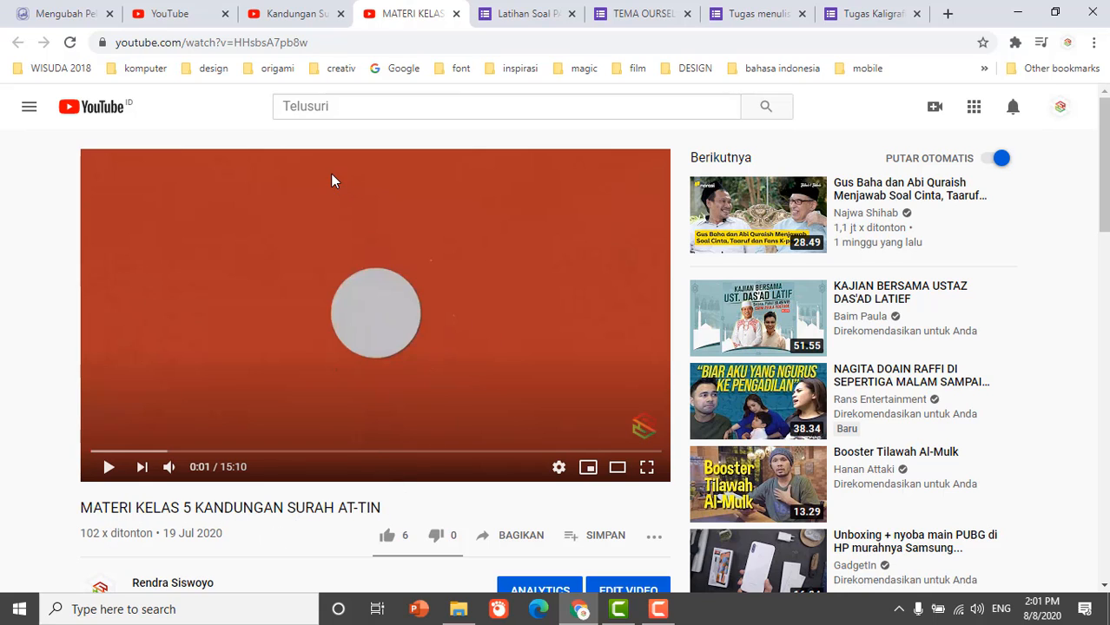
left_click(341, 46)
key("ctrl+c")
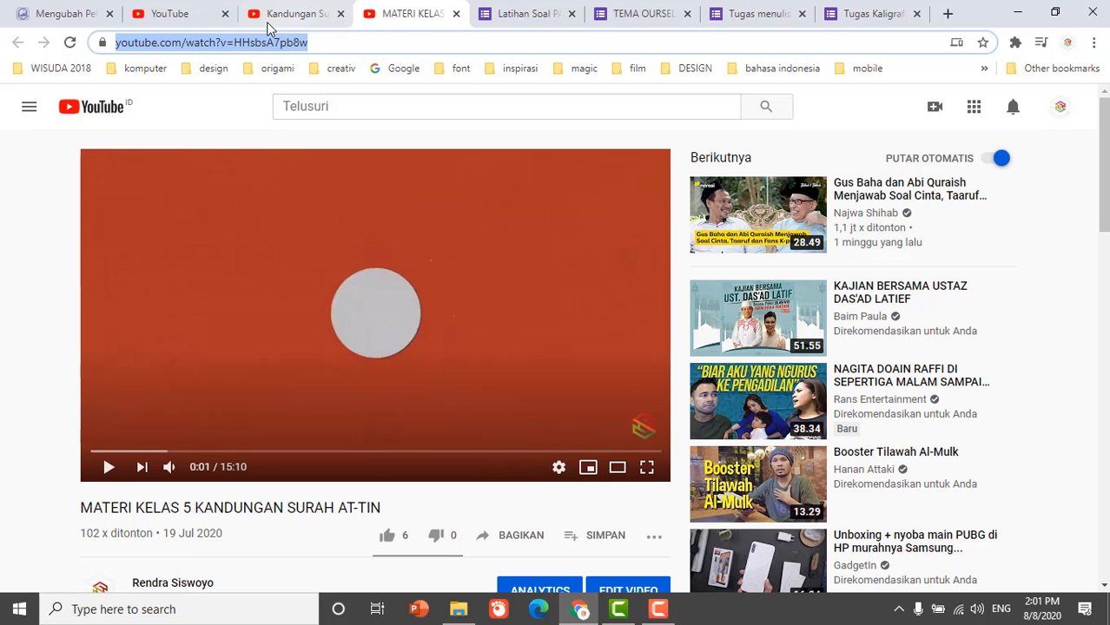
left_click(65, 18)
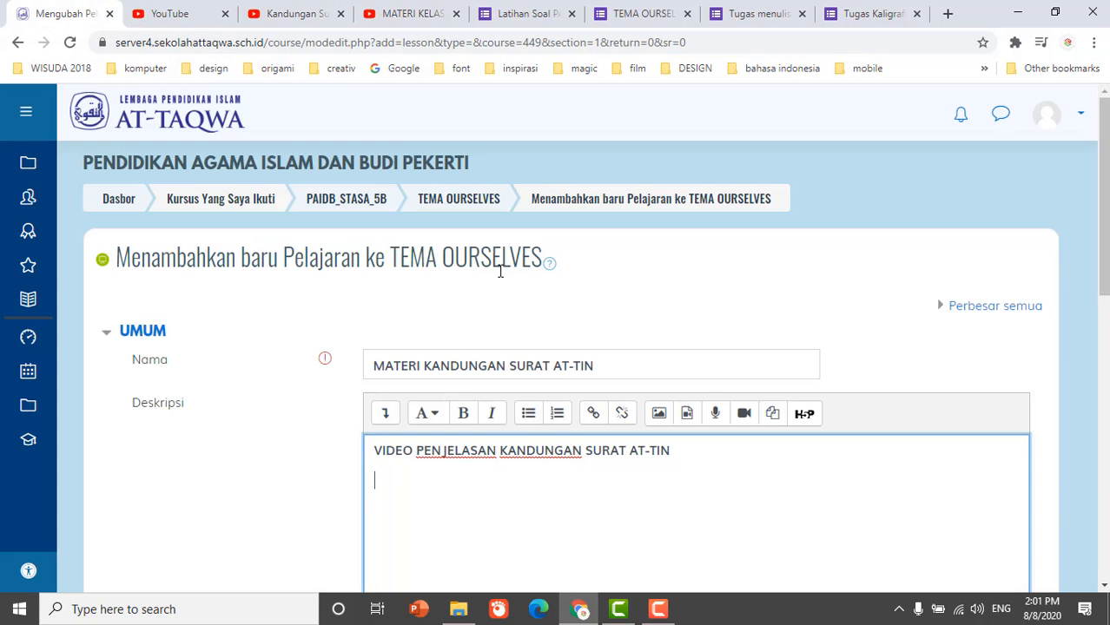
key("ctrl+v")
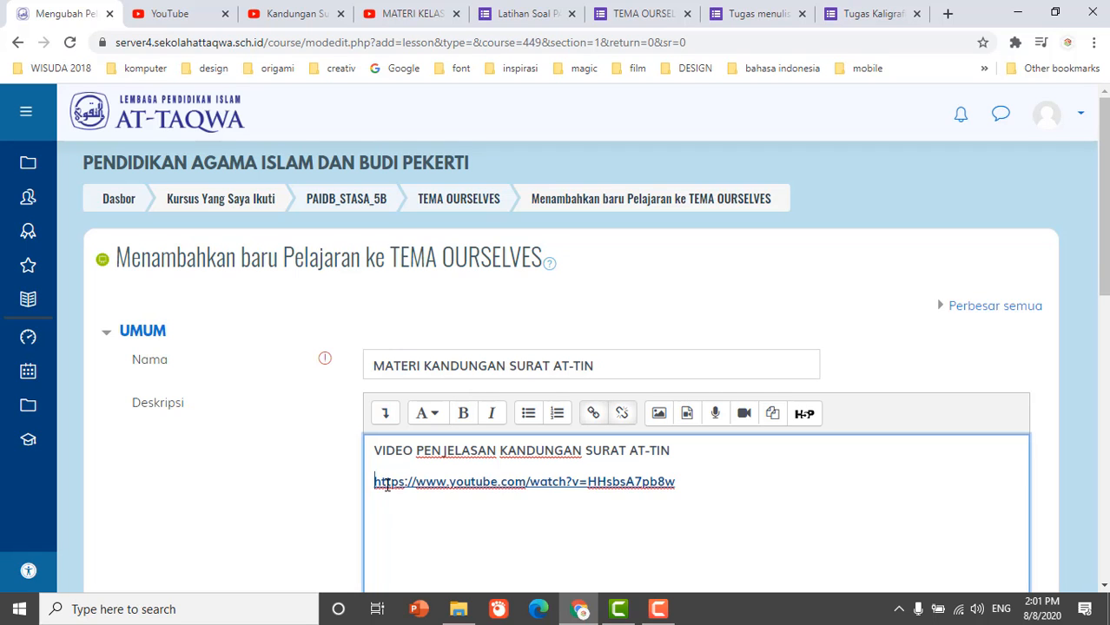
scroll(712, 519, "down", 2)
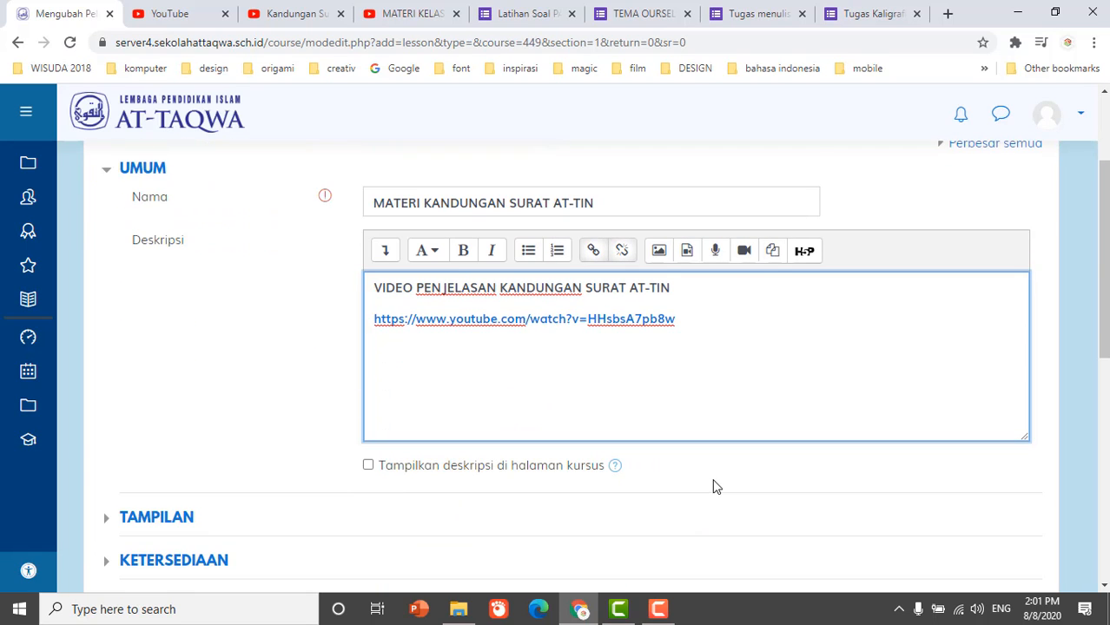
Save the MATERI KANDUNGAN SURAT AT-TIN lesson and return to the course
scroll(713, 513, "down", 1)
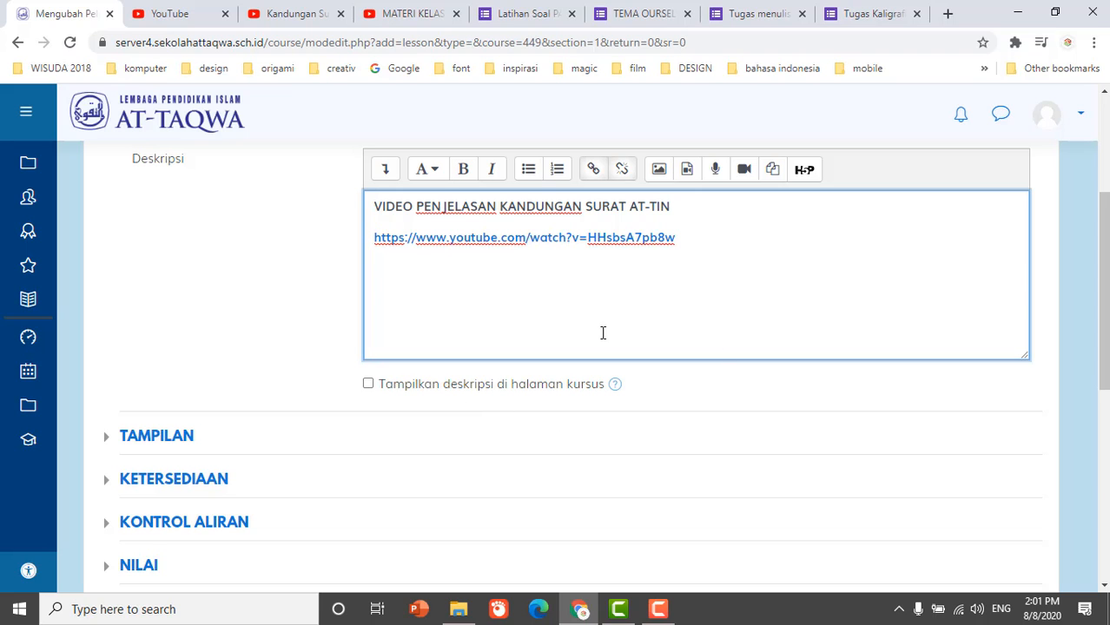
scroll(452, 313, "up", 2)
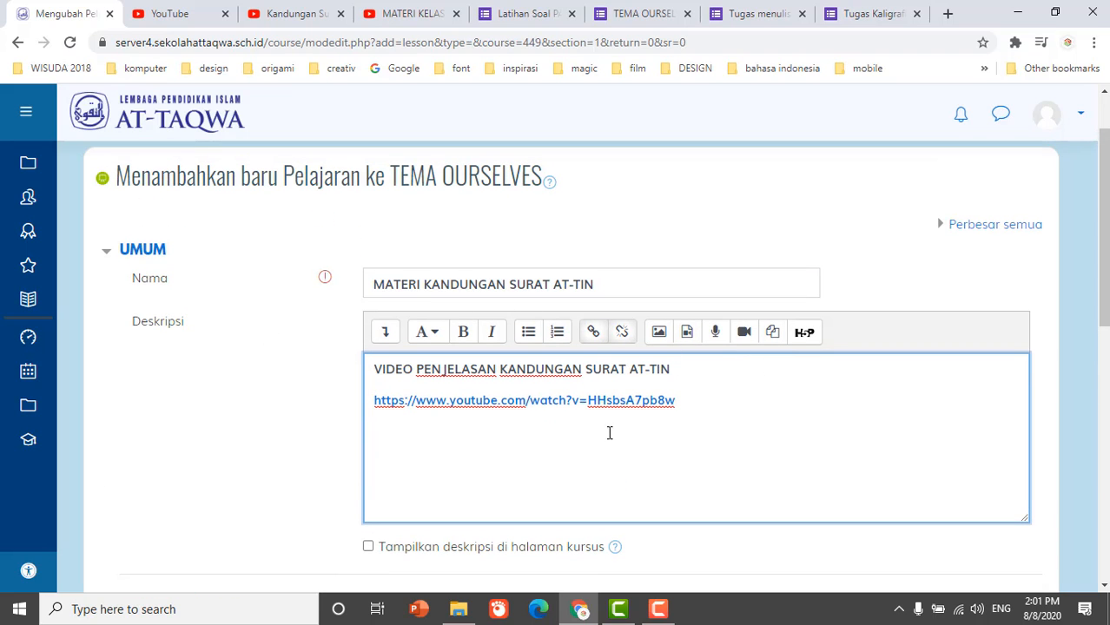
scroll(526, 439, "down", 6)
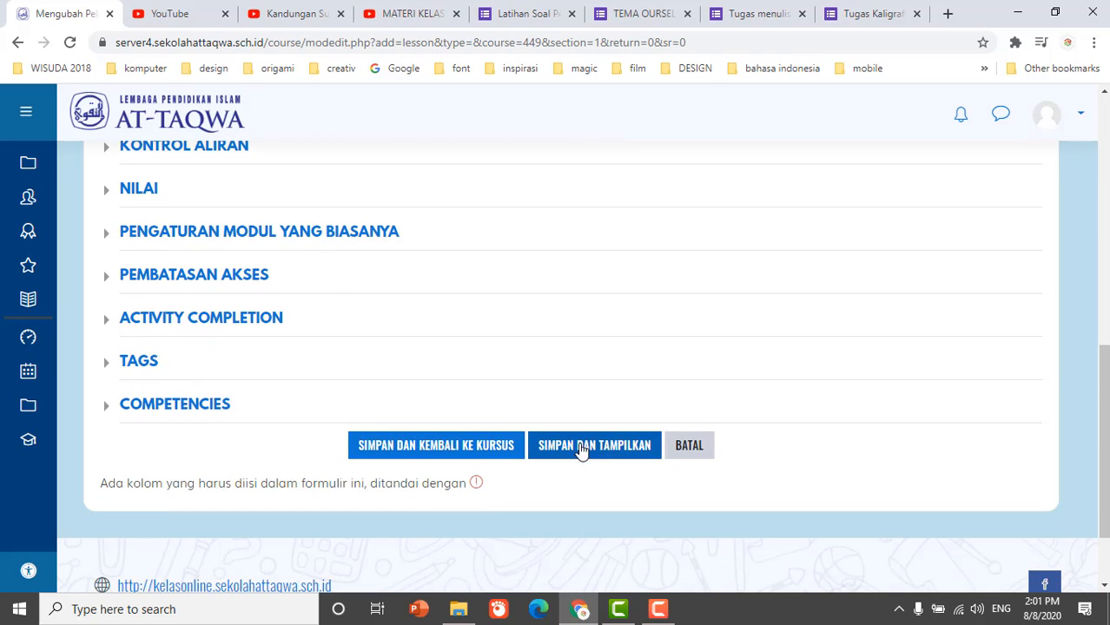
left_click(471, 448)
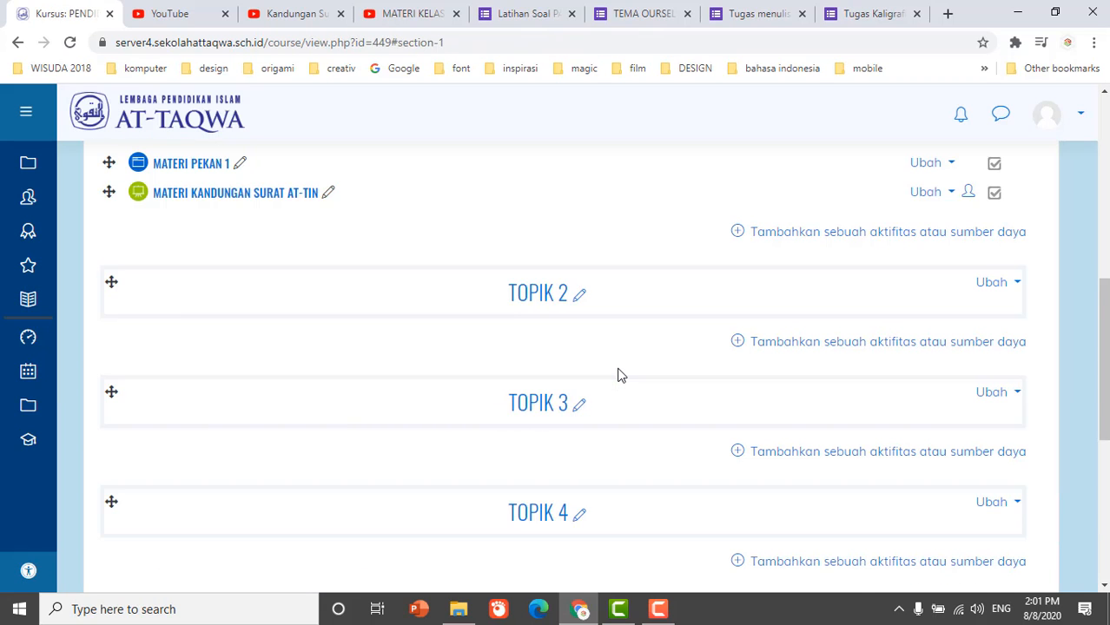
Indent the MATERI KANDUNGAN SURAT AT-TIN lesson one level to the right beneath MATERI PEKAN 1
scroll(452, 369, "up", 3)
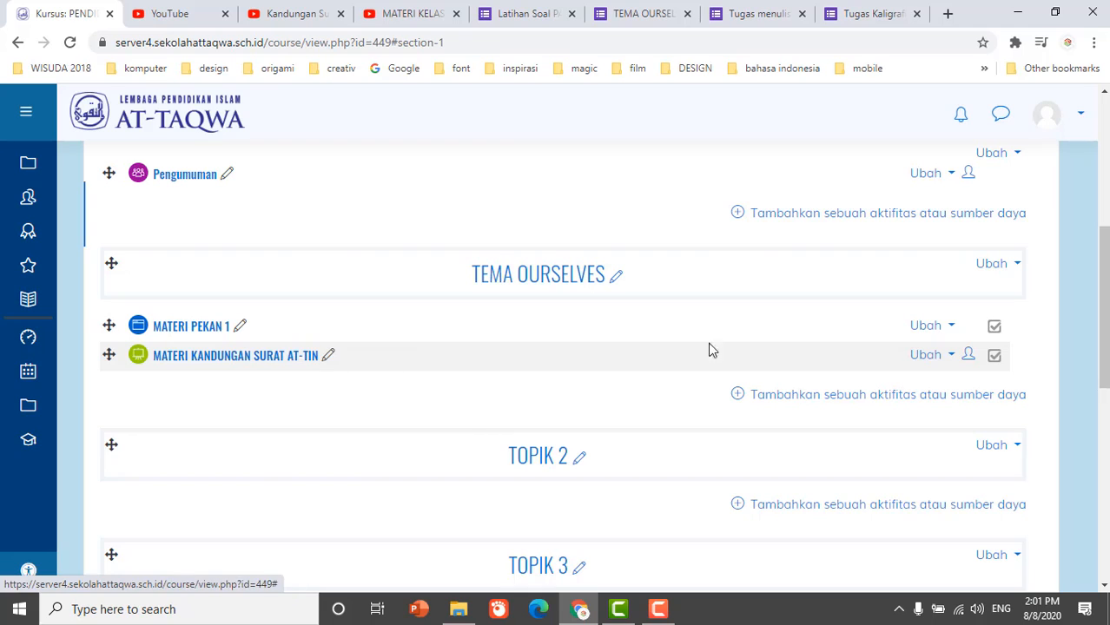
left_click(953, 357)
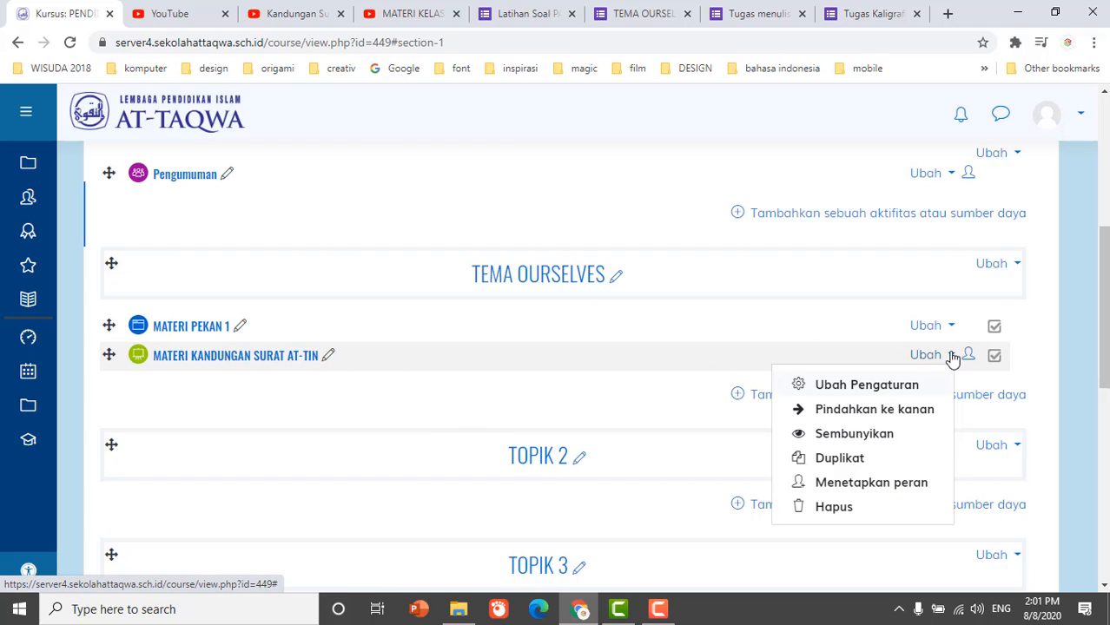
left_click(919, 415)
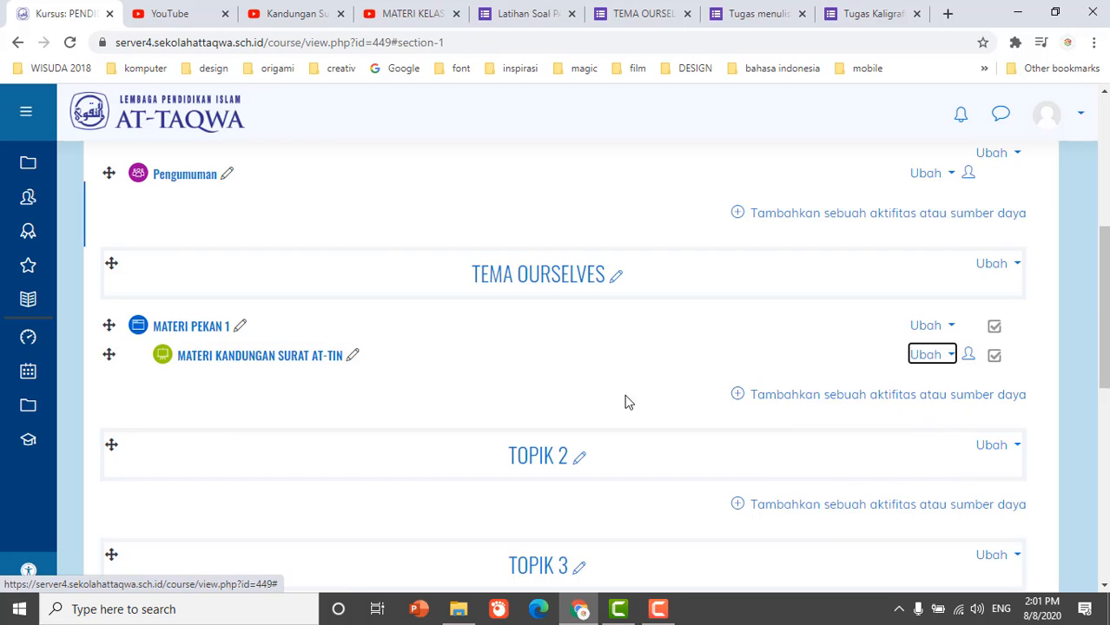
Start adding a File resource to the TEMA OURSELVES topic, below the lesson
left_click(835, 398)
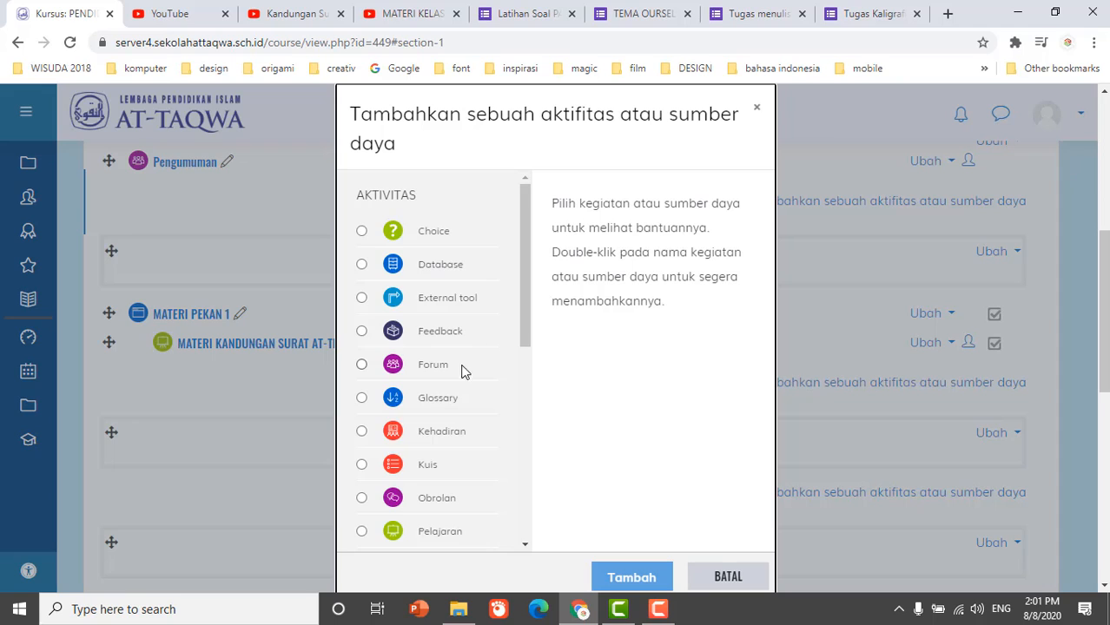
scroll(456, 391, "down", 3)
scroll(449, 423, "down", 2)
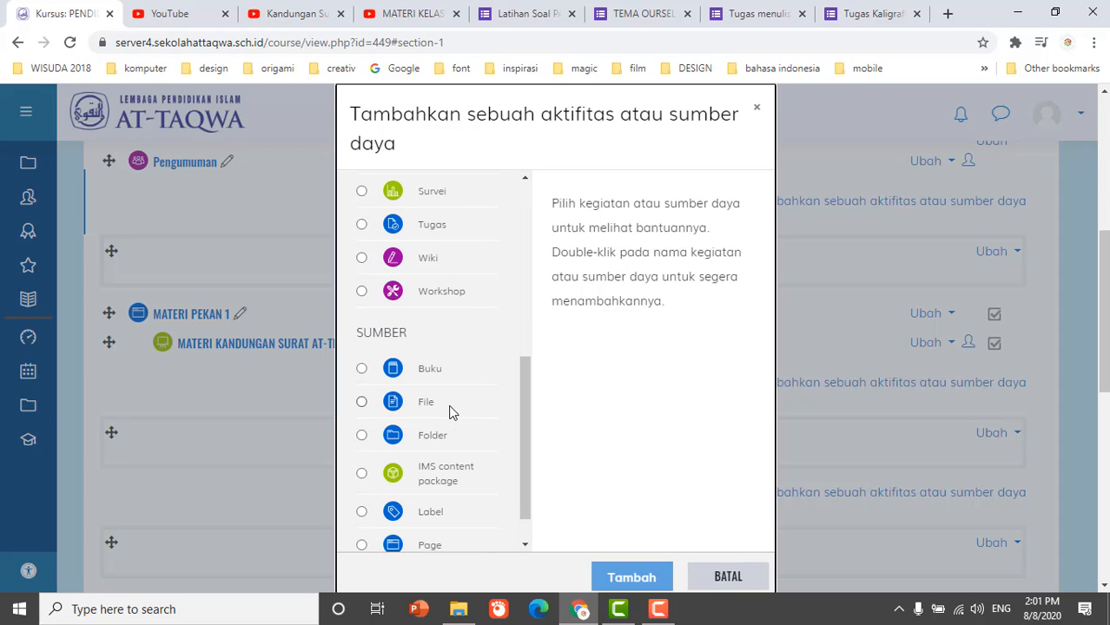
left_click(363, 402)
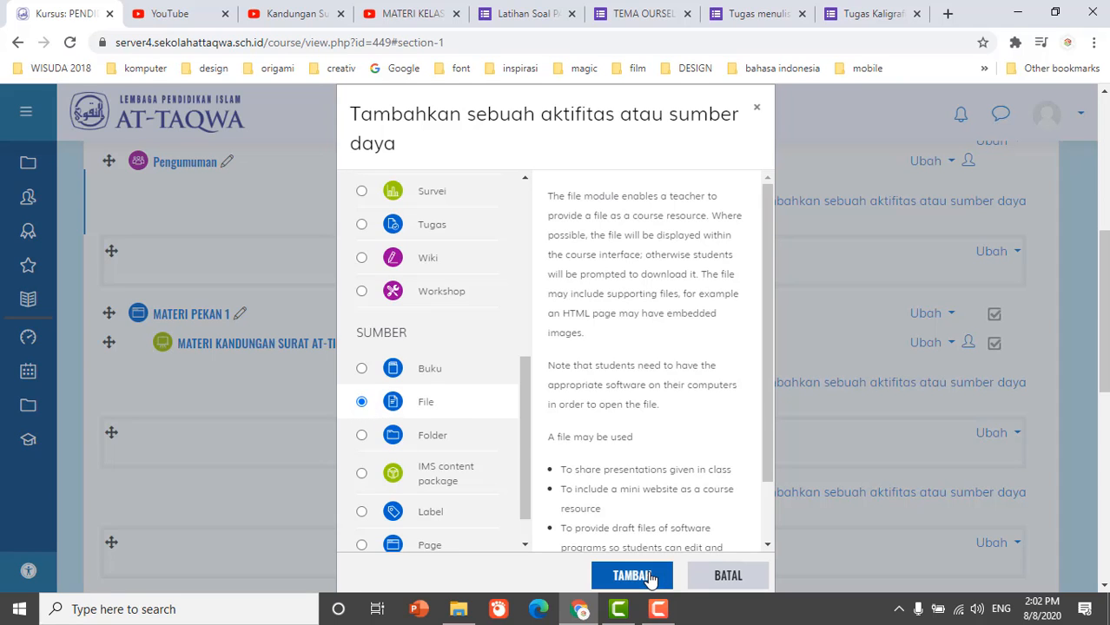
left_click(649, 579)
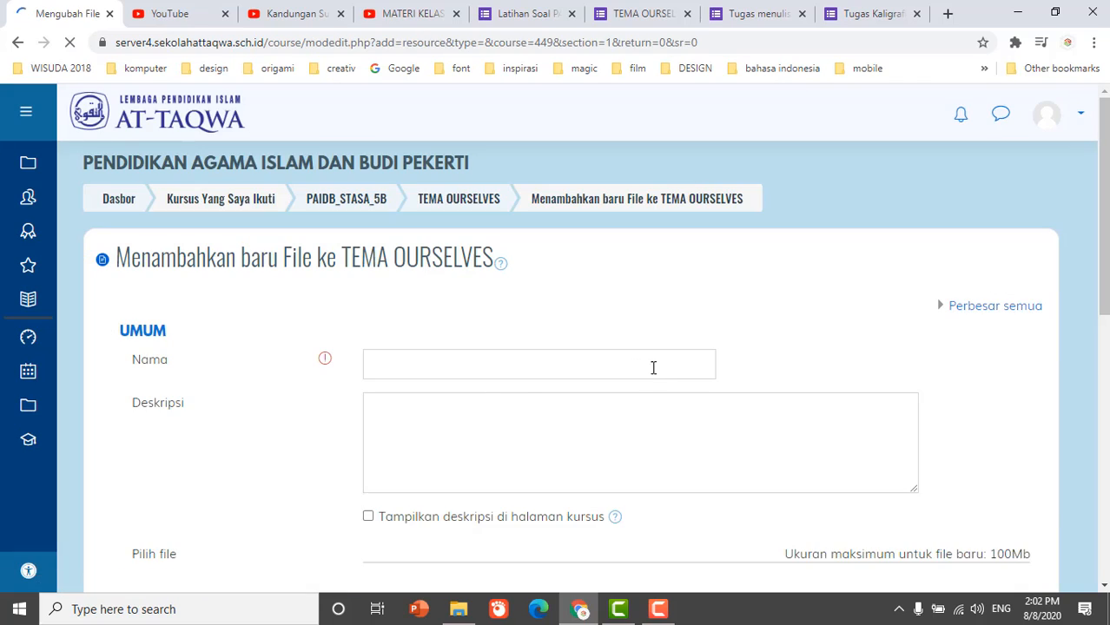
Name the file resource MATERI PENUNJANG TAJWID DARI SURAT AT-TIN
left_click(545, 363)
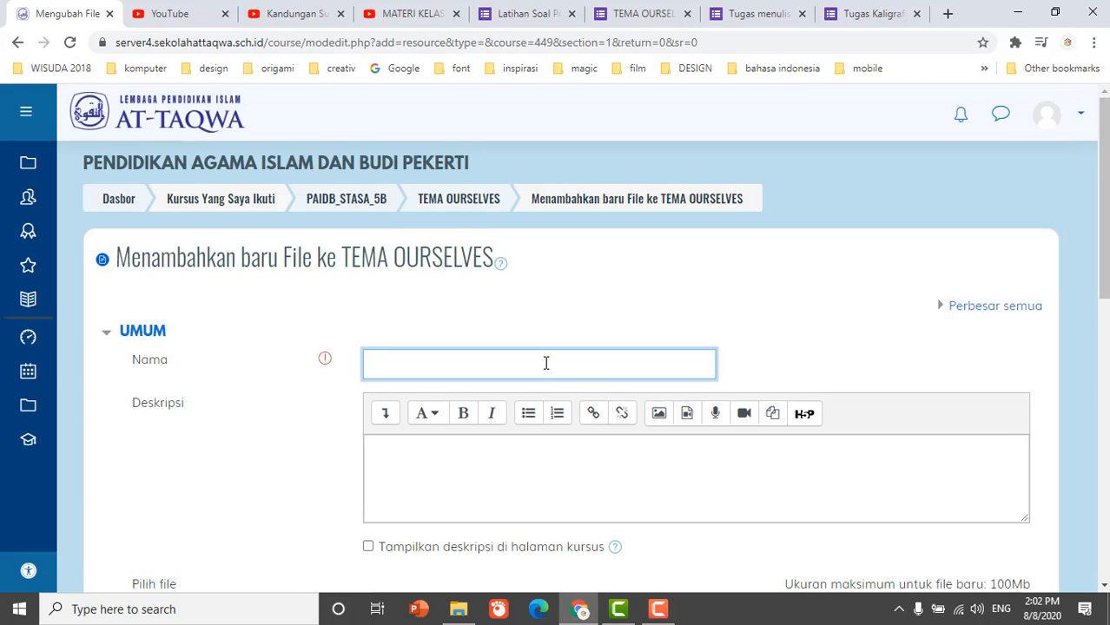
type("MATERI PENUNJA")
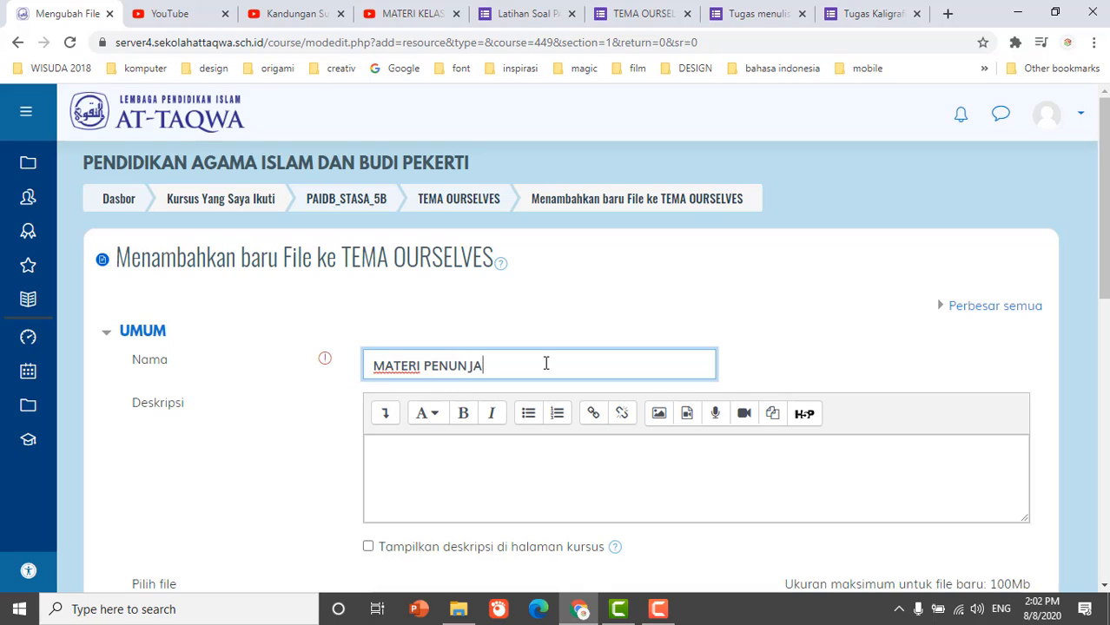
type("NG ")
type("KAN")
type("DARI SURAT AT")
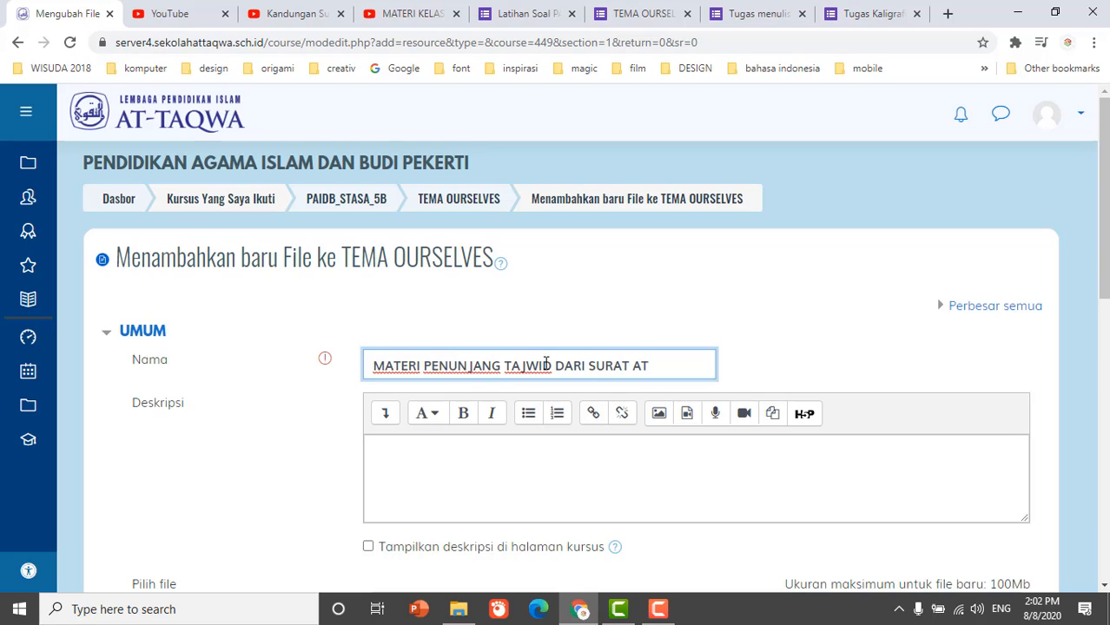
type("-TIN")
left_click(541, 492)
Upload Tajwid Surat At Tin ayat 1 sampai 8.pdf from the computer's Videos folder as the resource's file
scroll(530, 482, "down", 2)
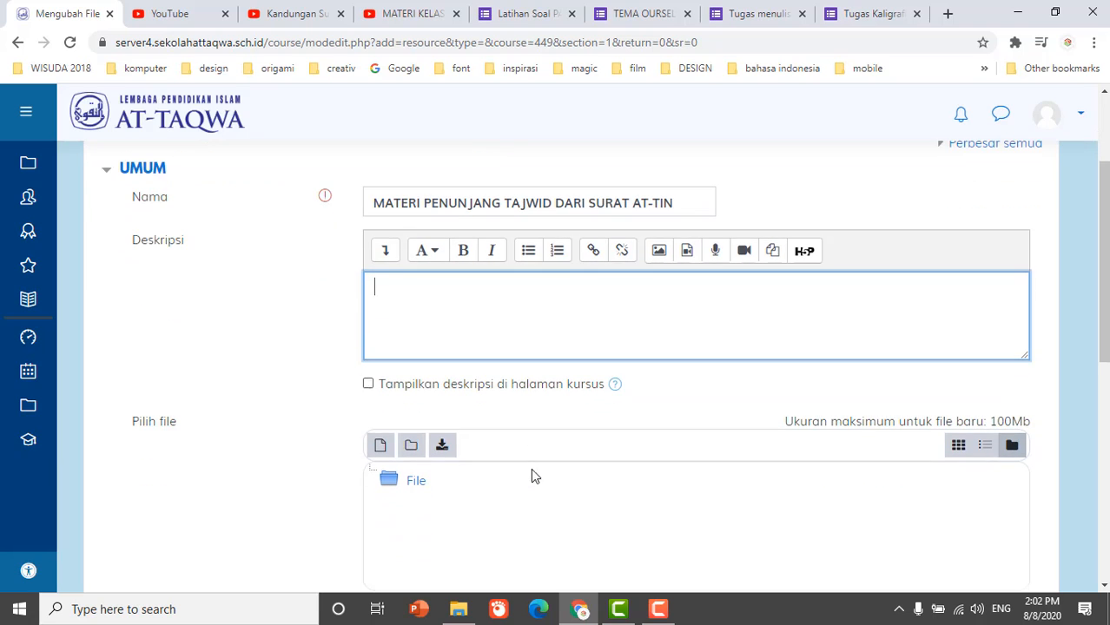
scroll(523, 416, "down", 2)
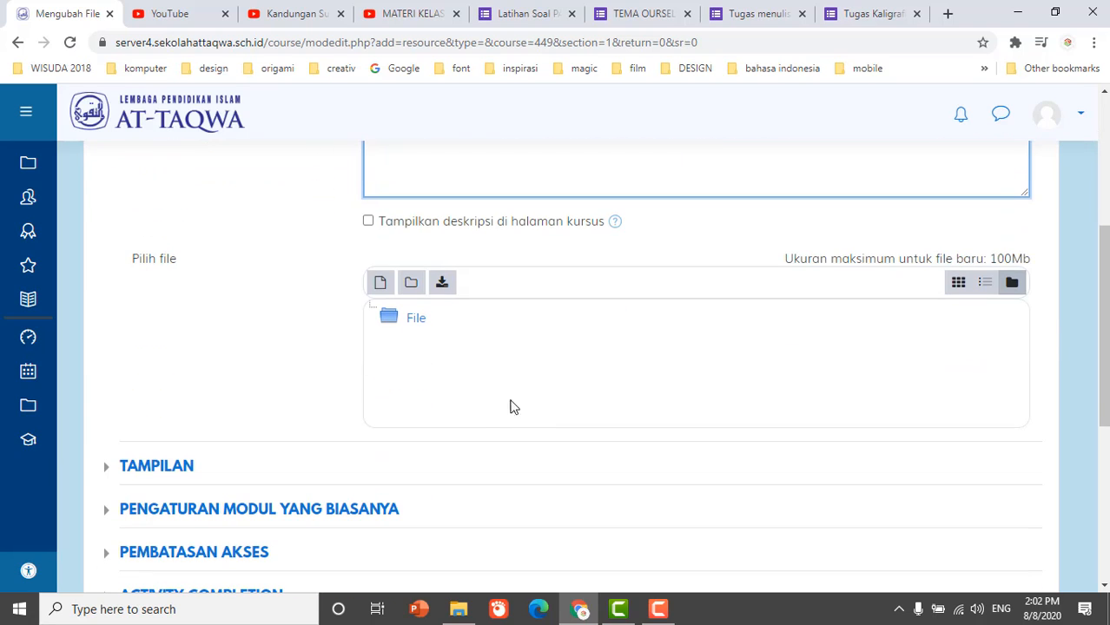
left_click(460, 610)
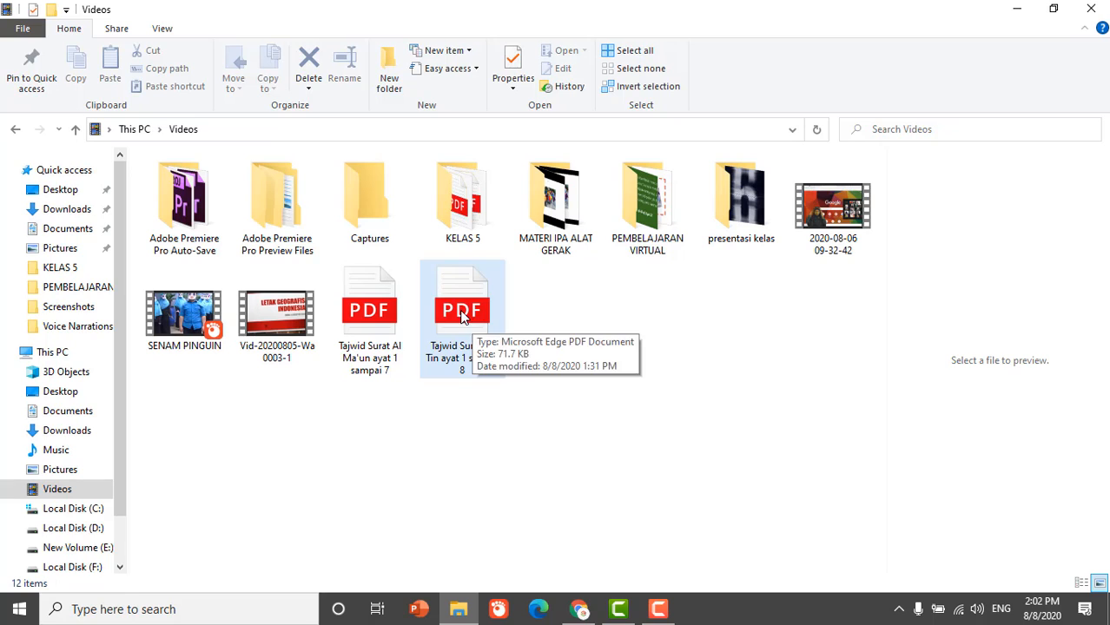
left_click_drag(478, 323, 666, 377)
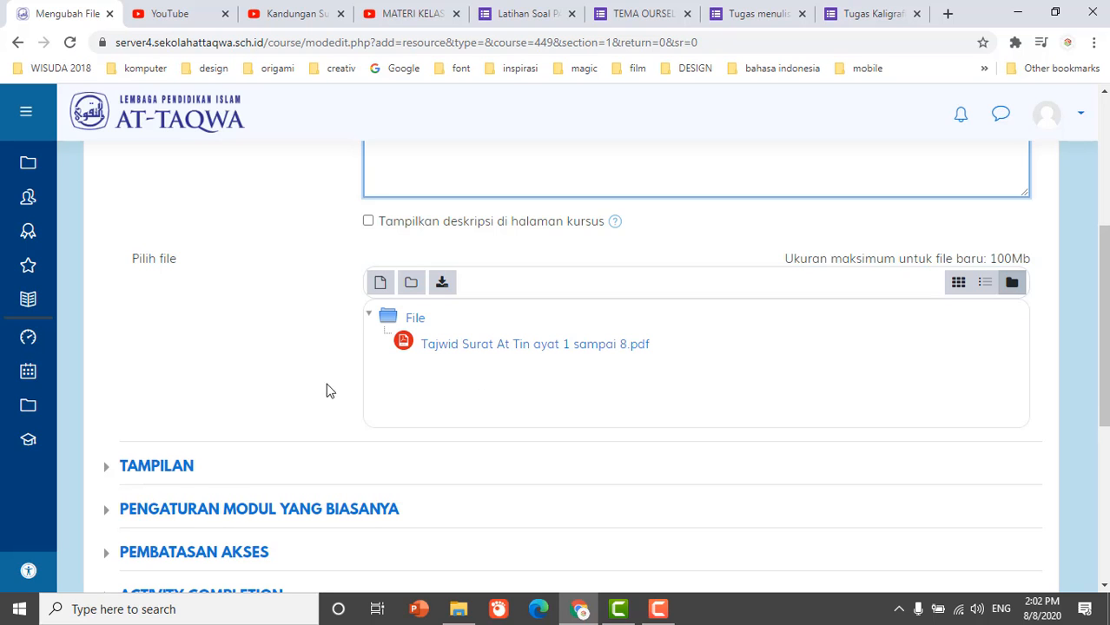
Examine the file resource's TAMPILAN settings and the available Display options, choosing Otomatis
left_click(107, 467)
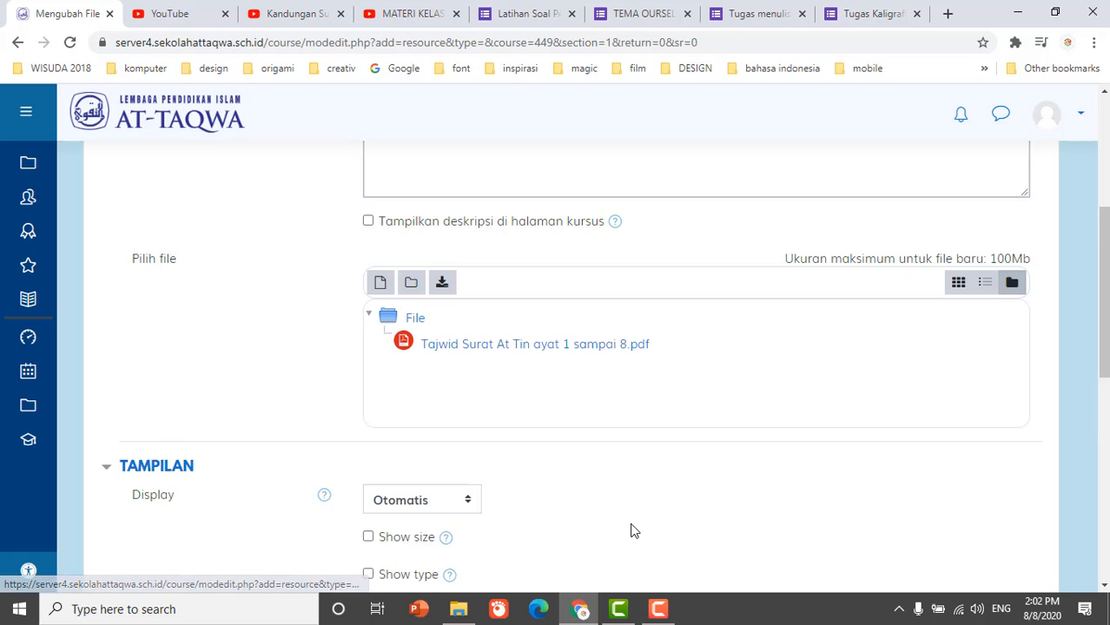
scroll(634, 512, "down", 2)
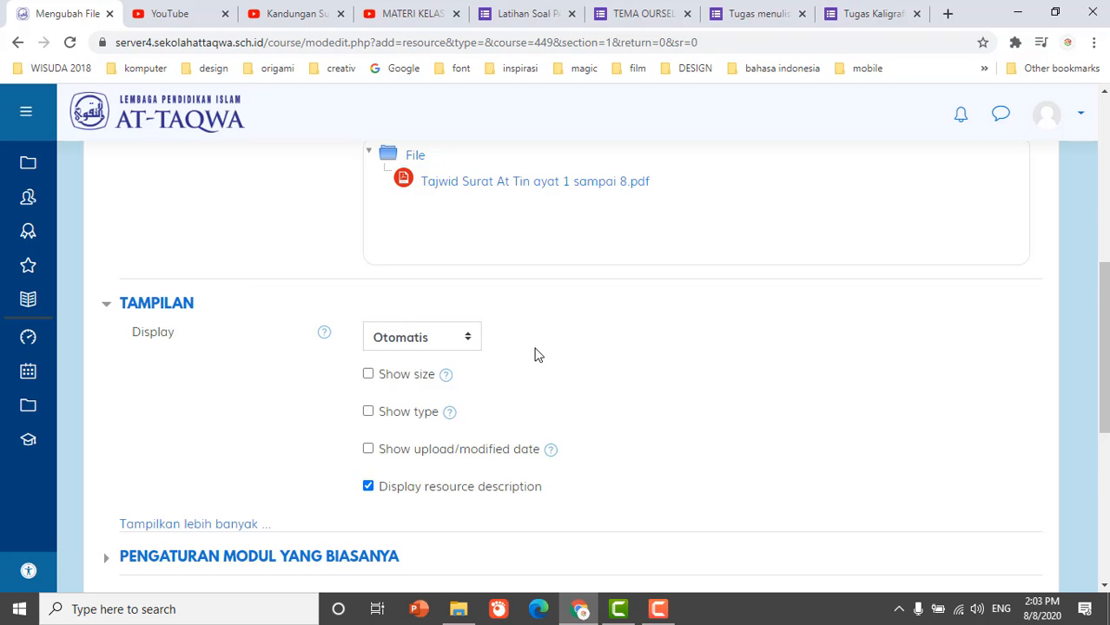
scroll(738, 426, "up", 2)
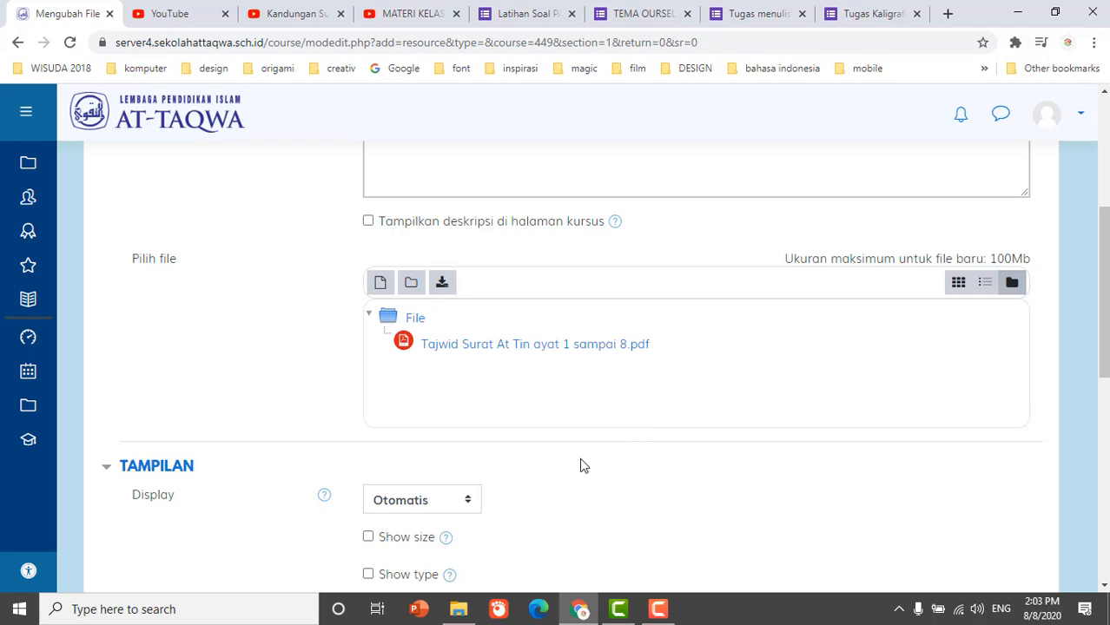
scroll(580, 467, "down", 1)
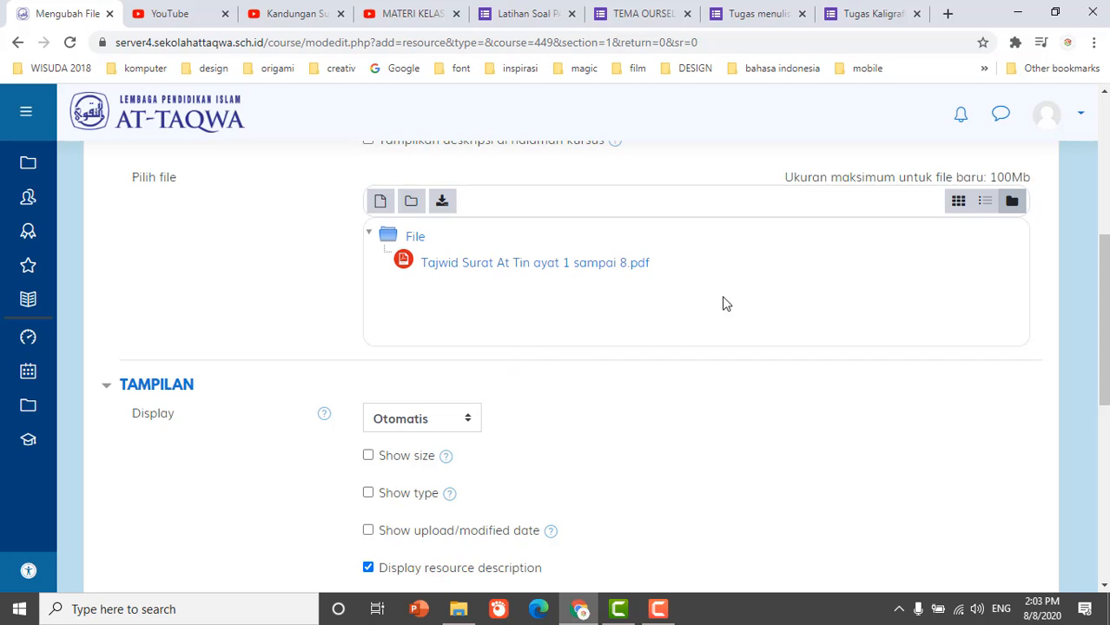
left_click(474, 421)
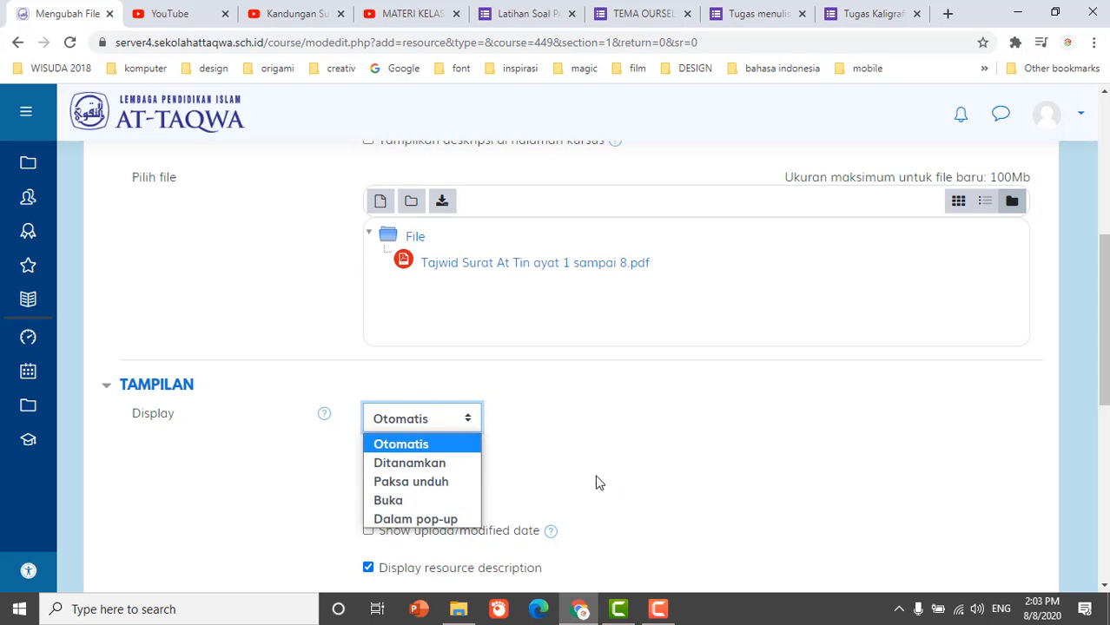
left_click(440, 446)
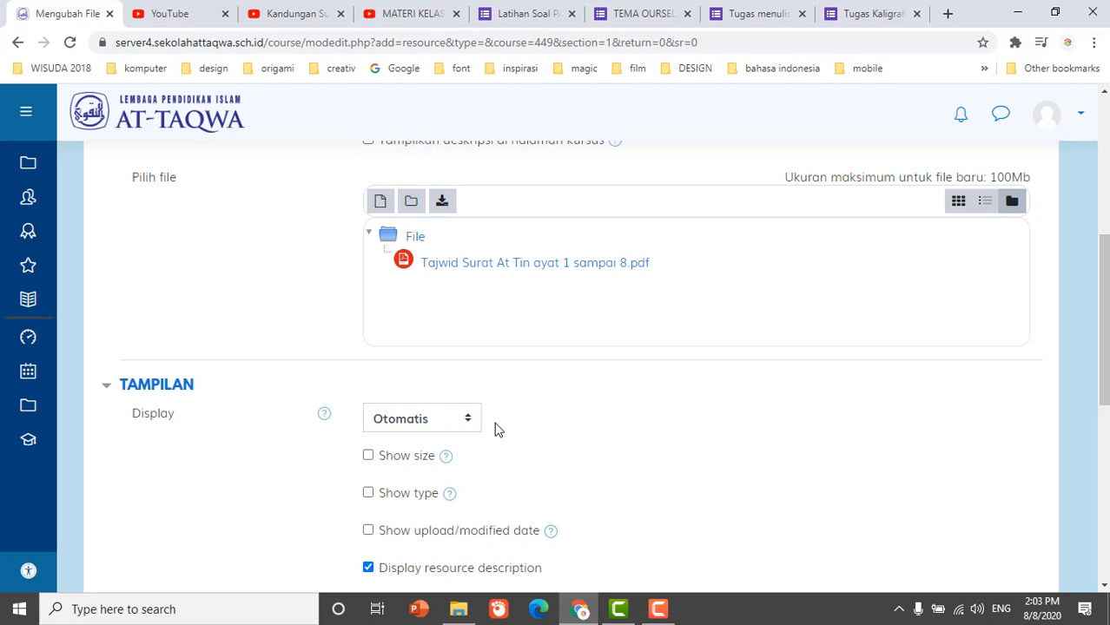
left_click(470, 422)
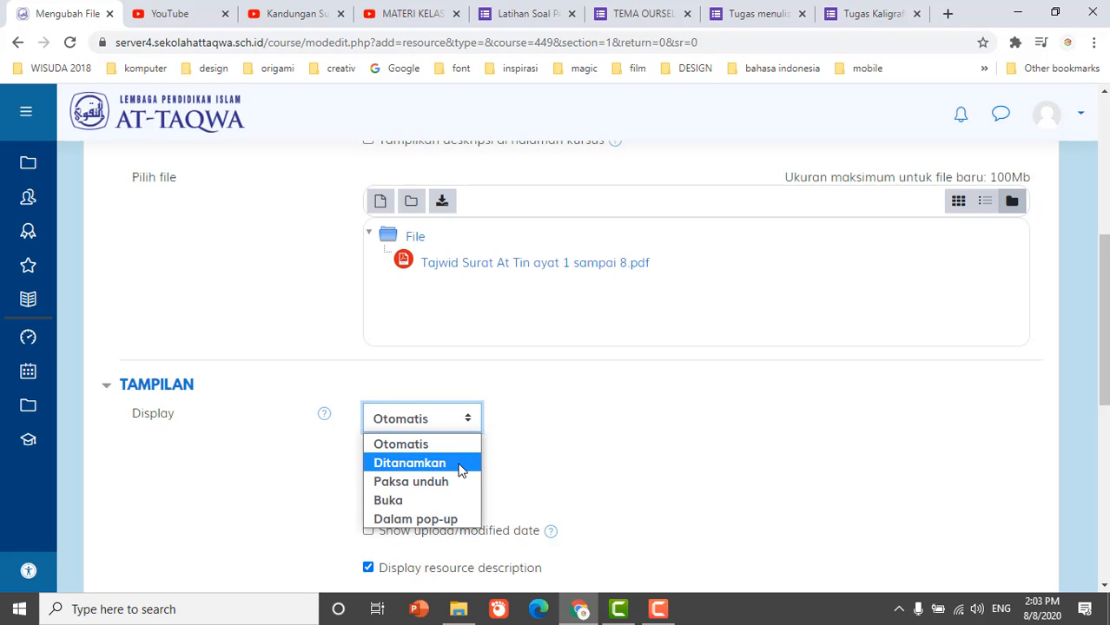
left_click(510, 428)
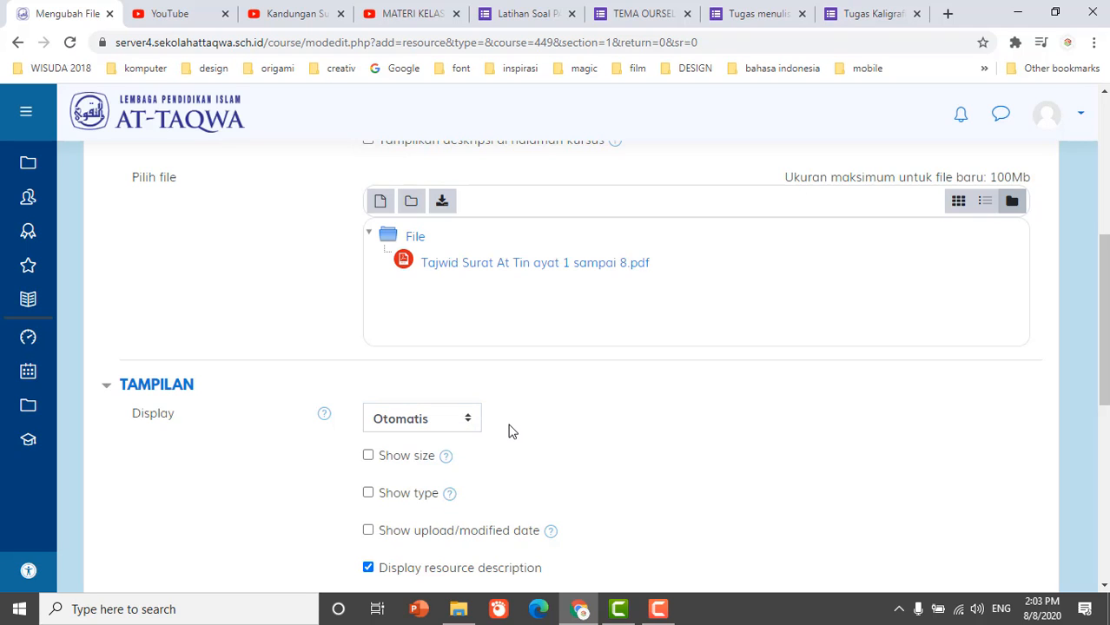
Check the file resource's settings form, then save the resource and return to the course
scroll(515, 421, "down", 1)
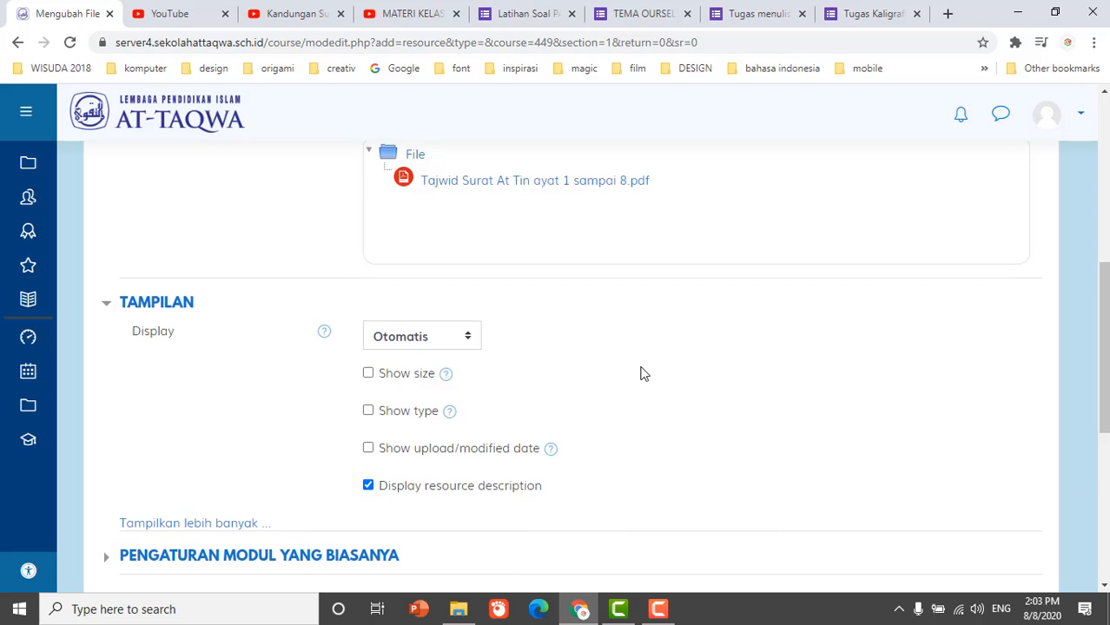
scroll(643, 373, "down", 5)
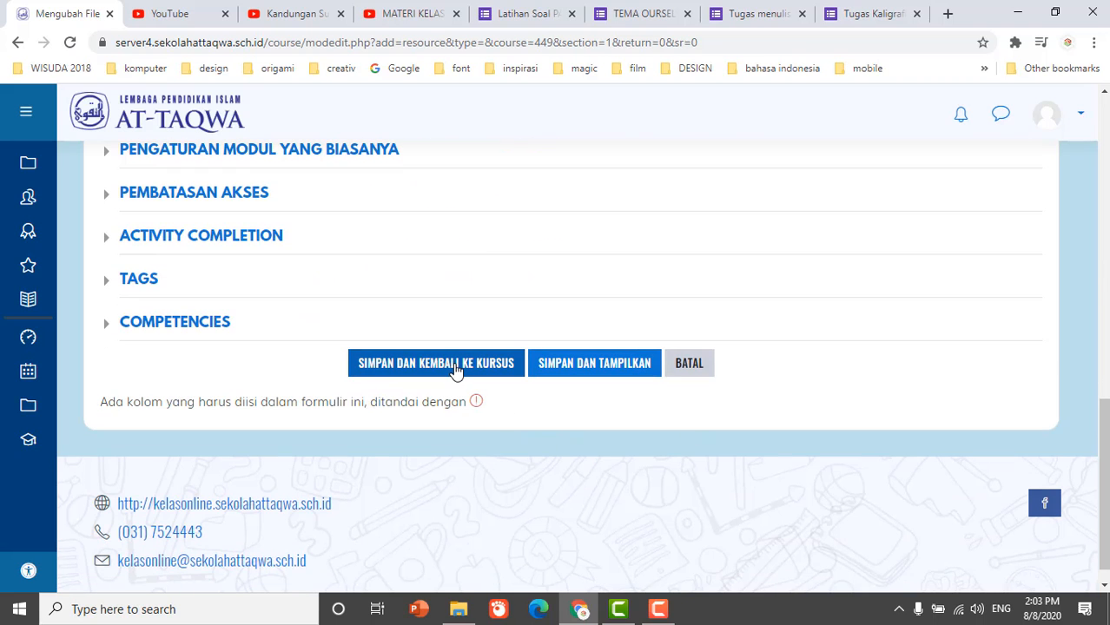
scroll(629, 363, "up", 8)
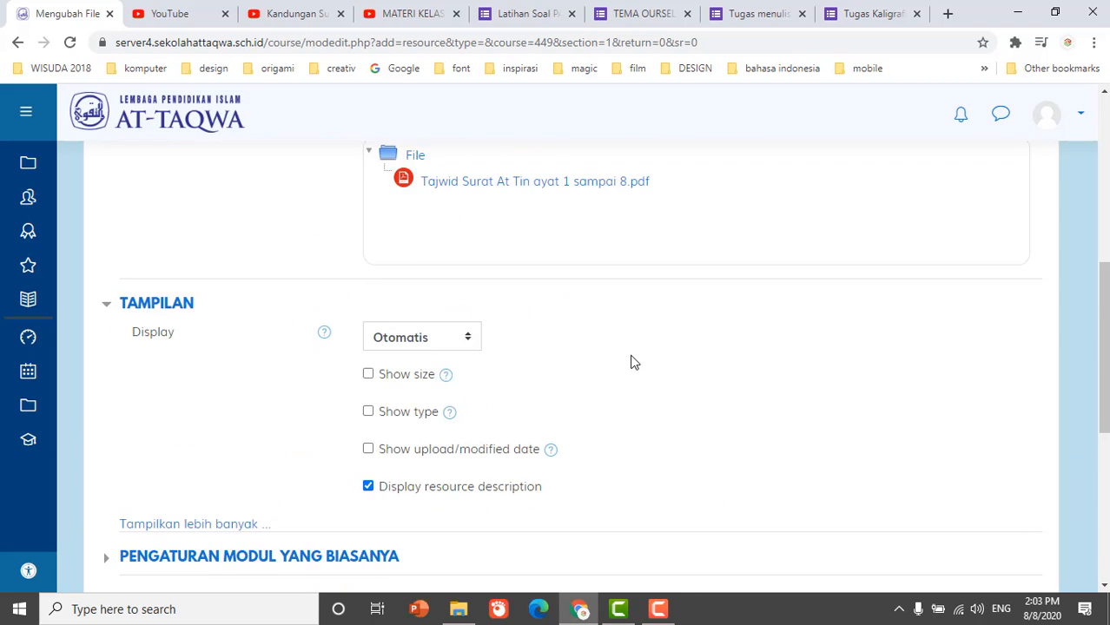
scroll(665, 335, "up", 3)
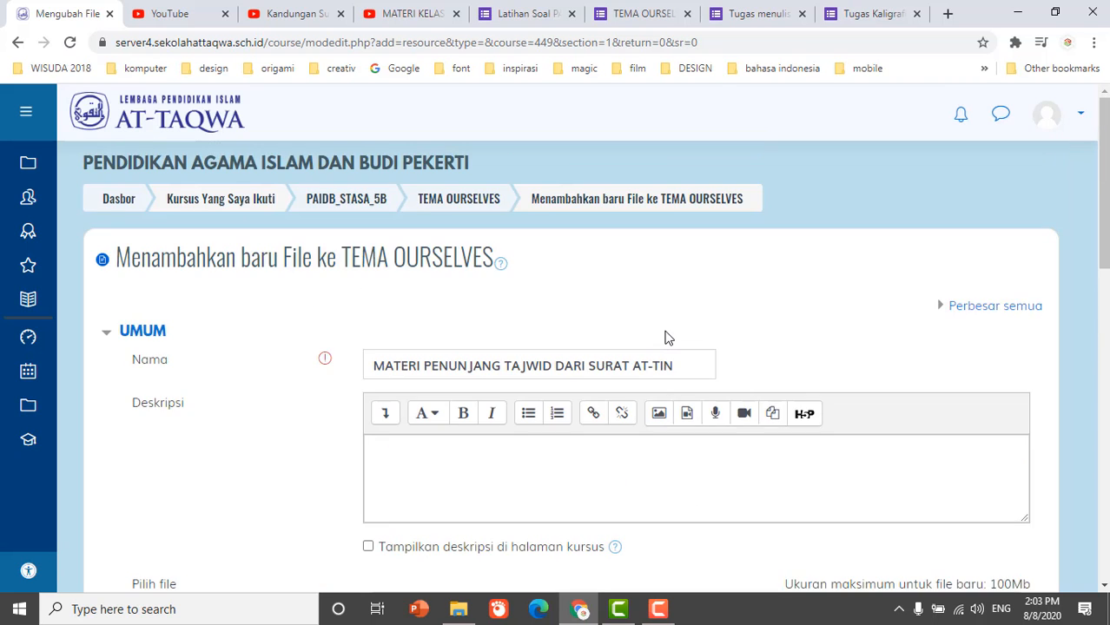
scroll(665, 332, "down", 5)
scroll(659, 342, "down", 2)
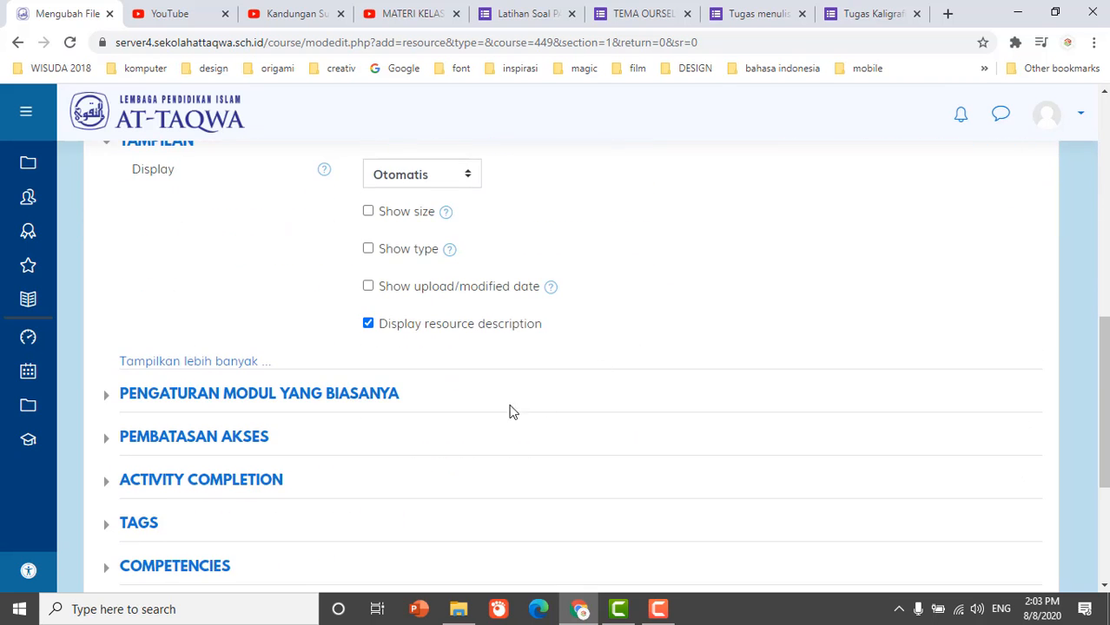
scroll(437, 360, "down", 3)
left_click(452, 366)
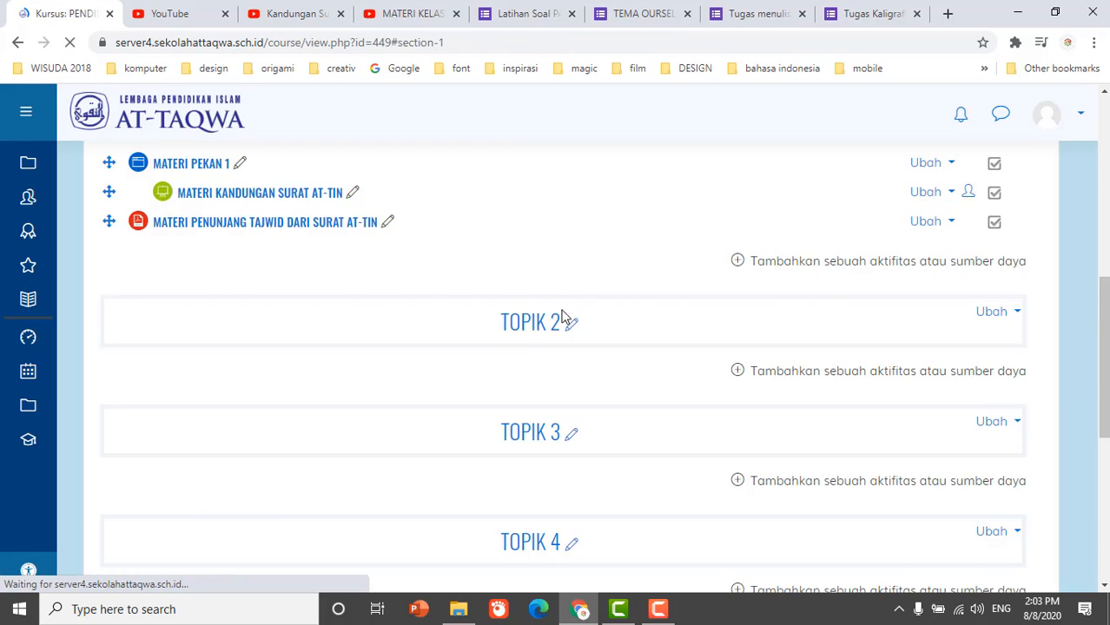
Indent the MATERI PENUNJANG TAJWID DARI SURAT AT-TIN file one level to the right beneath MATERI PEKAN 1
scroll(565, 317, "down", 3)
scroll(520, 355, "up", 3)
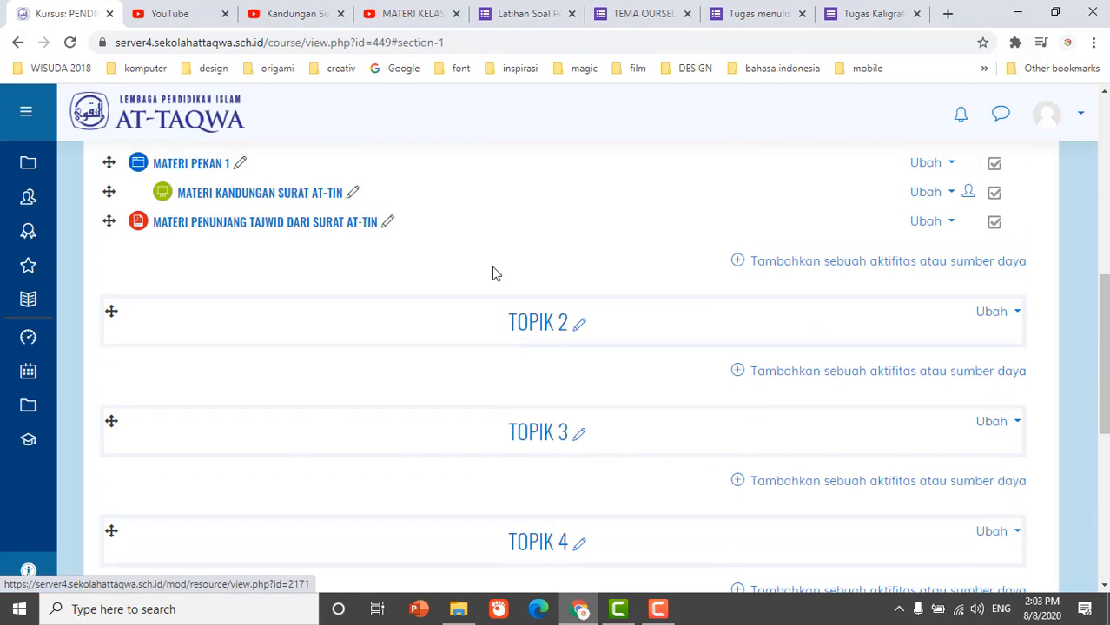
left_click(943, 223)
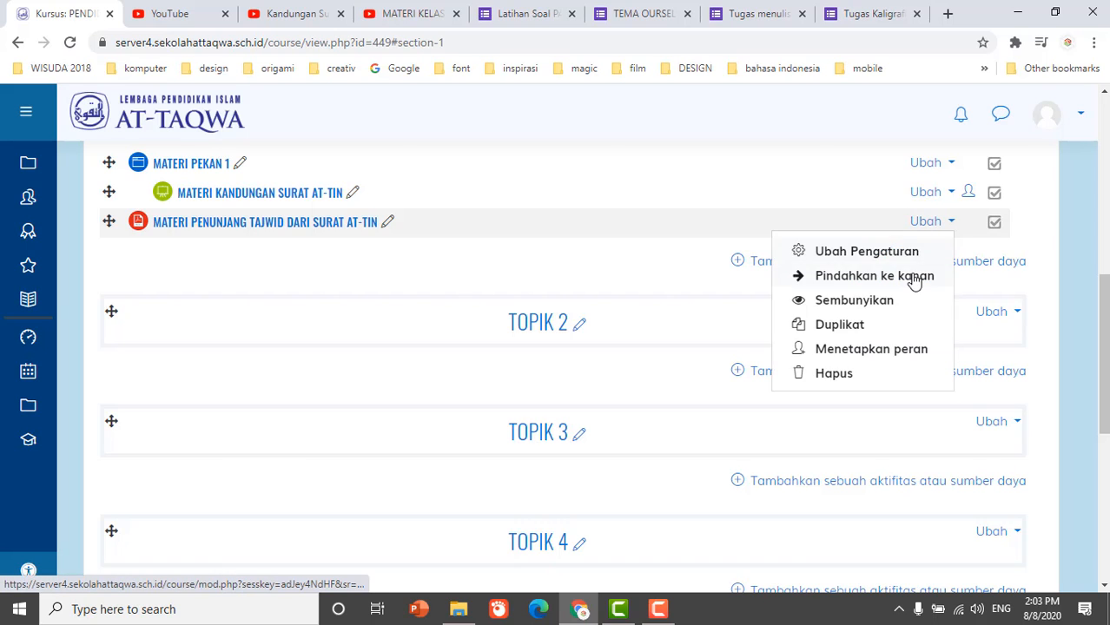
left_click(842, 276)
scroll(261, 252, "up", 1)
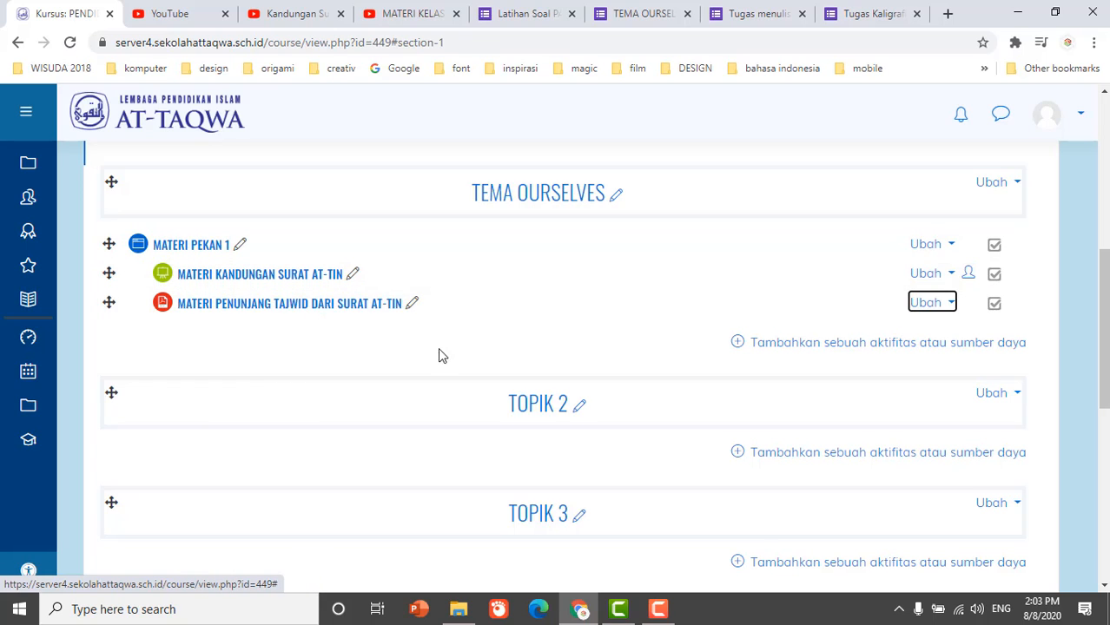
Open the MATERI PENUNJANG TAJWID DARI SURAT AT-TIN file to test it, cancelling its download
left_click(306, 314)
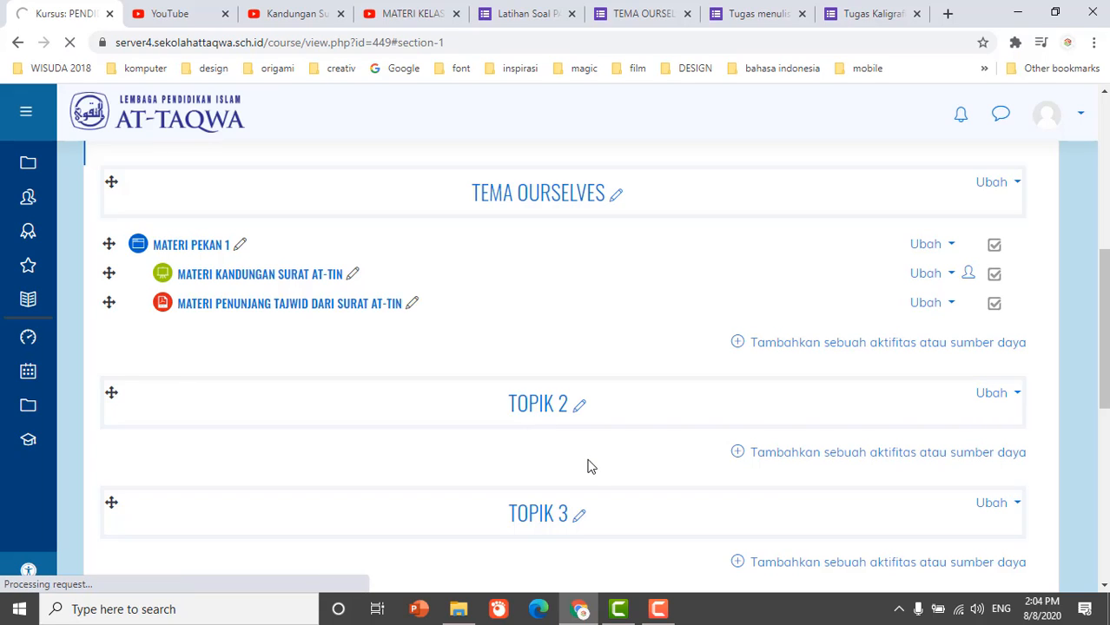
right_click(325, 307)
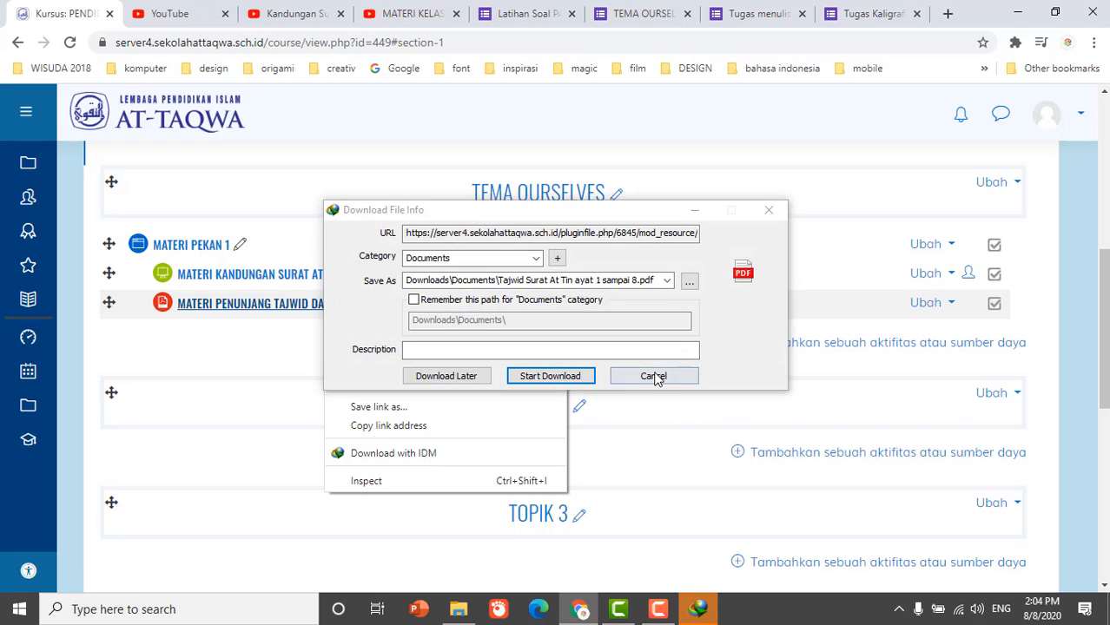
left_click(660, 378)
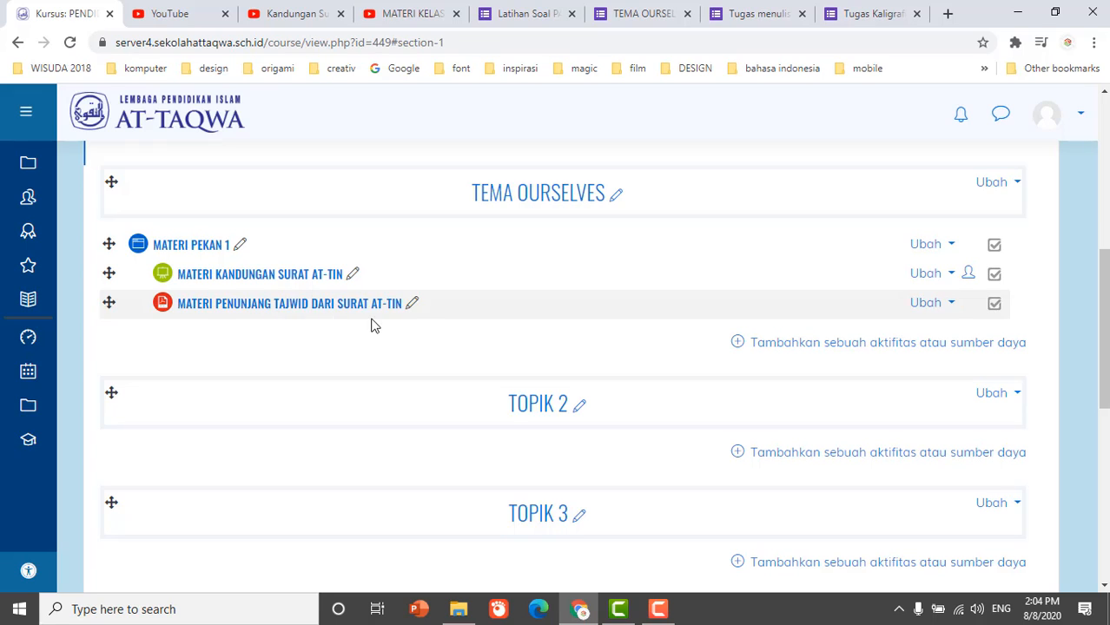
Add a new URL resource to the TEMA OURSELVES section
left_click(756, 346)
scroll(479, 364, "down", 5)
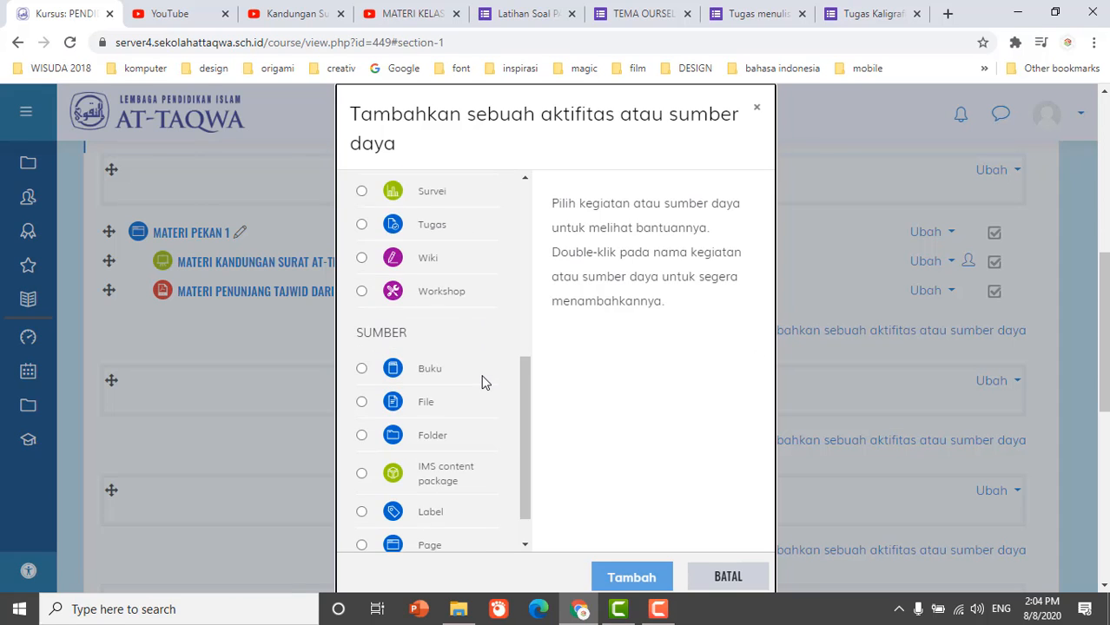
scroll(484, 383, "down", 1)
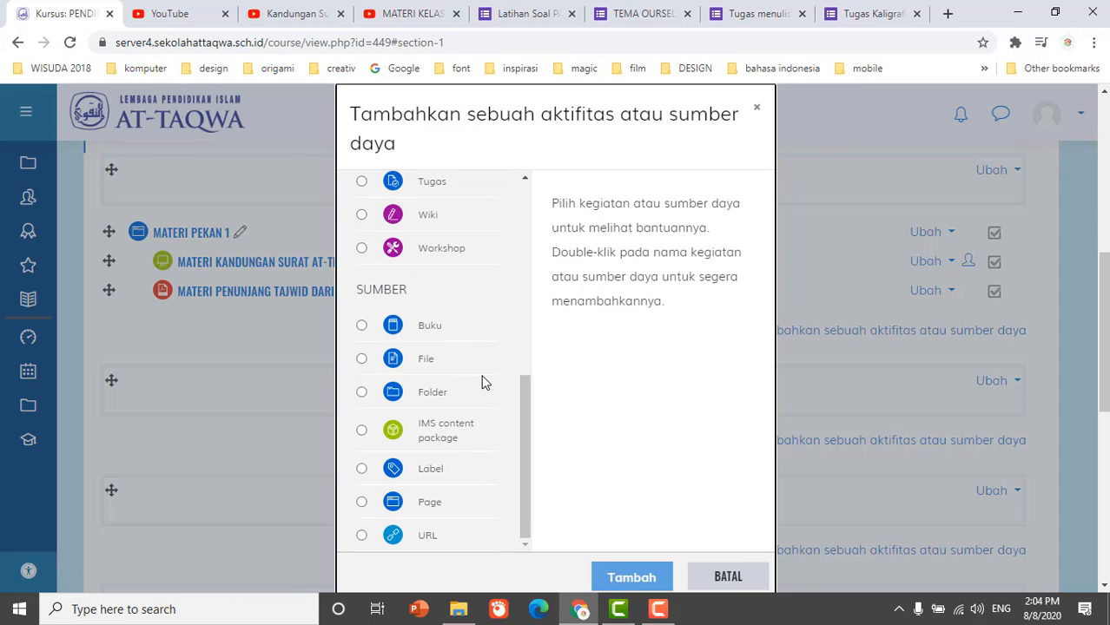
left_click(361, 537)
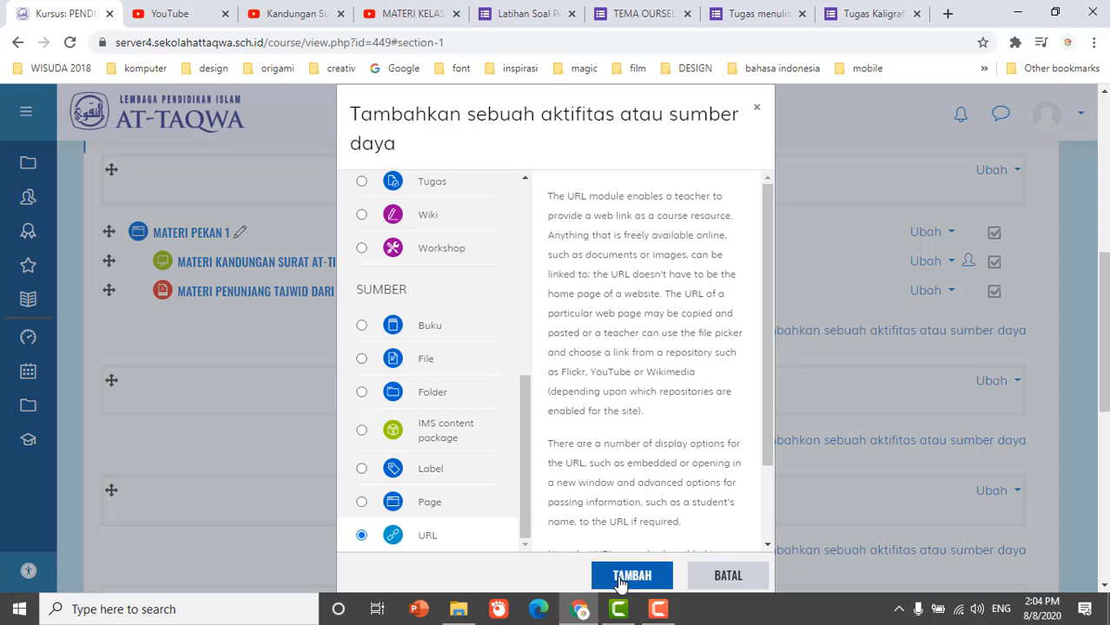
left_click(620, 578)
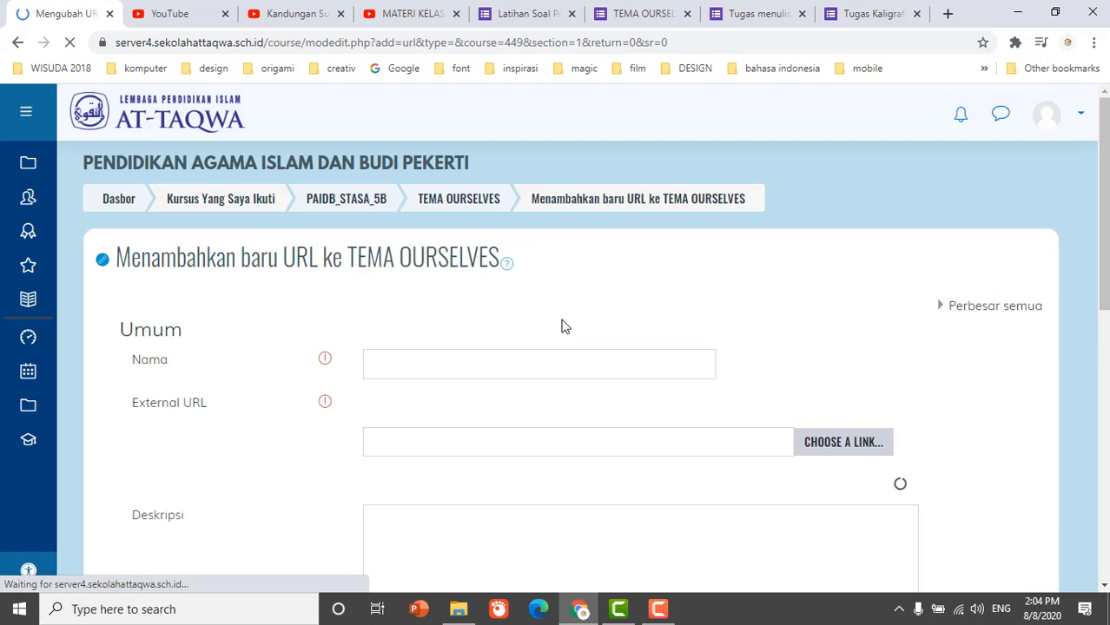
Name the URL resource SOAL LATIHAN SURAT AT-TIN
left_click(409, 362)
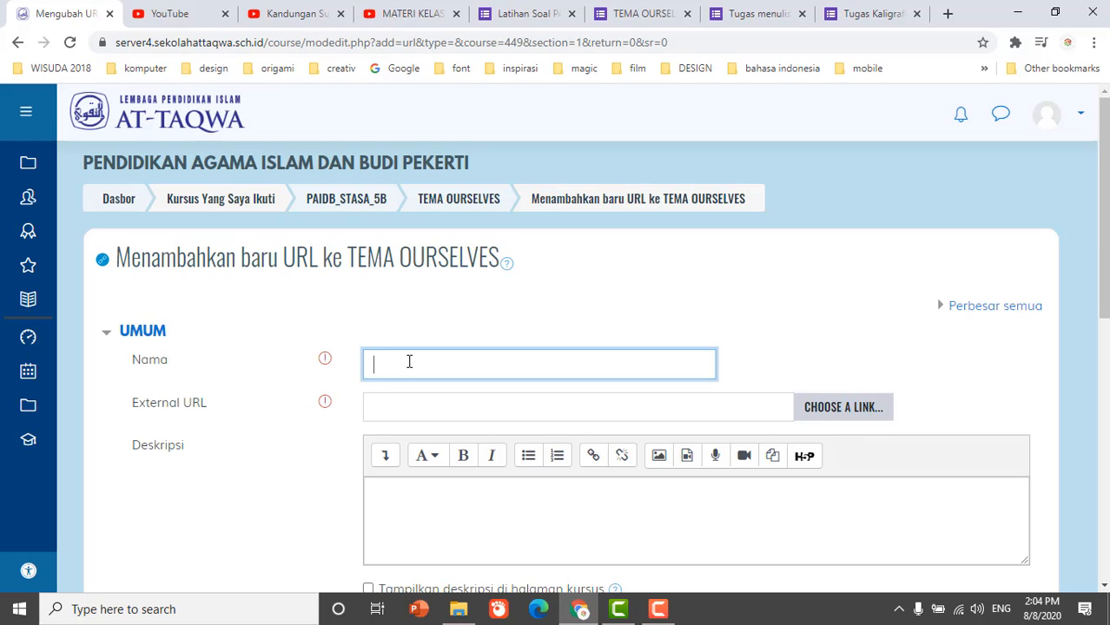
type("SOAL")
type(" K")
type("LATIHAN ")
type("SURAT AT")
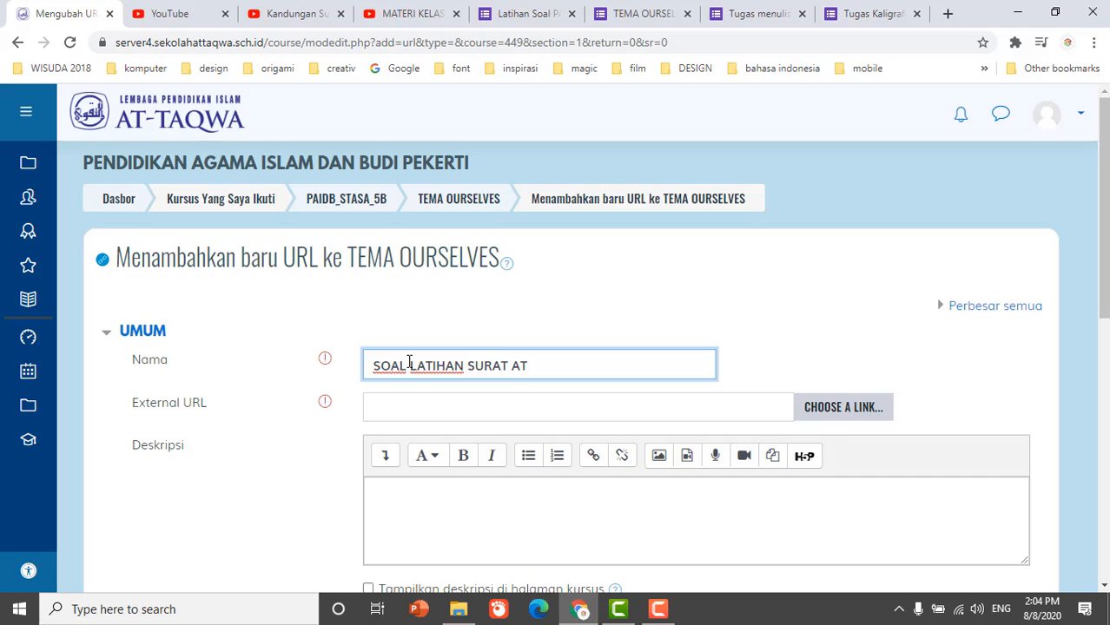
type("-TIN")
Copy the web address of the Latihan Soal PAIdB Tema Ourselves Pekan 1 Google Form into the resource's External URL
left_click(524, 14)
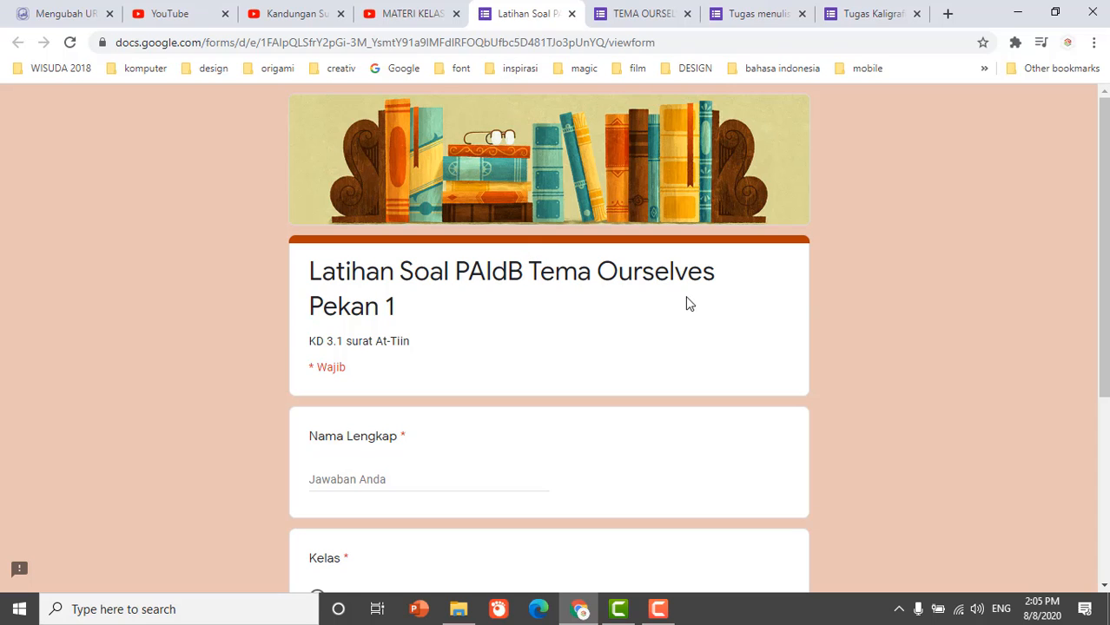
left_click(679, 44)
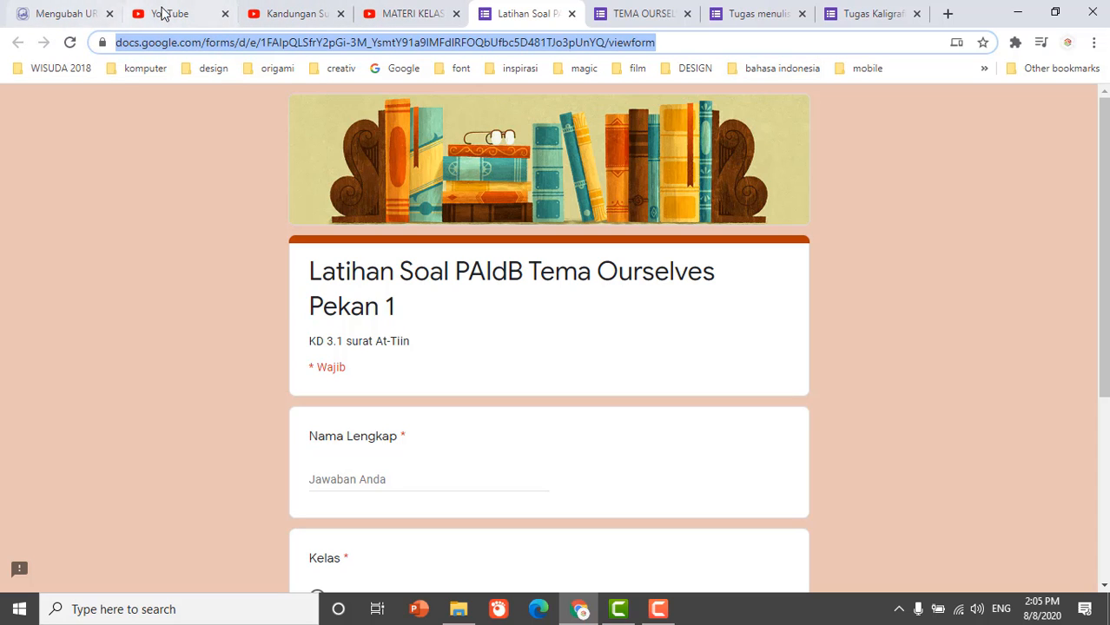
left_click(40, 14)
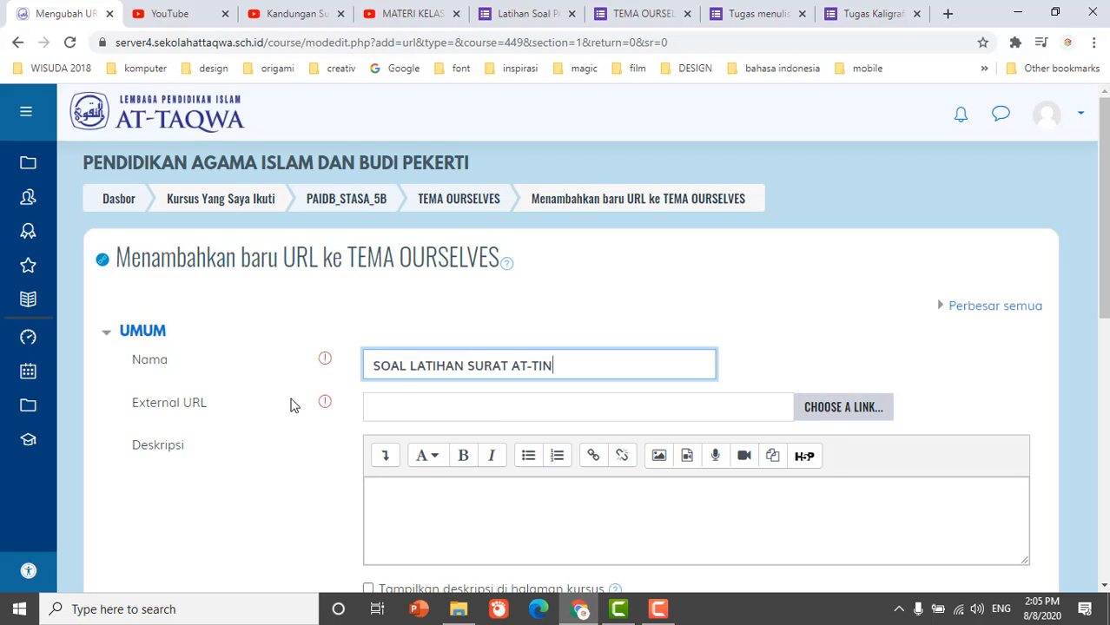
left_click(385, 409)
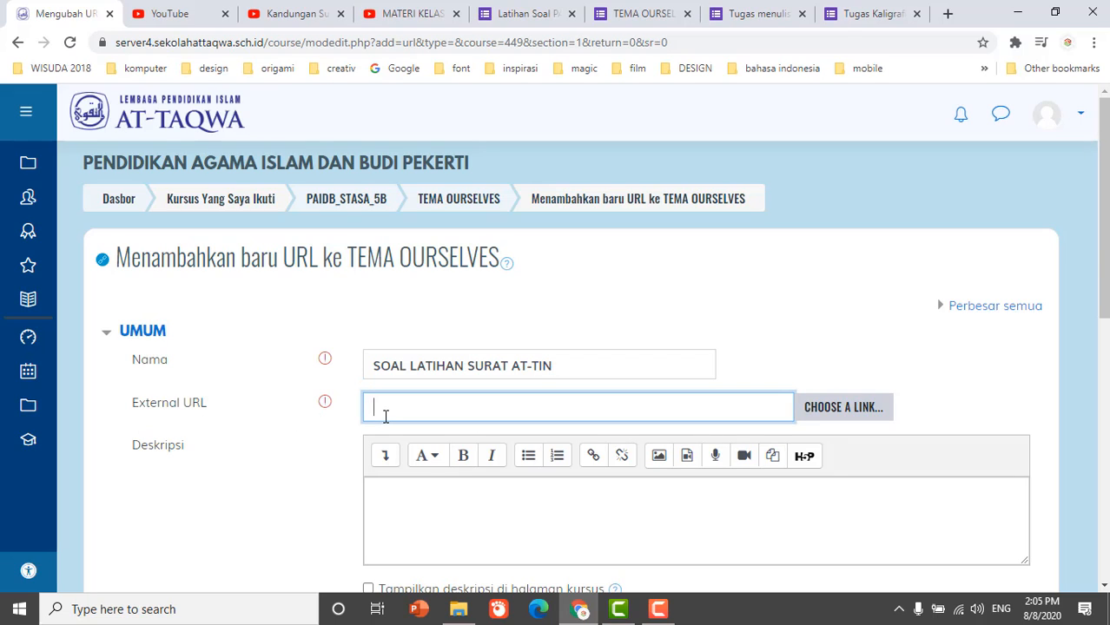
key("ctrl+v")
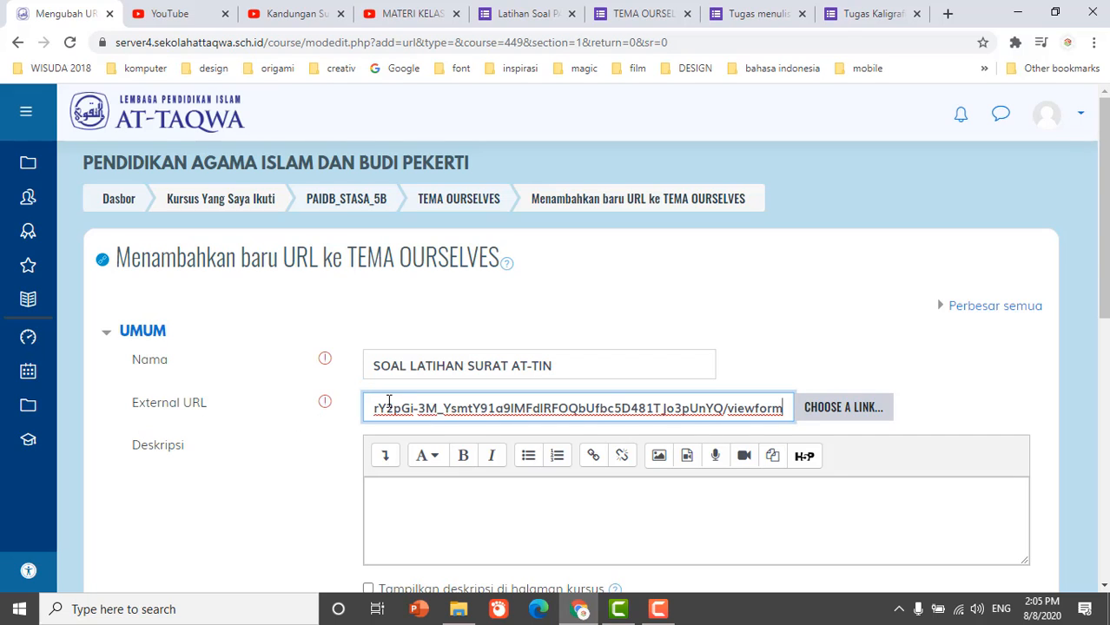
Leave the description empty and set the URL resource's Display option under TAMPILAN to Ditanamkan
scroll(350, 447, "down", 2)
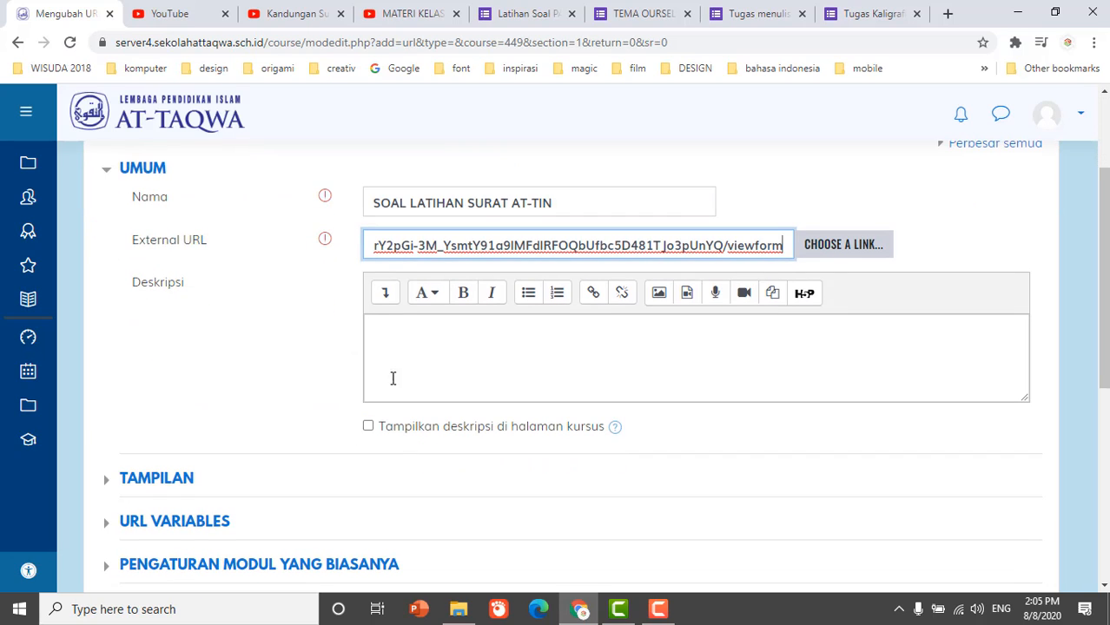
left_click(418, 354)
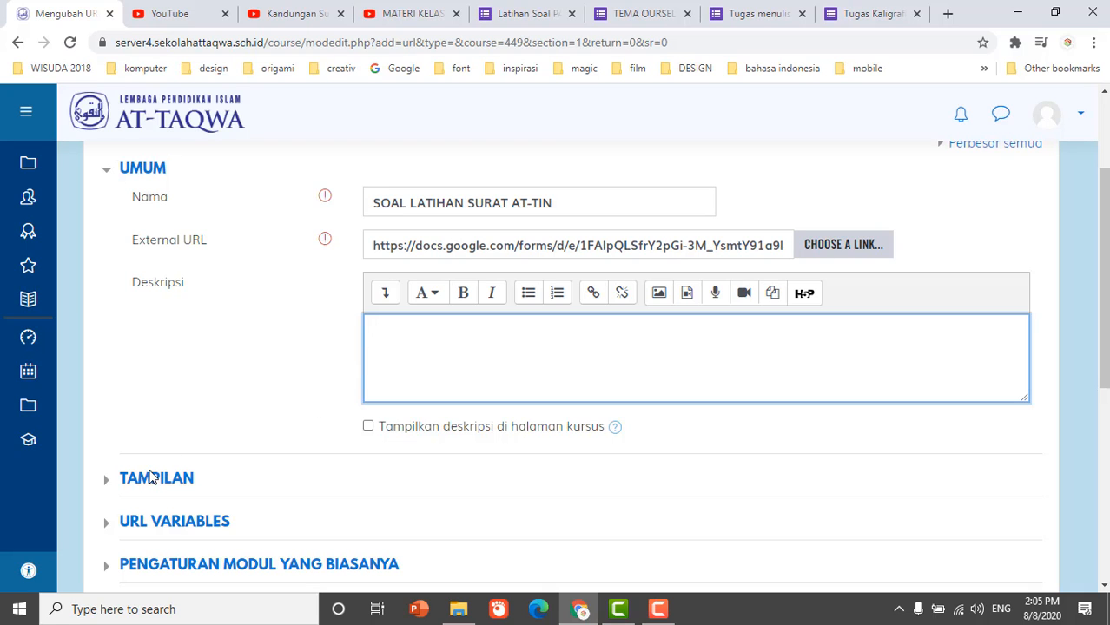
left_click(109, 484)
scroll(591, 516, "down", 1)
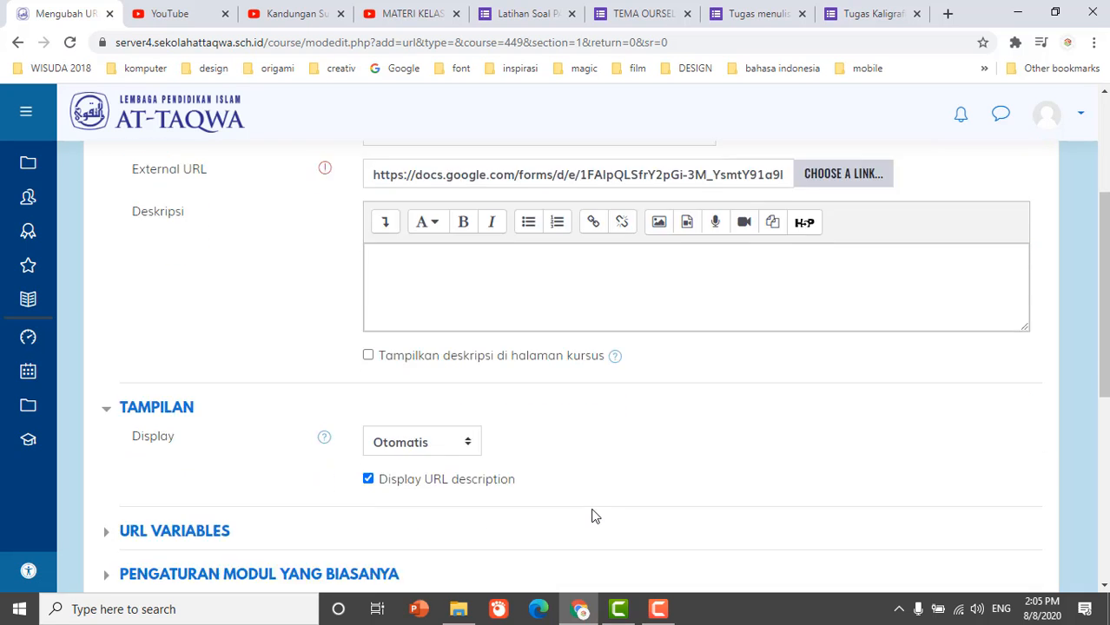
scroll(608, 495, "down", 1)
scroll(568, 405, "up", 1)
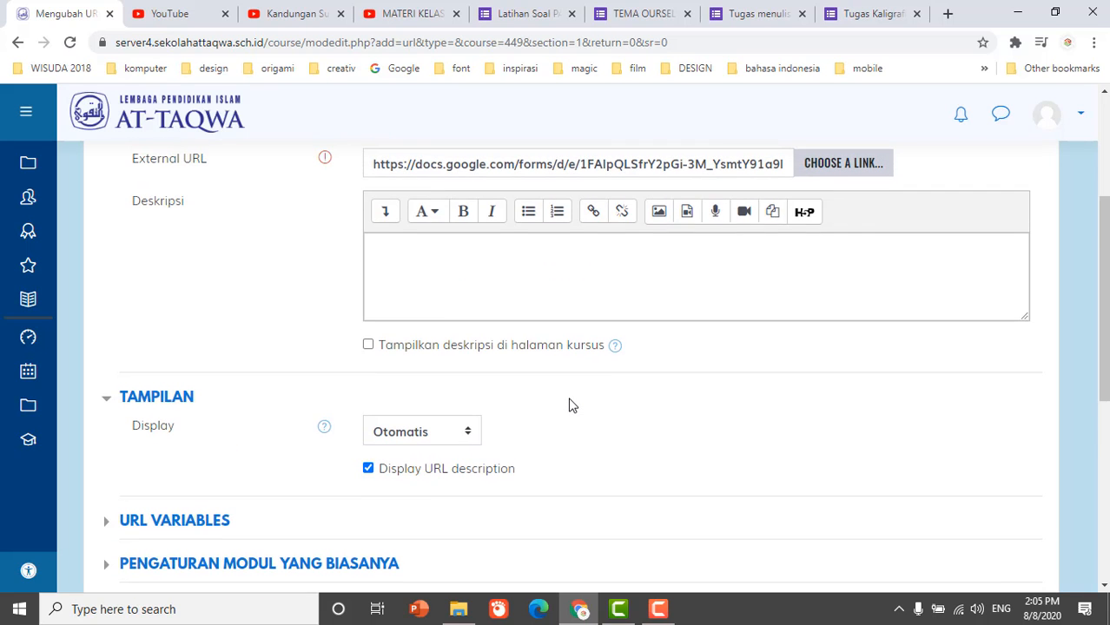
scroll(582, 409, "up", 1)
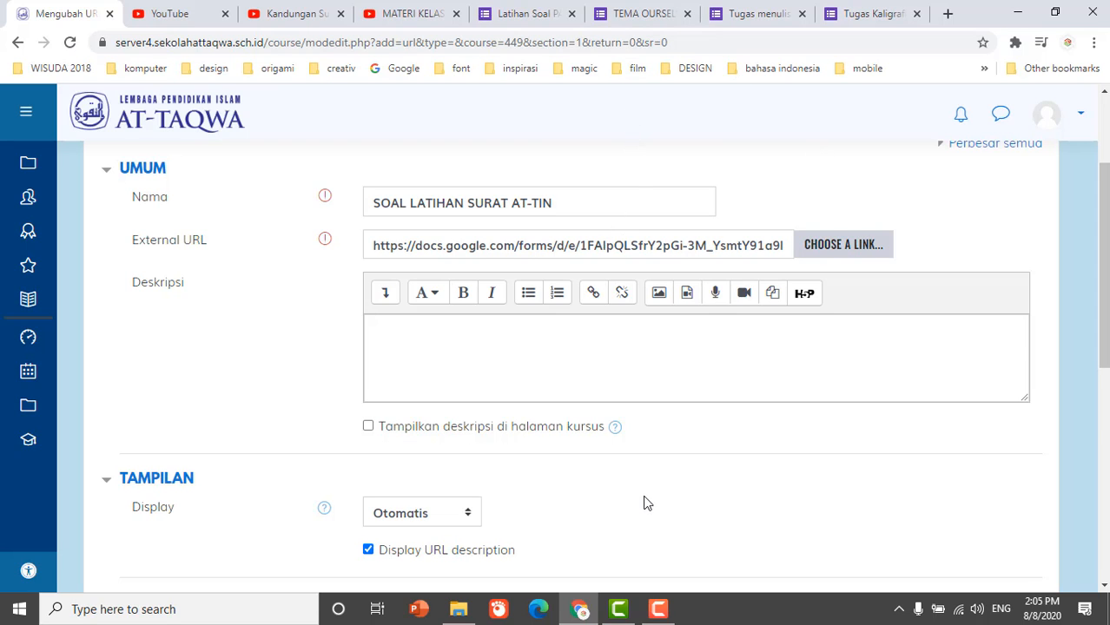
scroll(608, 469, "down", 2)
left_click(466, 356)
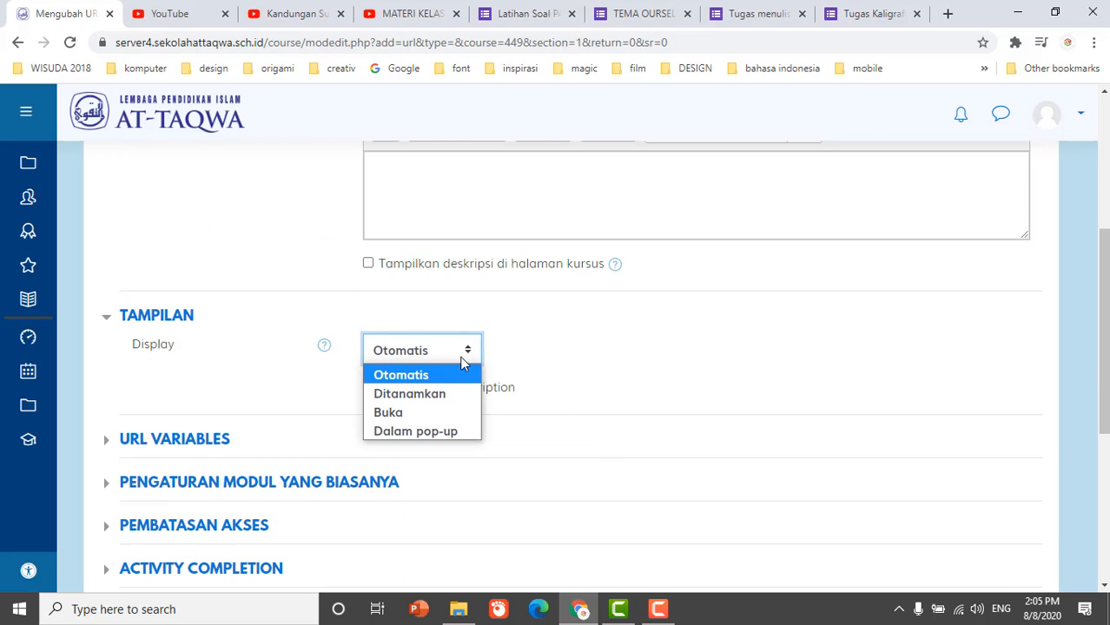
left_click(425, 395)
Review the URL resource's name, link and available Display options, keeping Ditanamkan selected
scroll(645, 430, "up", 4)
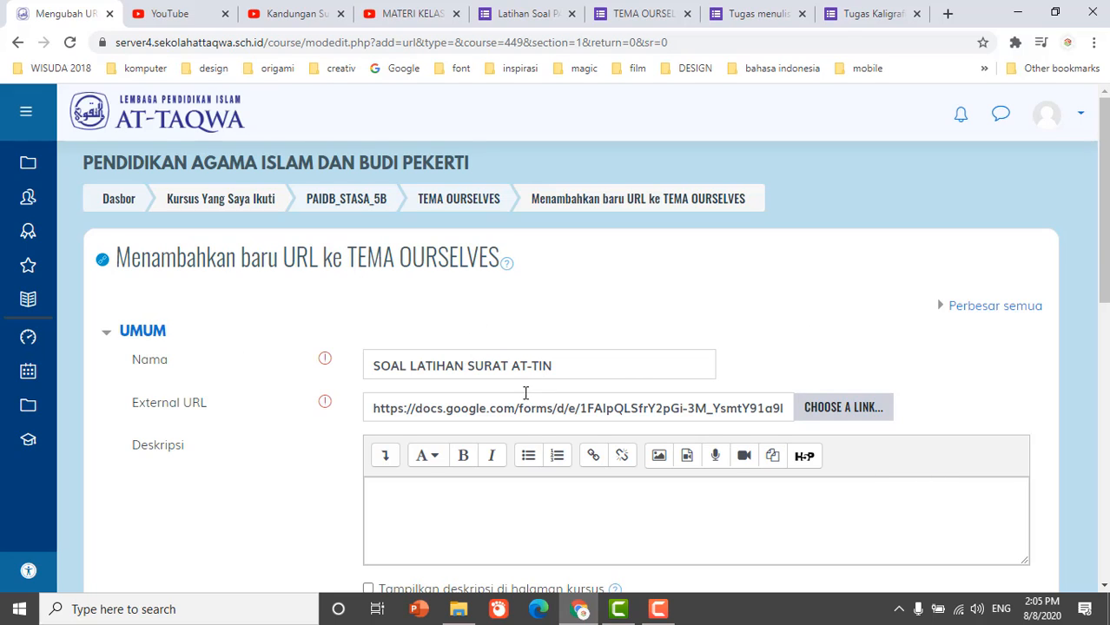
scroll(481, 456, "down", 2)
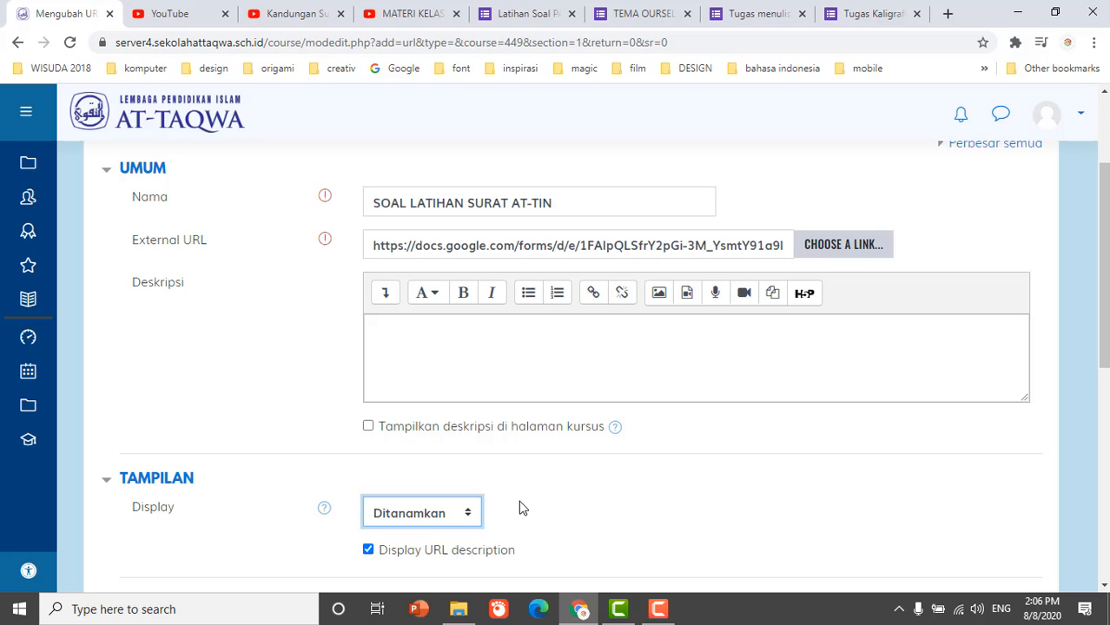
scroll(542, 492, "down", 1)
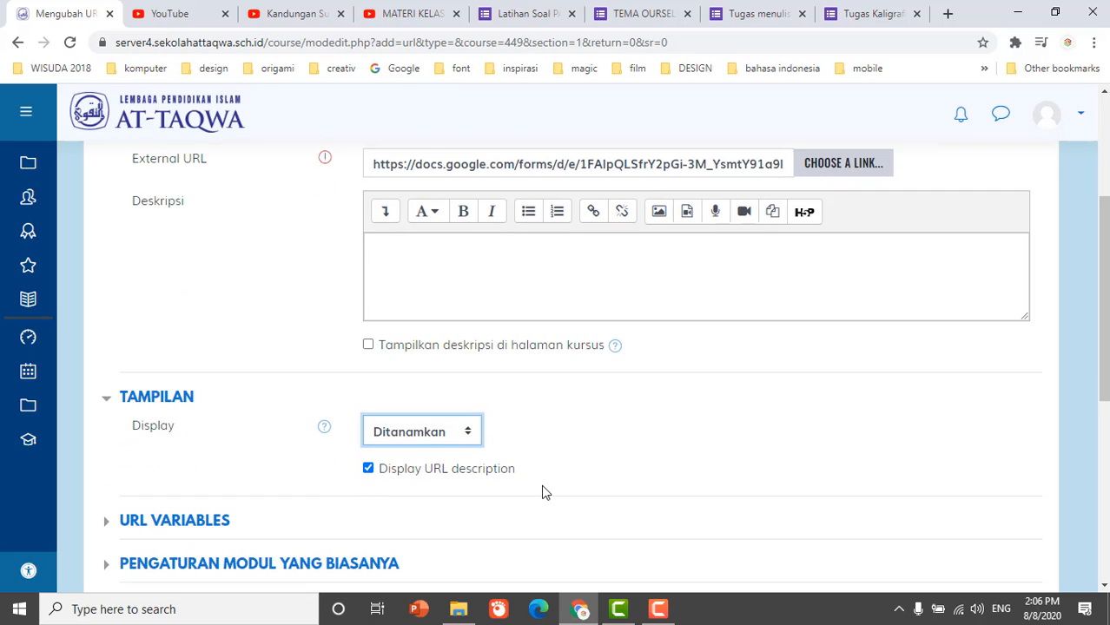
scroll(542, 491, "up", 2)
scroll(543, 490, "down", 1)
scroll(576, 527, "down", 1)
left_click(470, 434)
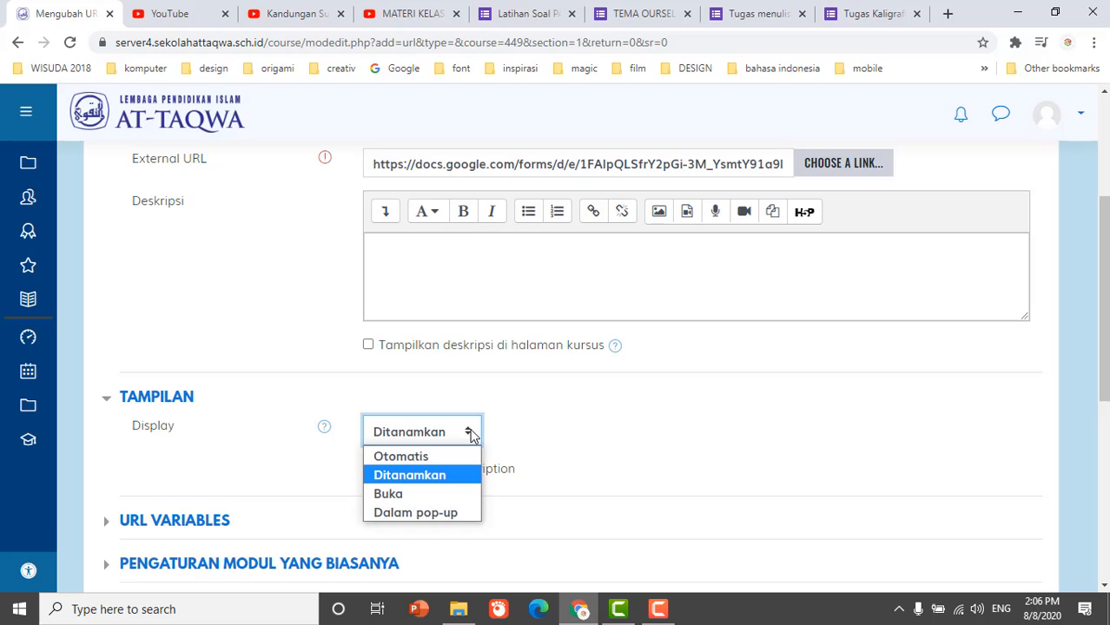
left_click(442, 474)
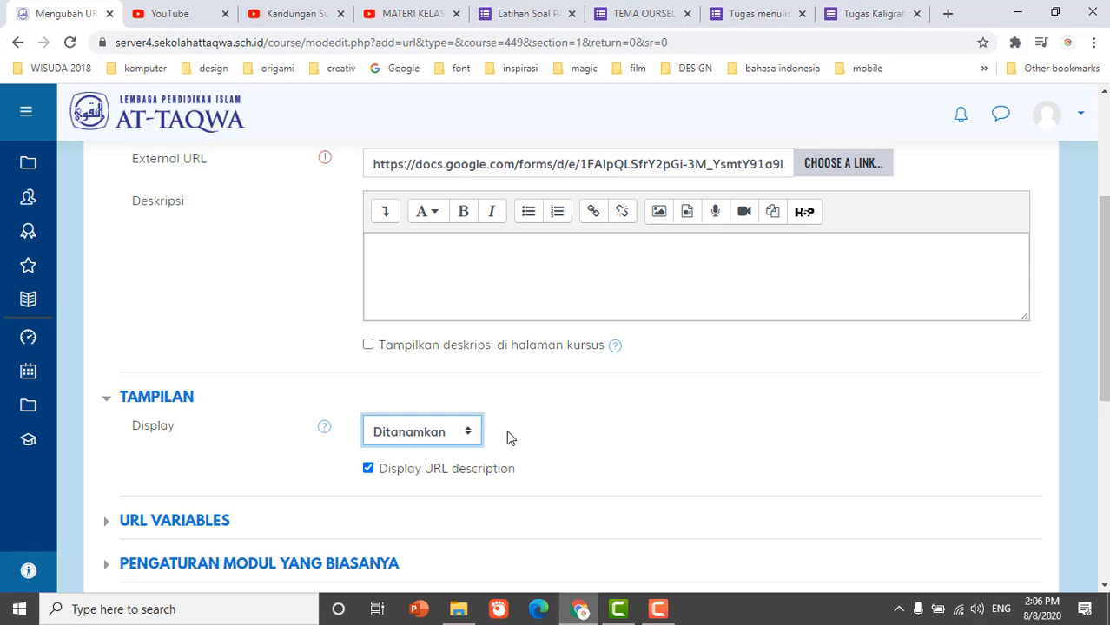
Save the URL resource, returning to the course, and indent SOAL LATIHAN SURAT AT-TIN one level to the right
scroll(538, 415, "down", 4)
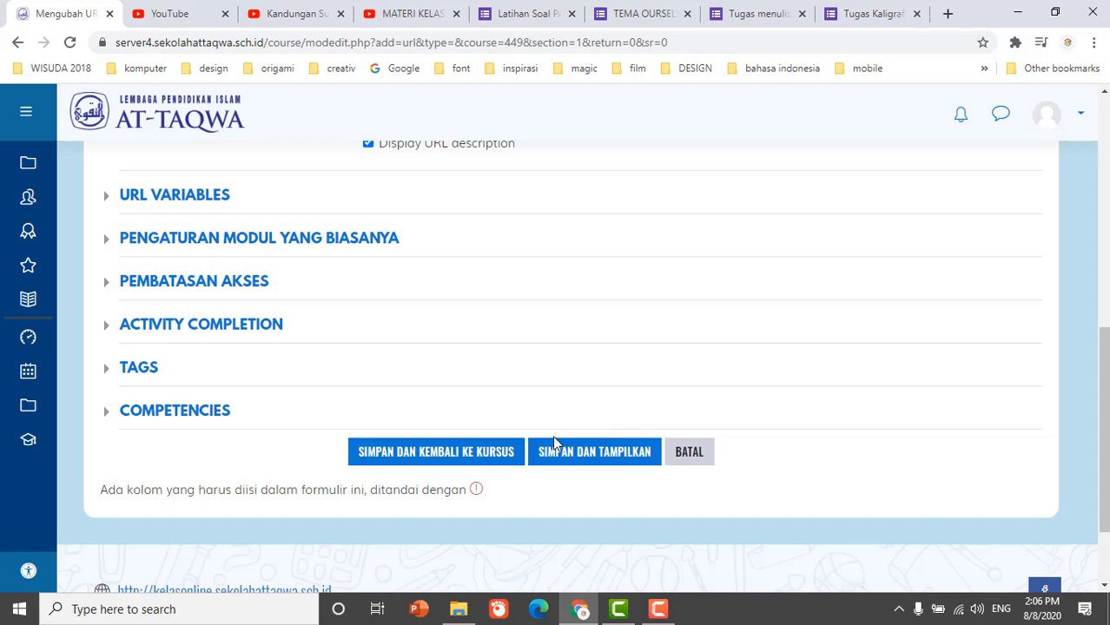
left_click(450, 459)
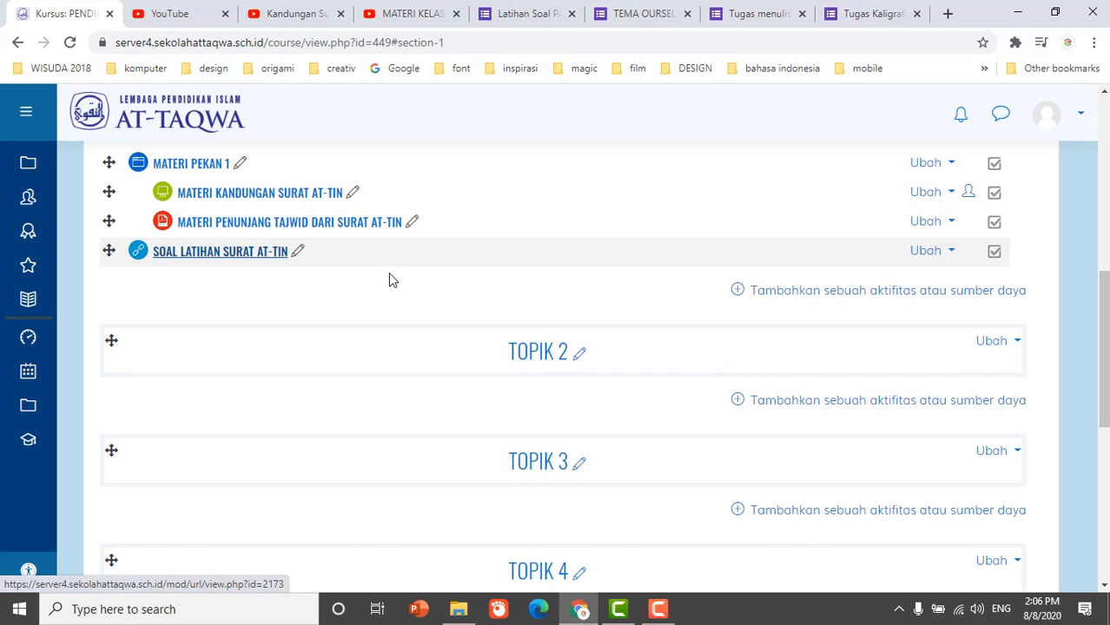
left_click(947, 256)
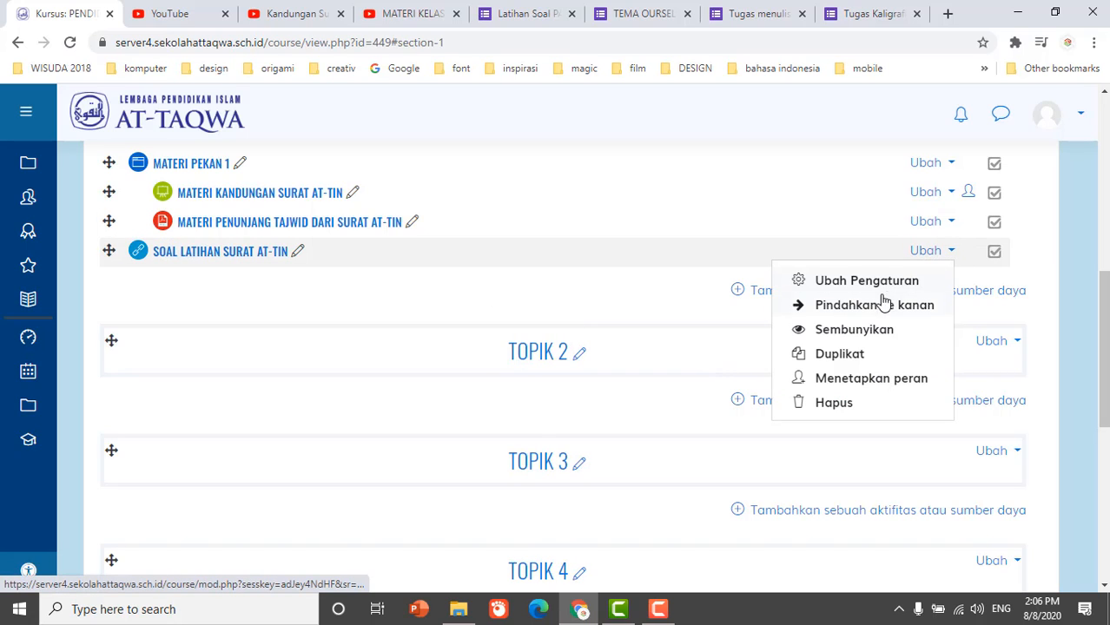
left_click(848, 306)
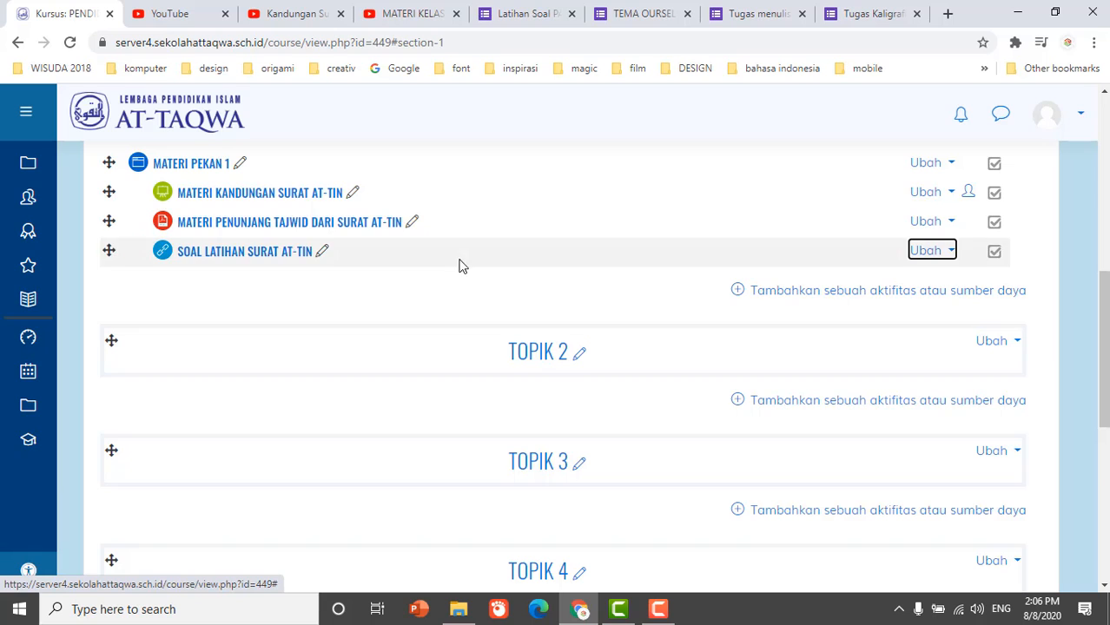
Open SOAL LATIHAN SURAT AT-TIN, look through the embedded Google Form, and return to the course page
scroll(560, 310, "up", 2)
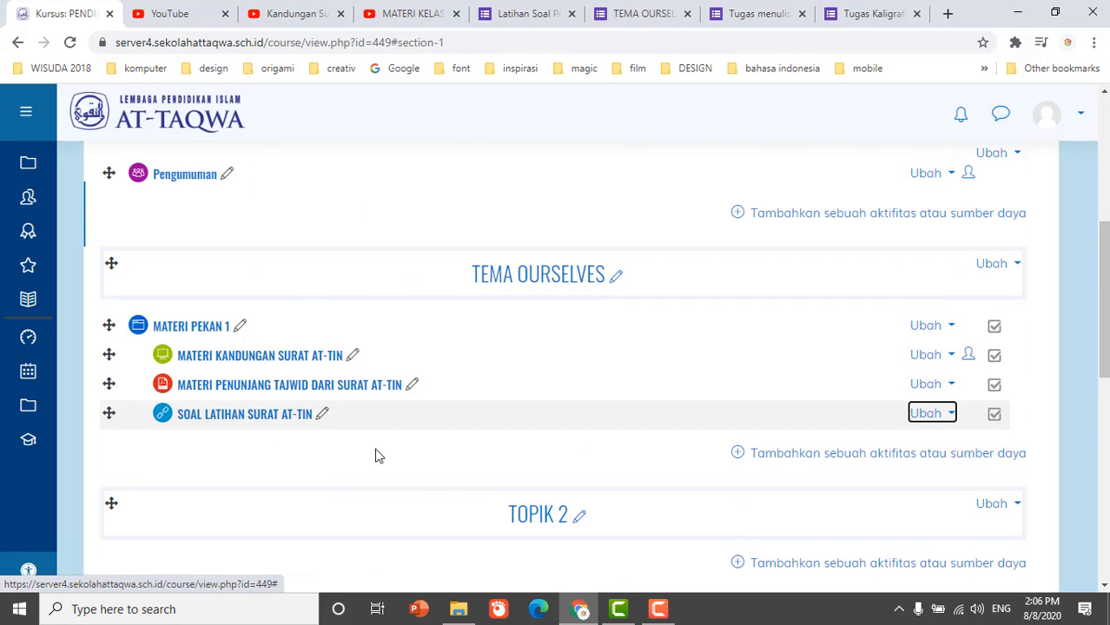
left_click(258, 421)
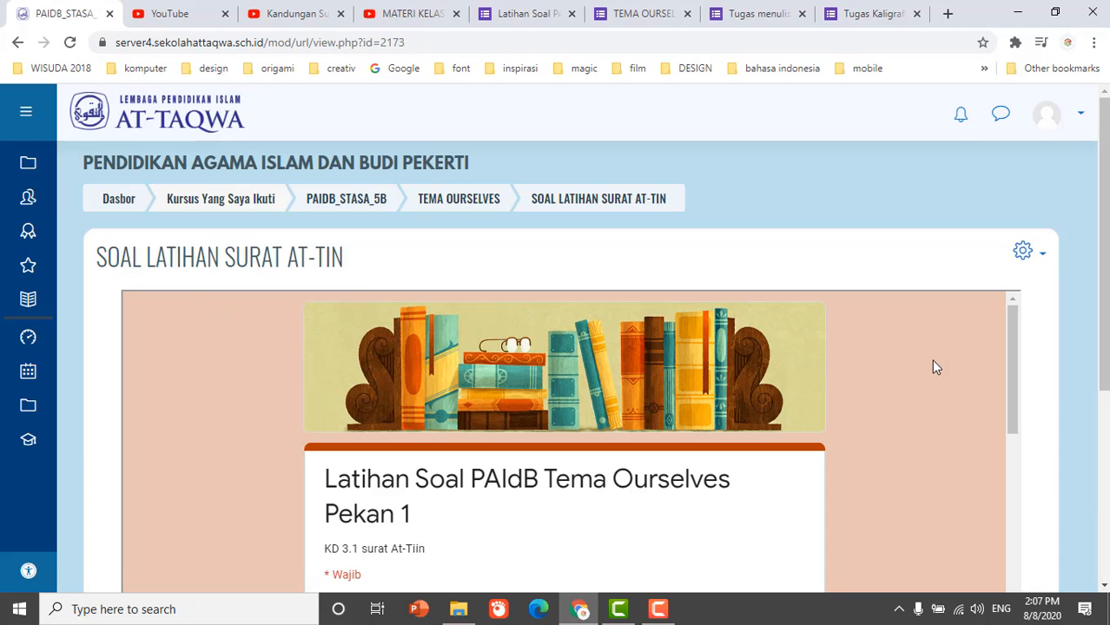
scroll(840, 432, "up", 3)
scroll(845, 347, "down", 8)
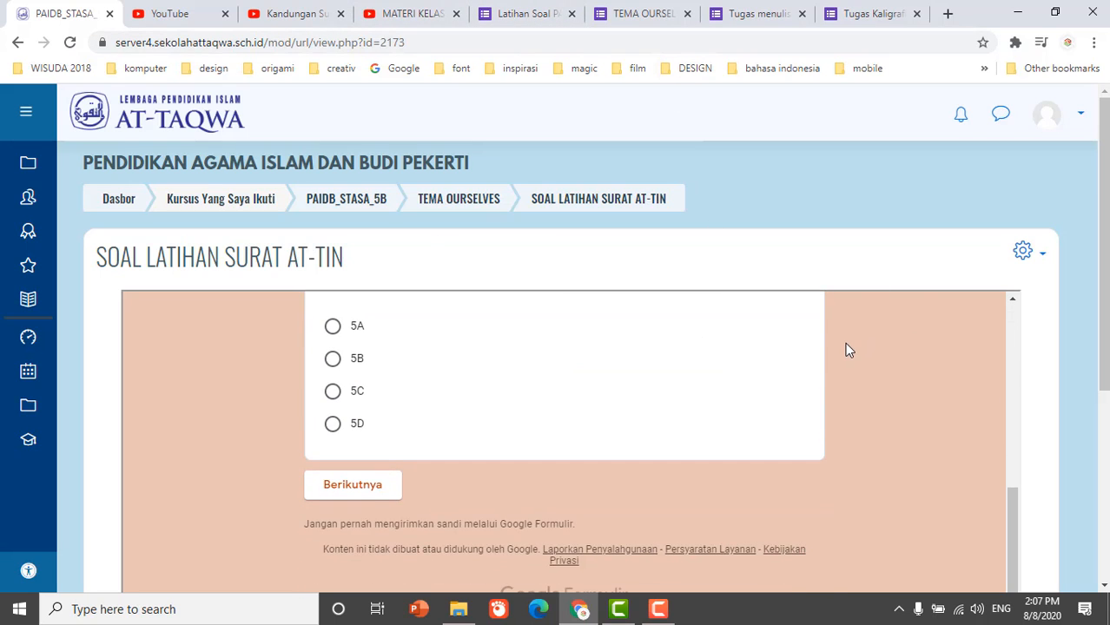
scroll(845, 343, "up", 8)
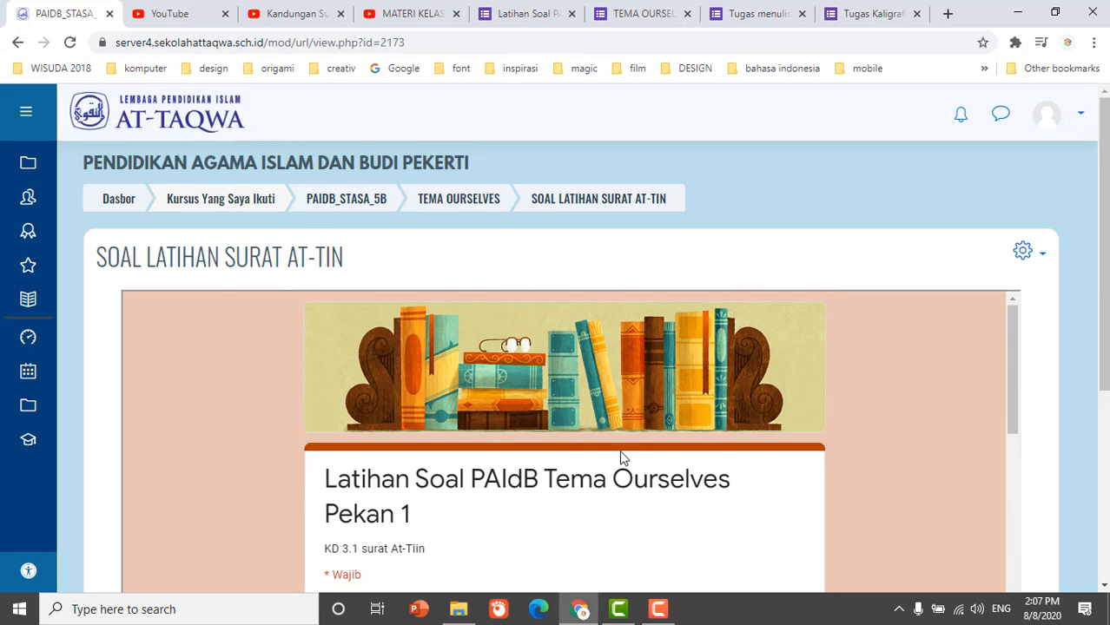
left_click(17, 42)
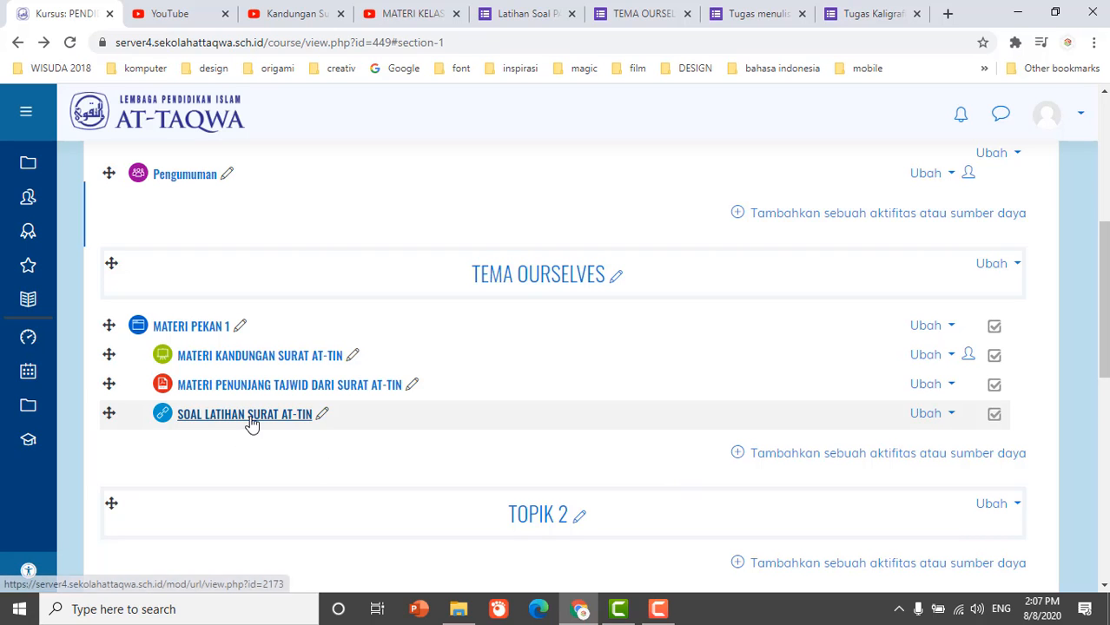
scroll(466, 434, "down", 2)
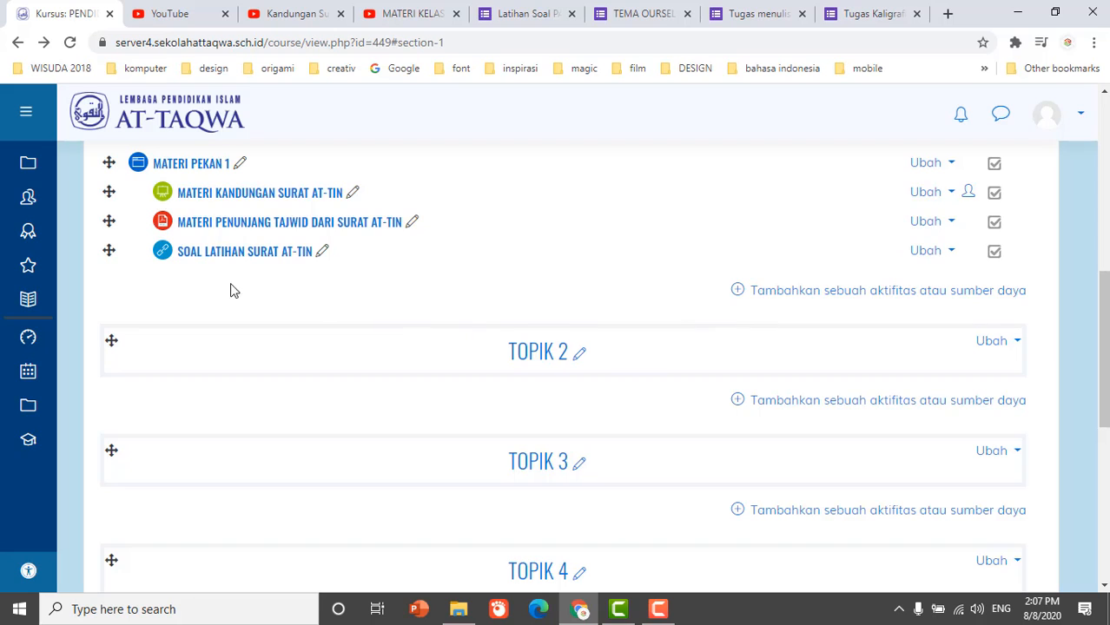
Add a Page resource to TEMA OURSELVES and name it MATERI PEKAN 2
scroll(222, 283, "up", 1)
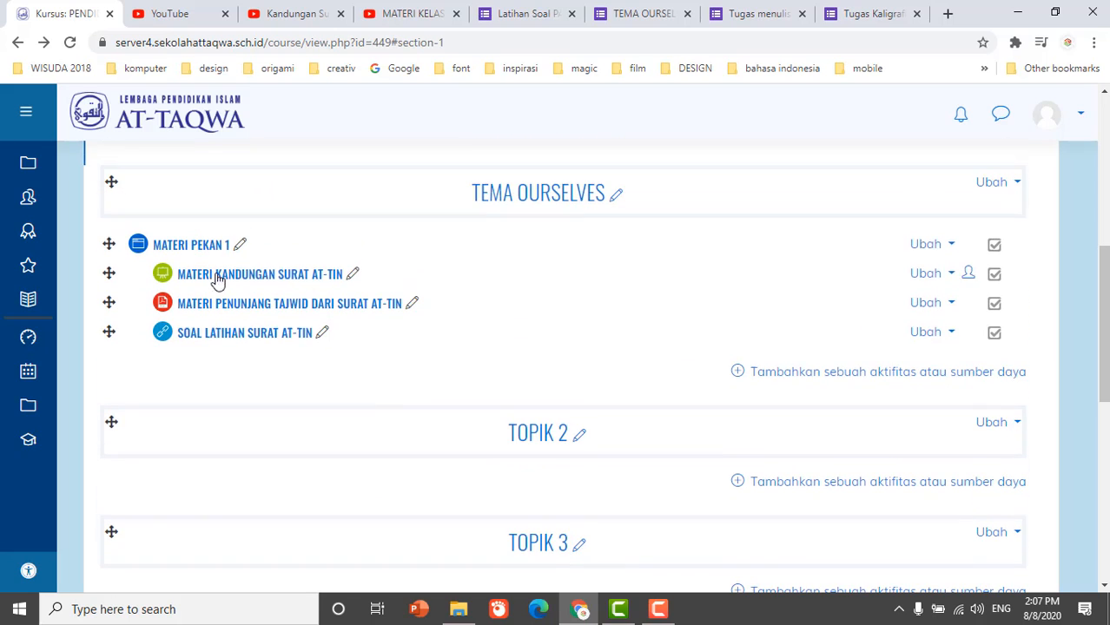
left_click(787, 376)
scroll(469, 399, "down", 5)
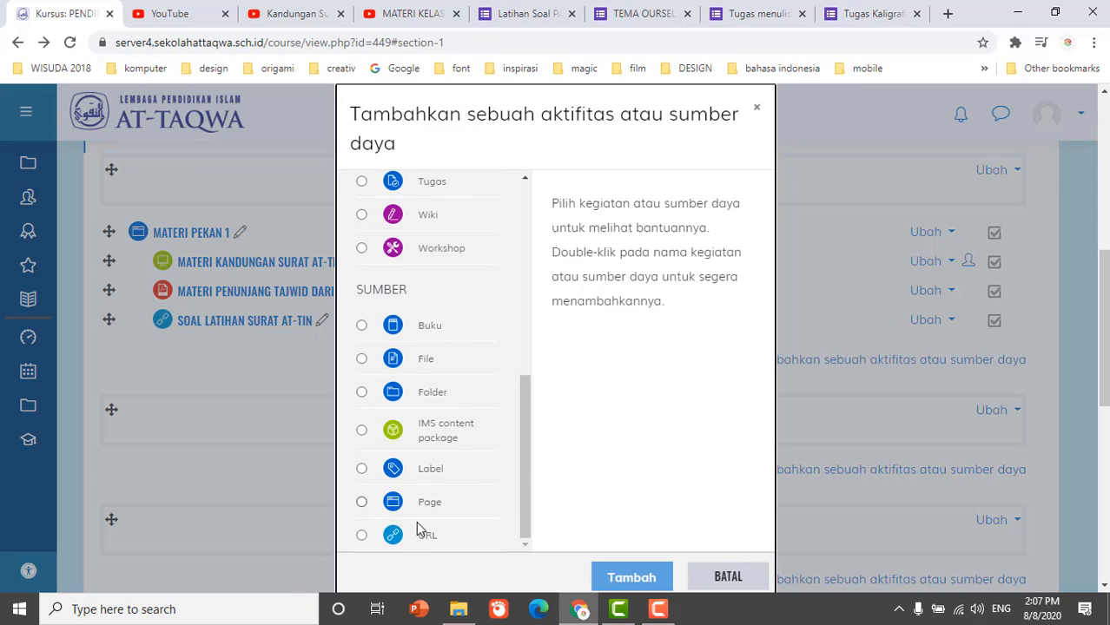
left_click(407, 511)
left_click(617, 579)
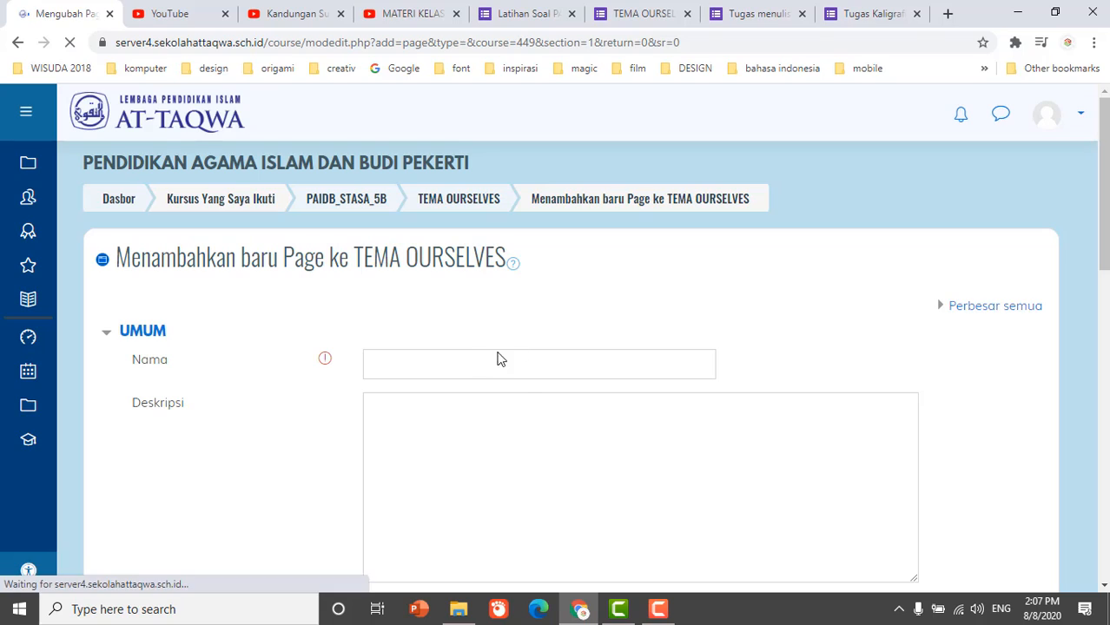
left_click(468, 354)
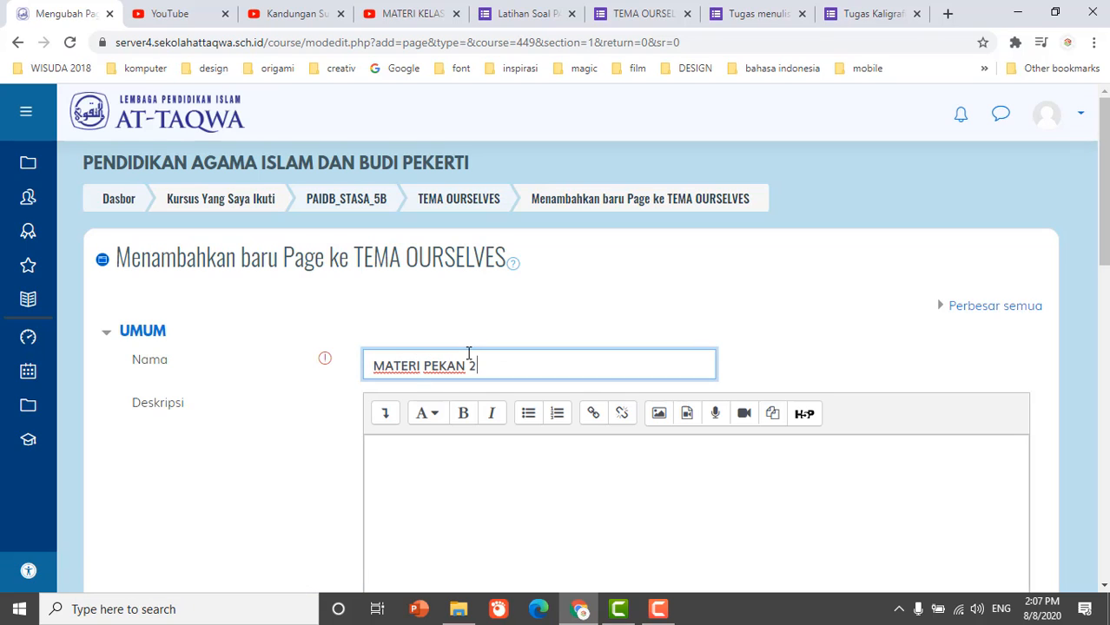
Fill in the required page content, leaving the description empty, and save the page, returning to the course
scroll(339, 450, "down", 4)
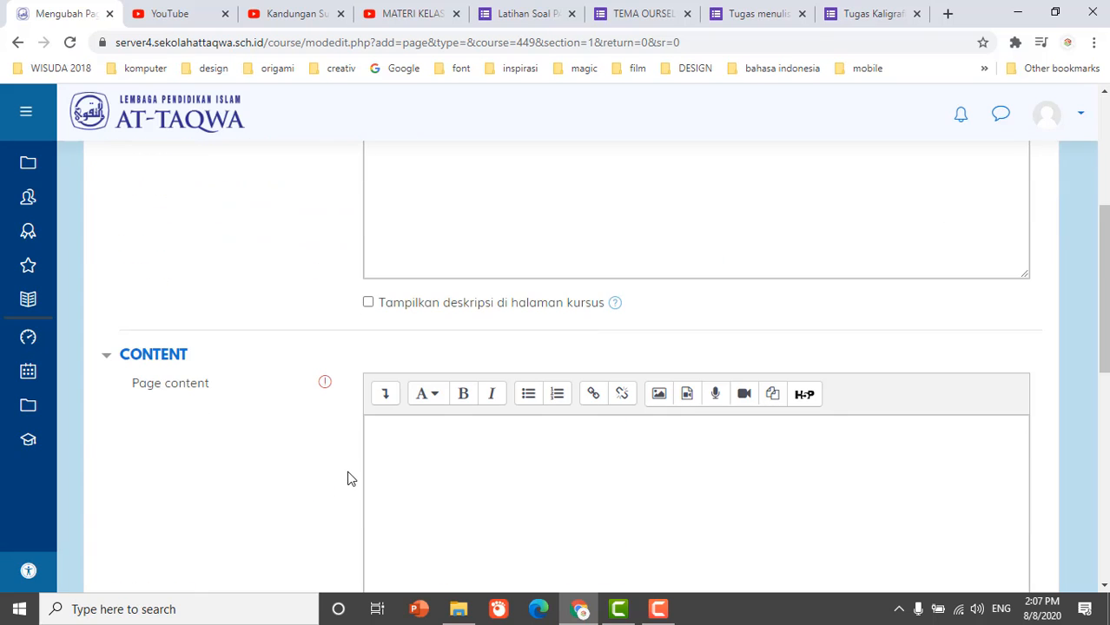
scroll(350, 469, "up", 3)
scroll(348, 461, "down", 2)
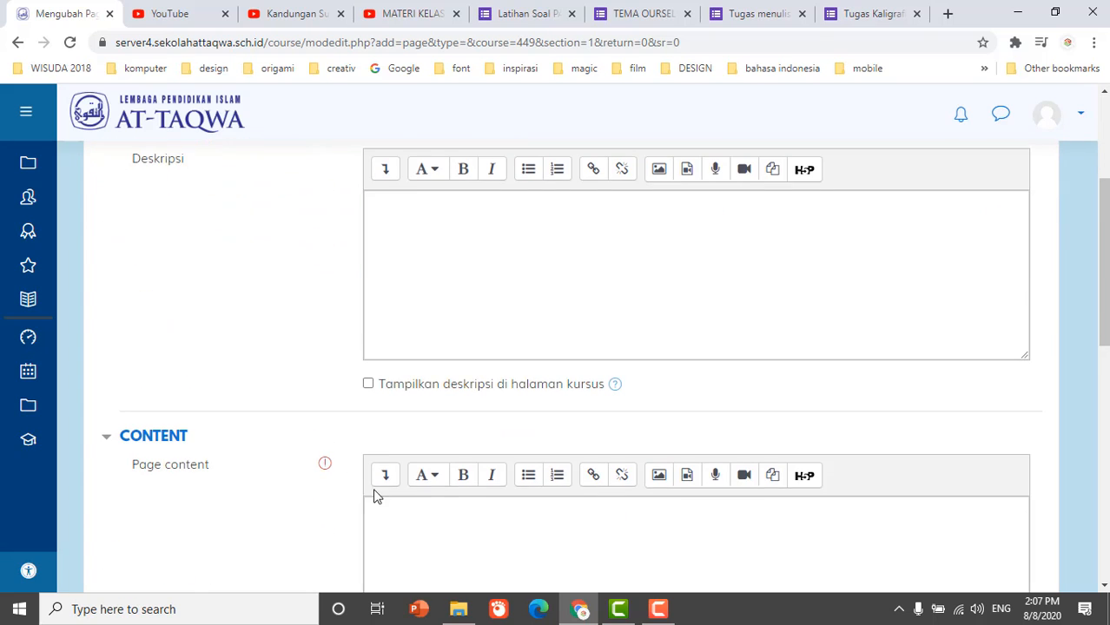
left_click(401, 524)
scroll(325, 489, "down", 6)
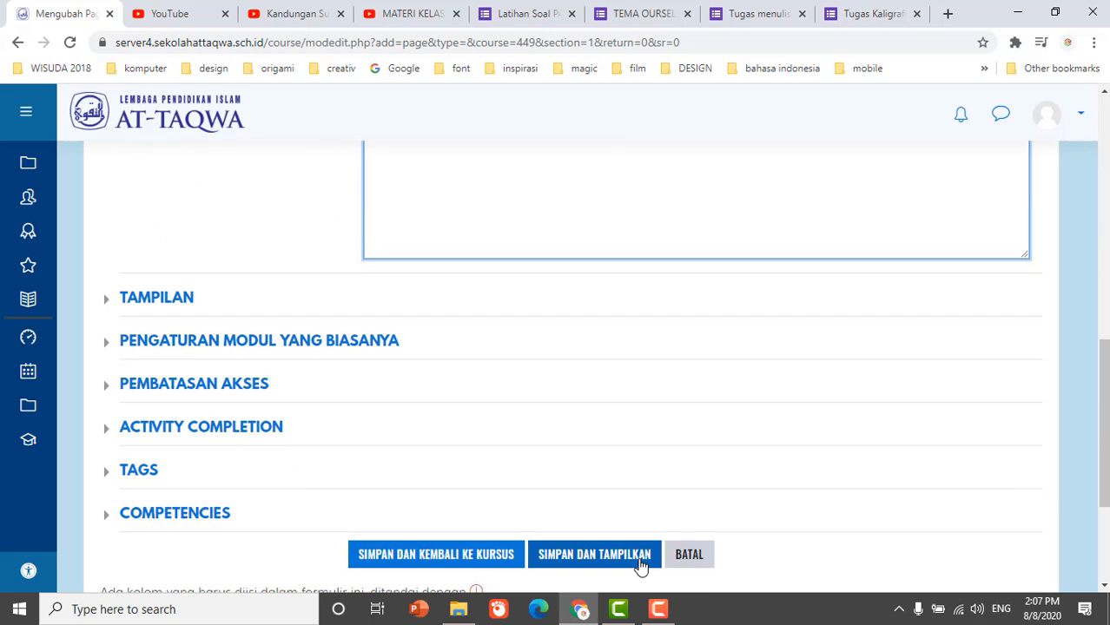
left_click(448, 556)
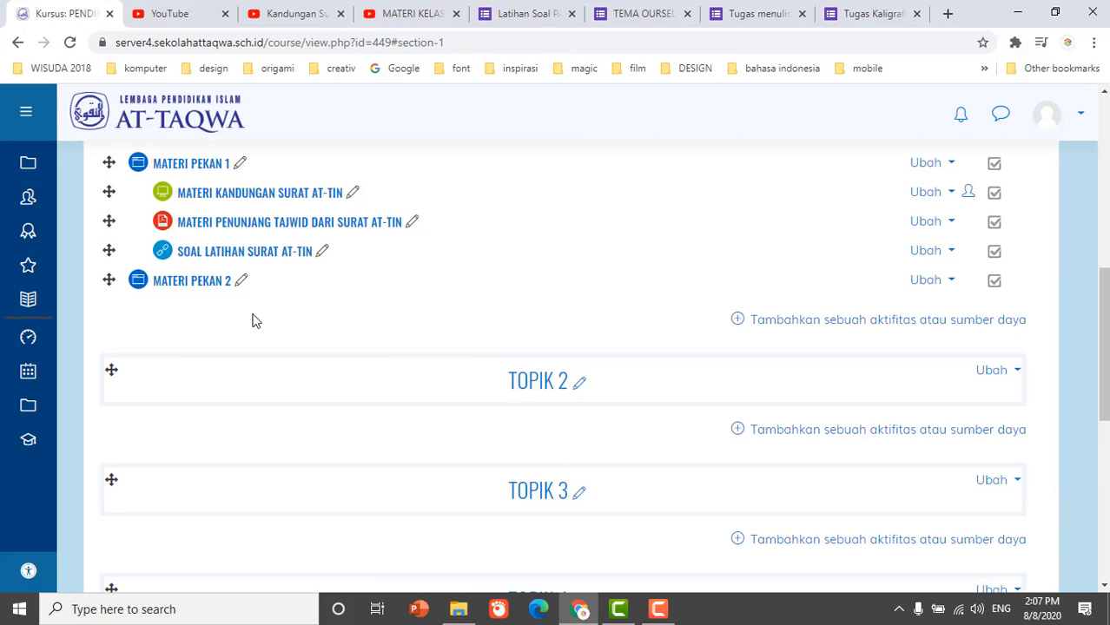
Add a Pelajaran activity to TEMA OURSELVES and name it VIDEO MATERI SURAT AL-MAUN
left_click(832, 321)
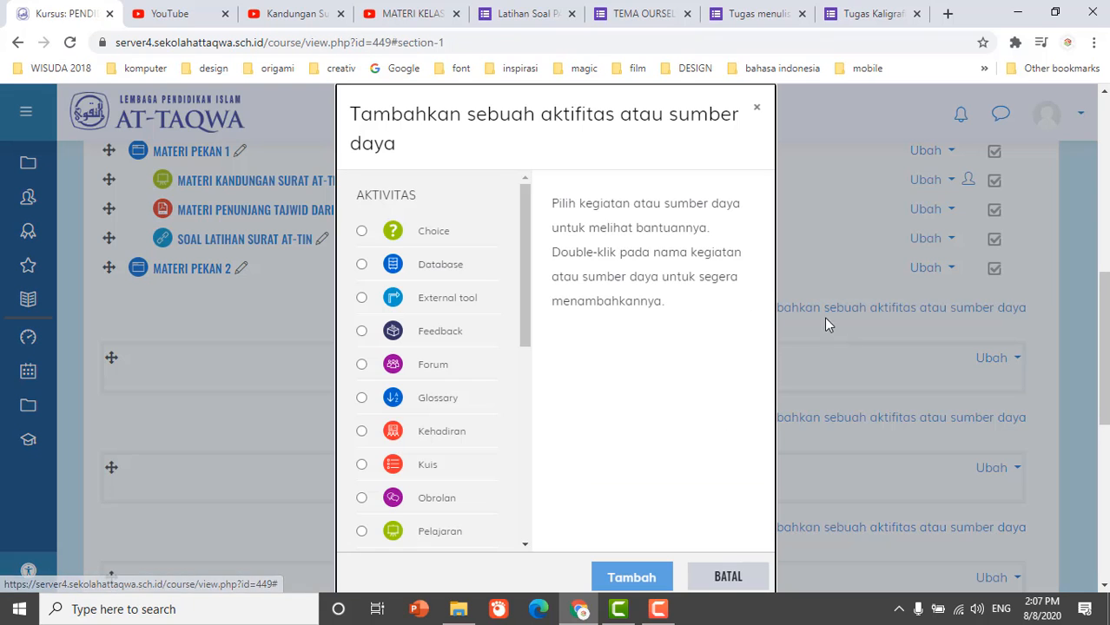
scroll(460, 474, "down", 1)
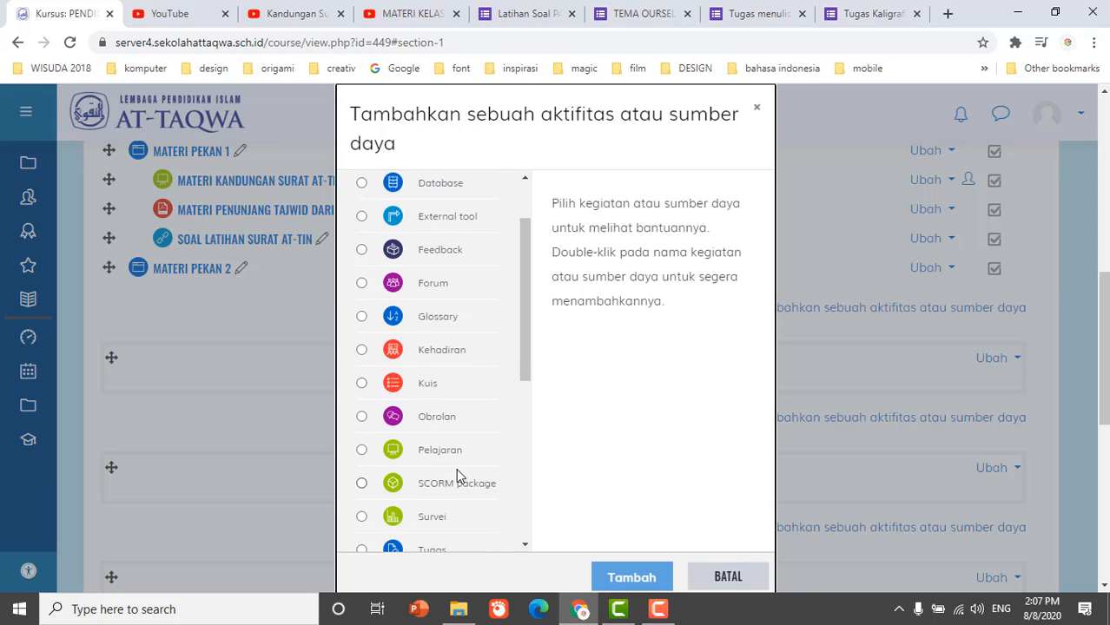
left_click(443, 452)
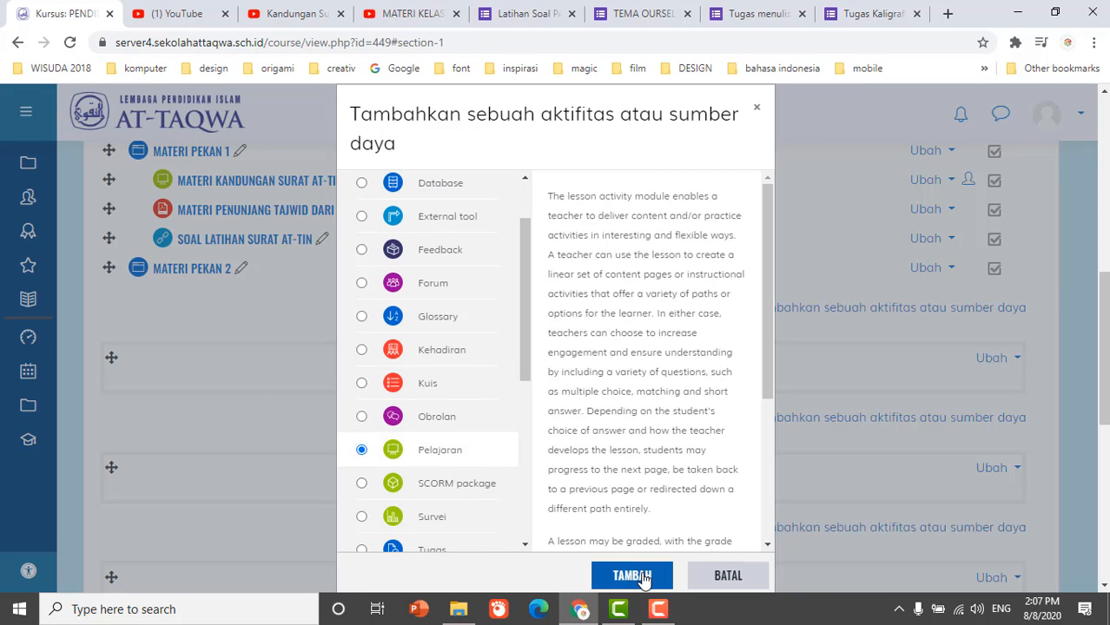
left_click(639, 576)
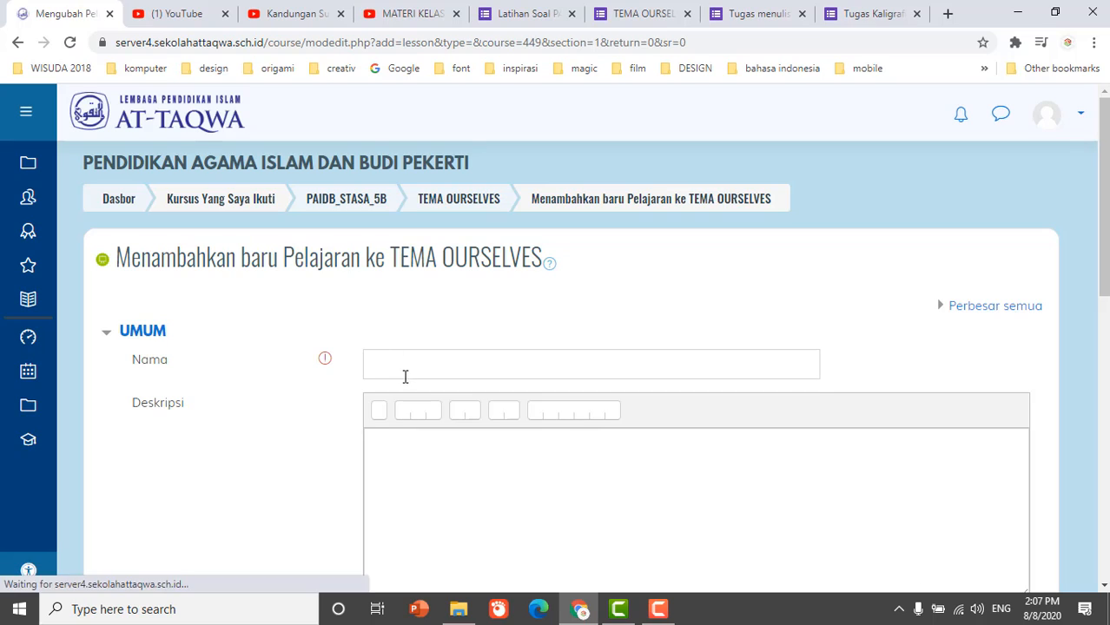
left_click(407, 371)
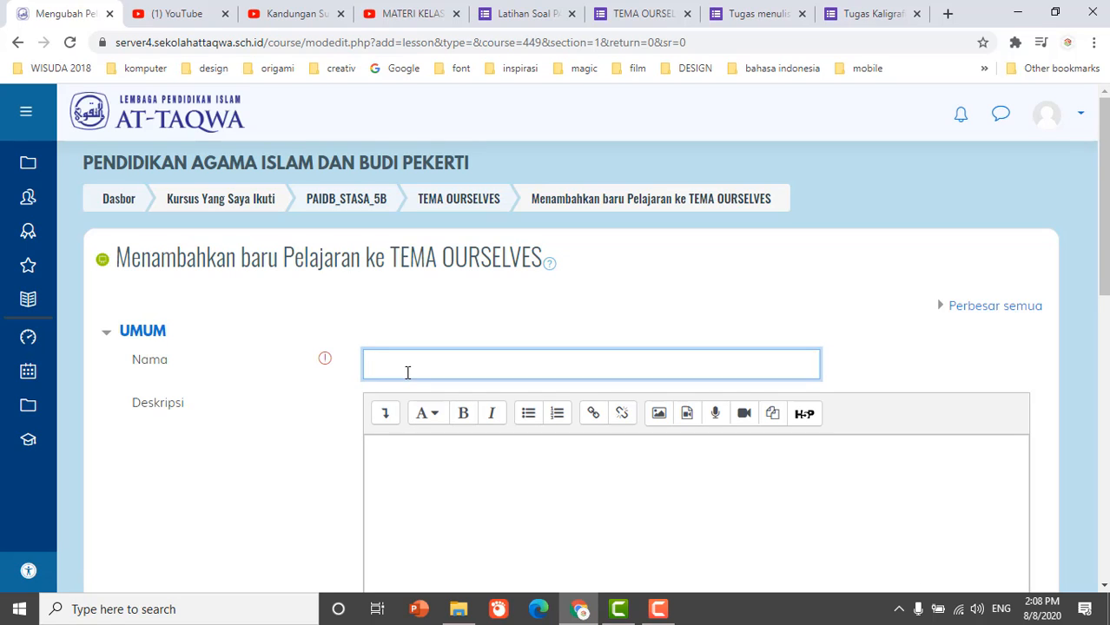
type("VIDEO MATERI SURAT AL-MAUN")
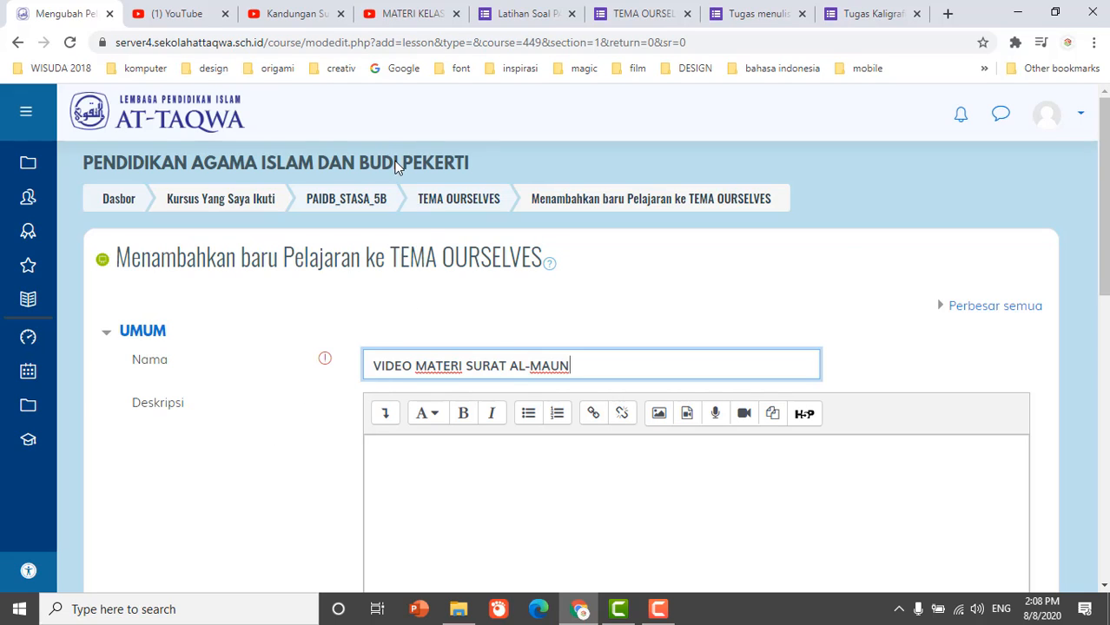
Copy the link of the YouTube video "Kandungan Surah Al Ma'un kelas 5" into the lesson's description
left_click(461, 479)
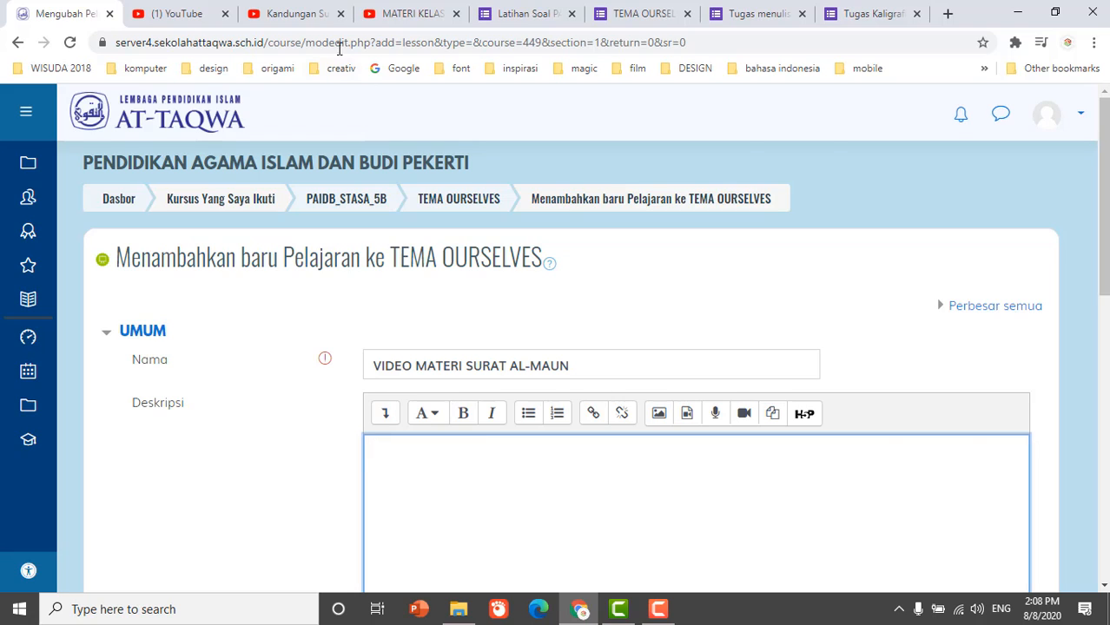
left_click(318, 25)
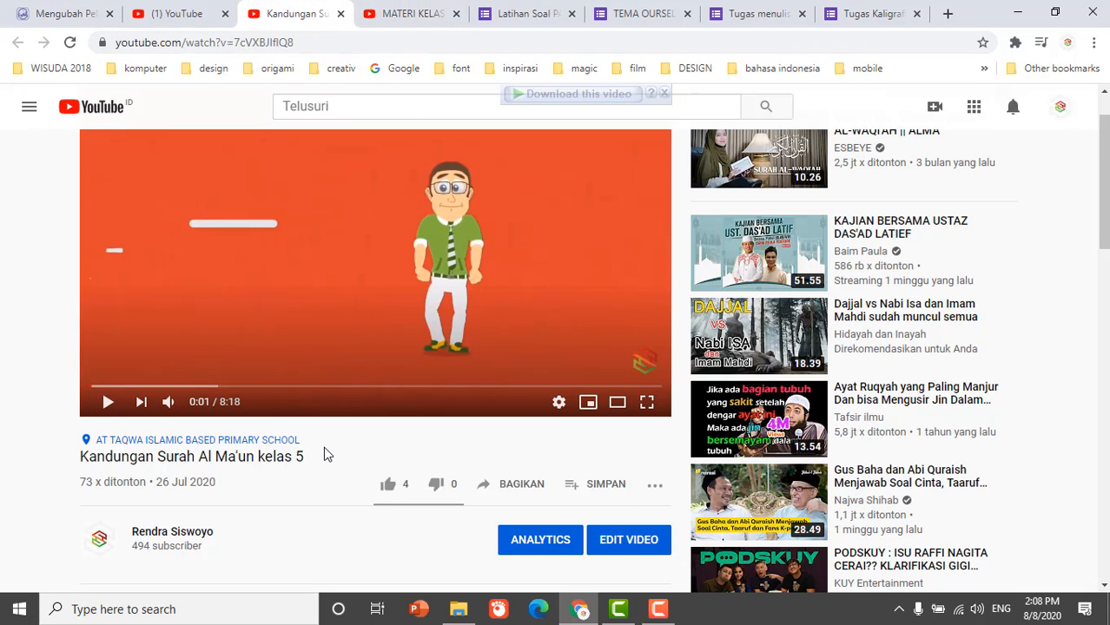
left_click_drag(317, 42, 109, 45)
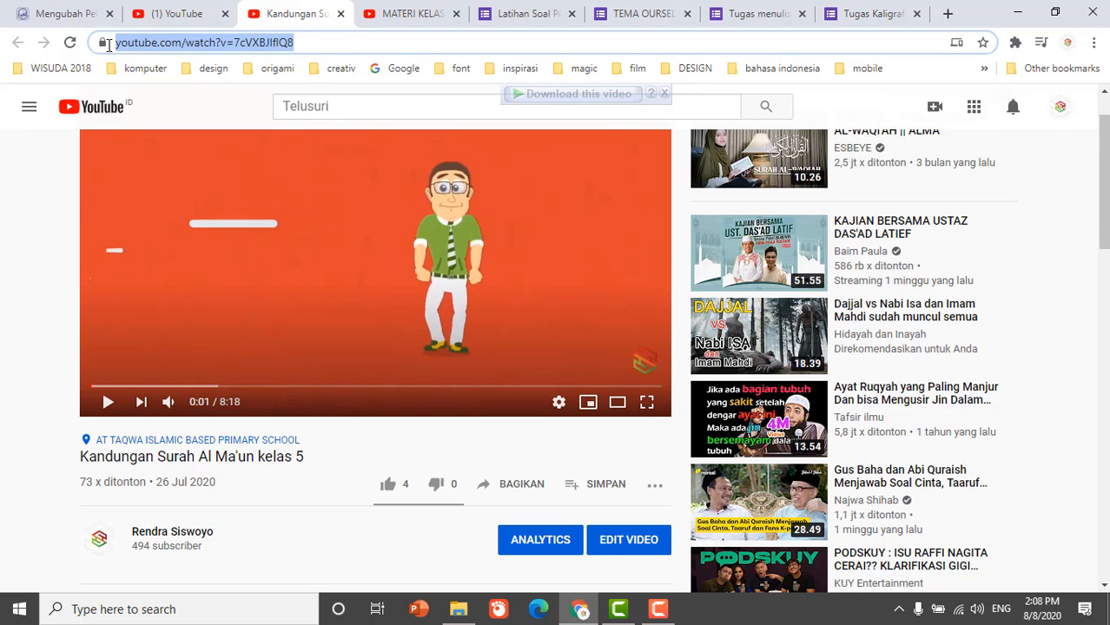
left_click(154, 14)
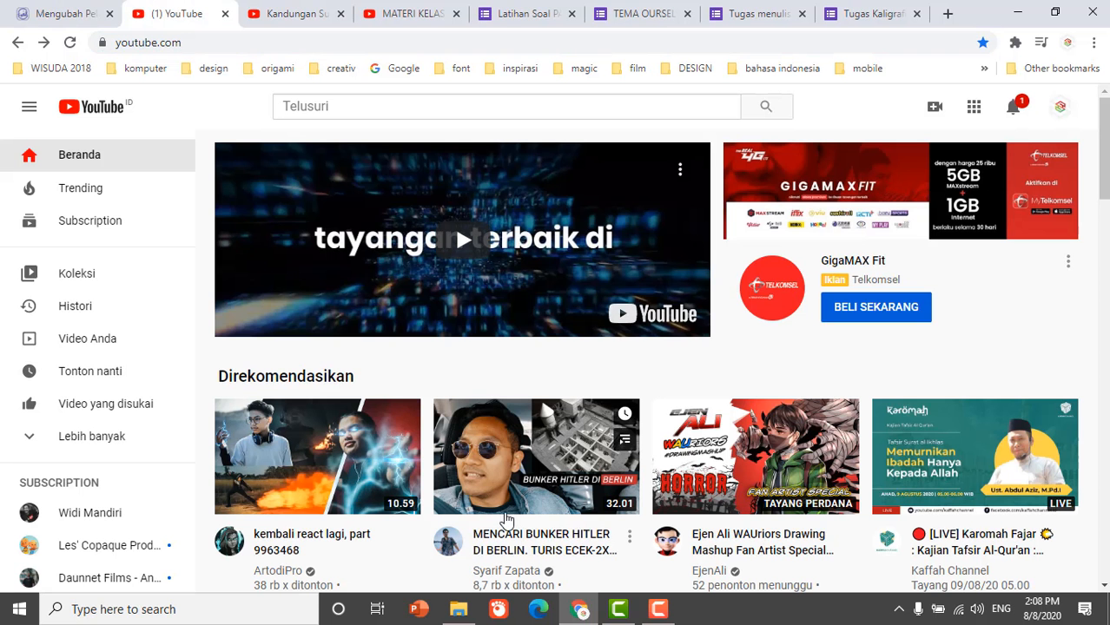
left_click(52, 13)
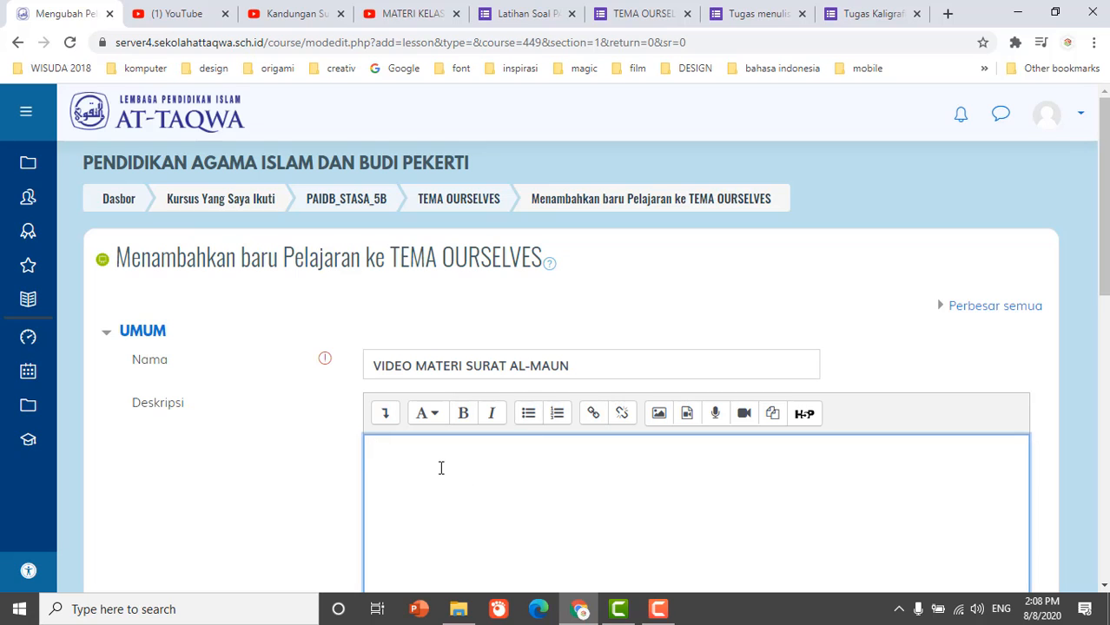
type("https://www.youtube.com/watch?v=7cVXBJlfIQ8")
Save the lesson, returning to the course, and indent VIDEO MATERI SURAT AL-MAUN one level to the right
scroll(651, 521, "down", 2)
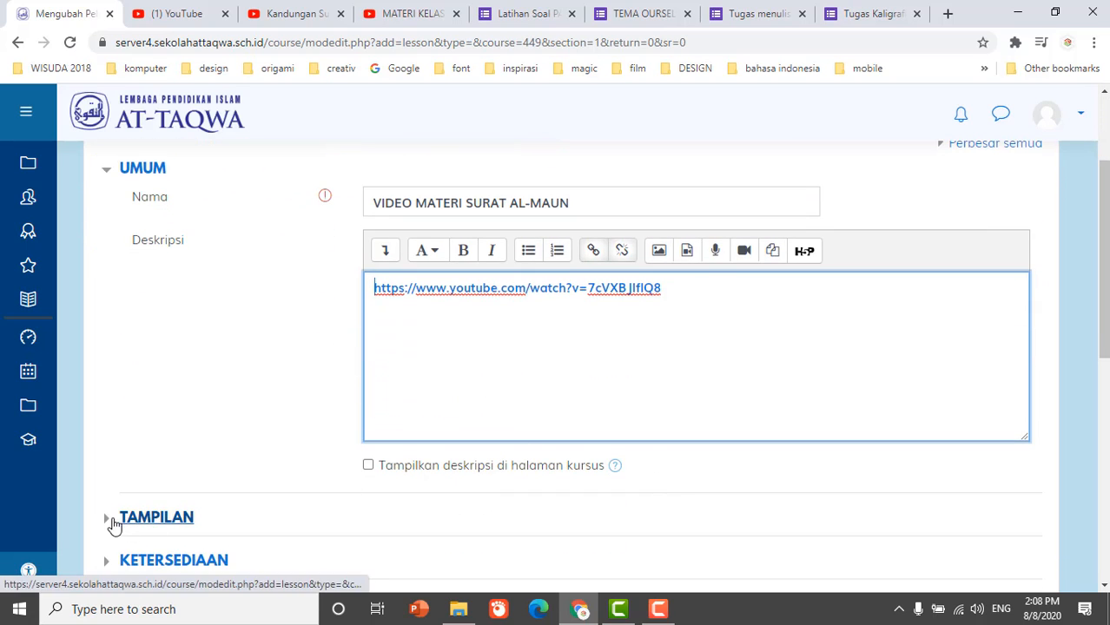
scroll(521, 486, "down", 1)
scroll(538, 469, "down", 6)
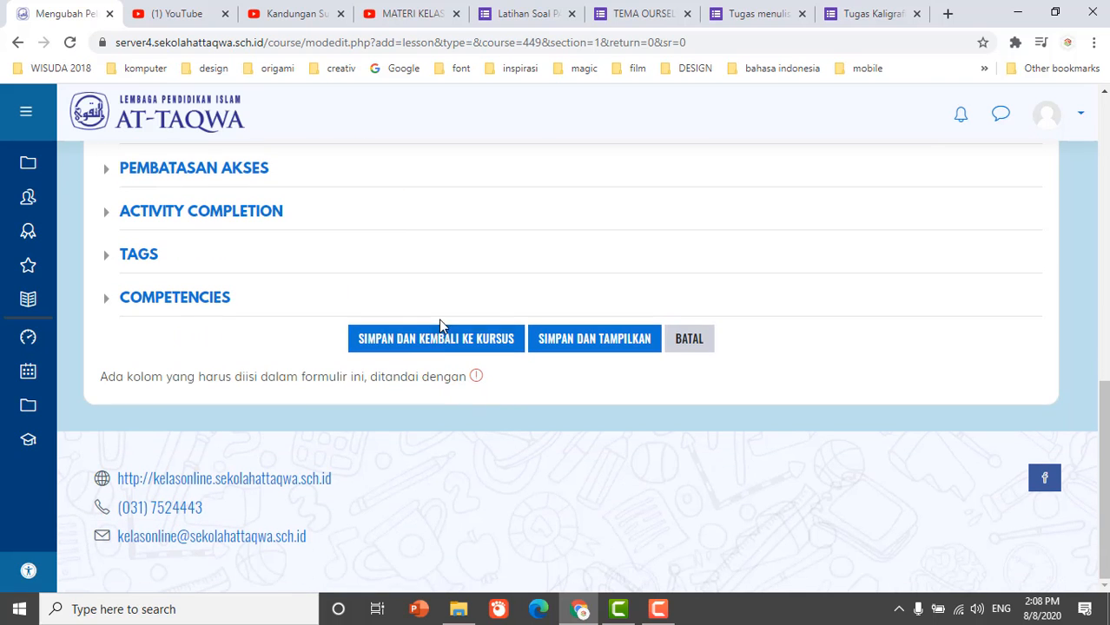
left_click(448, 344)
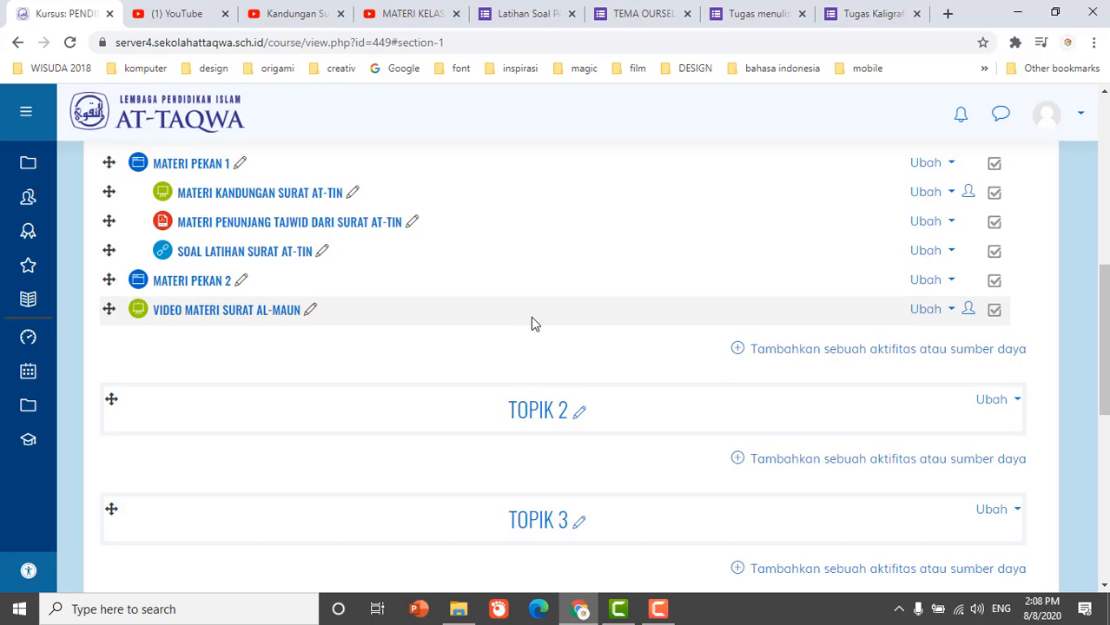
left_click(945, 311)
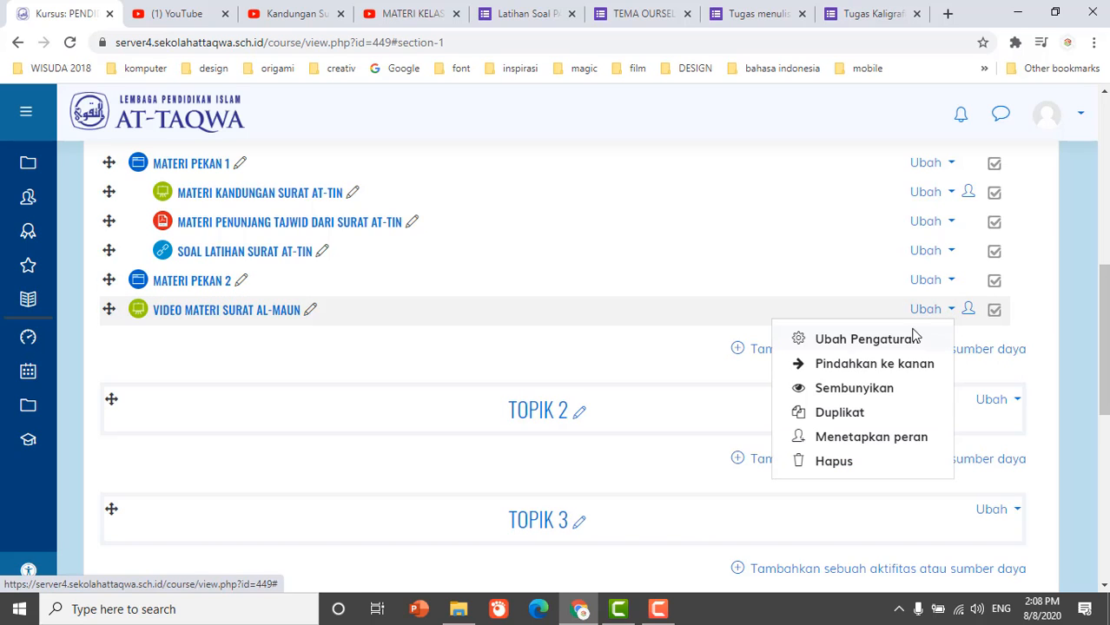
left_click(879, 365)
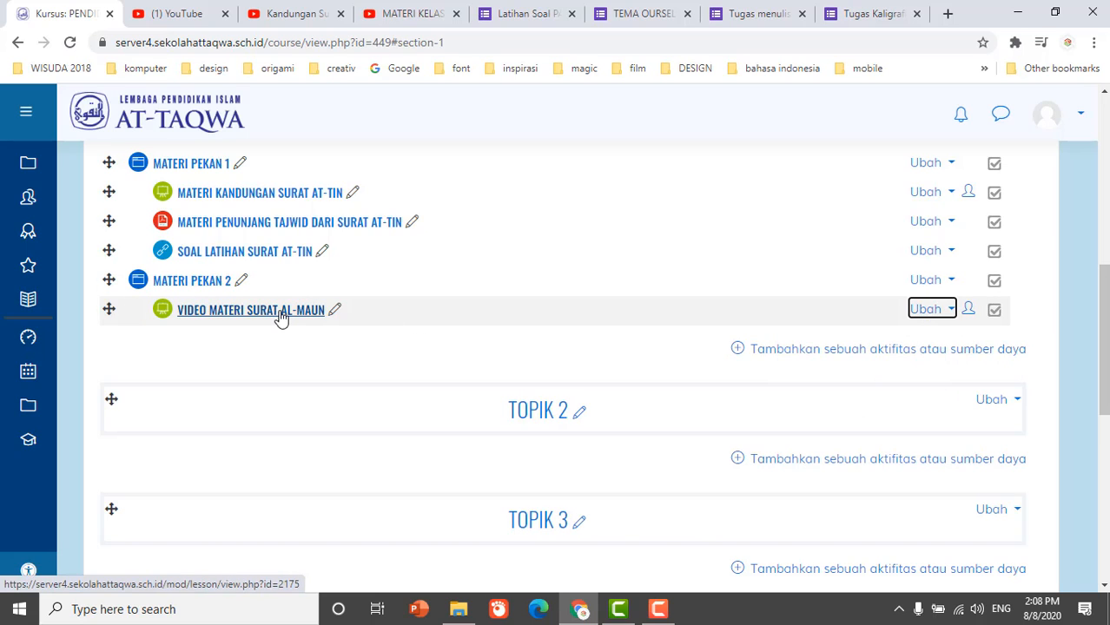
Open VIDEO MATERI SURAT AL-MAUN in a separate browser tab, check its embedded video, and return to the course page
right_click(280, 312)
left_click(293, 324)
left_click(159, 13)
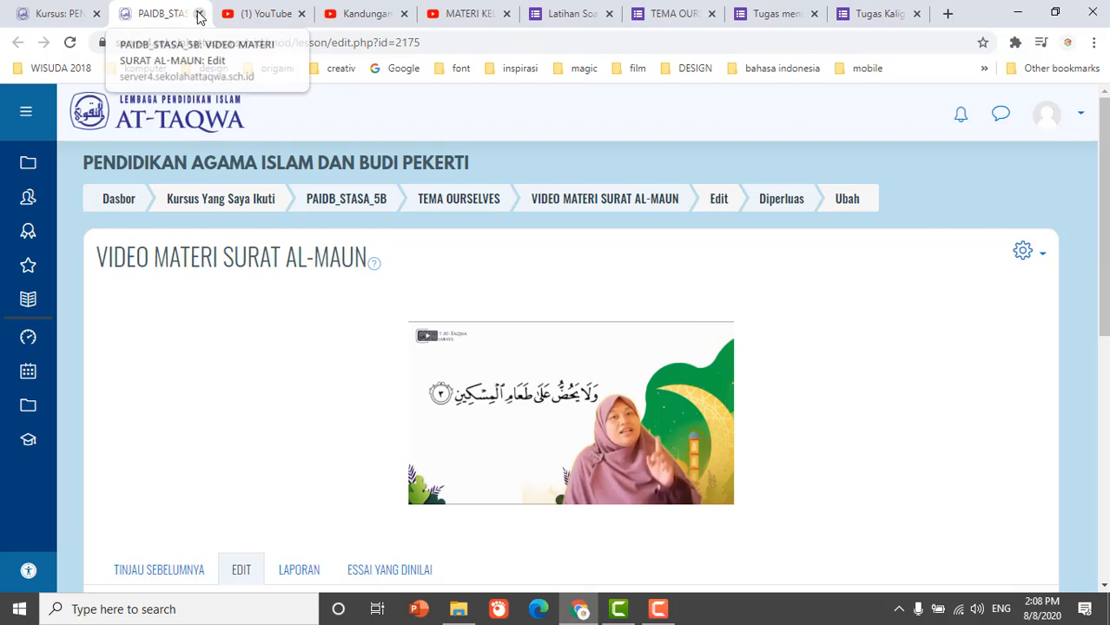
left_click(198, 13)
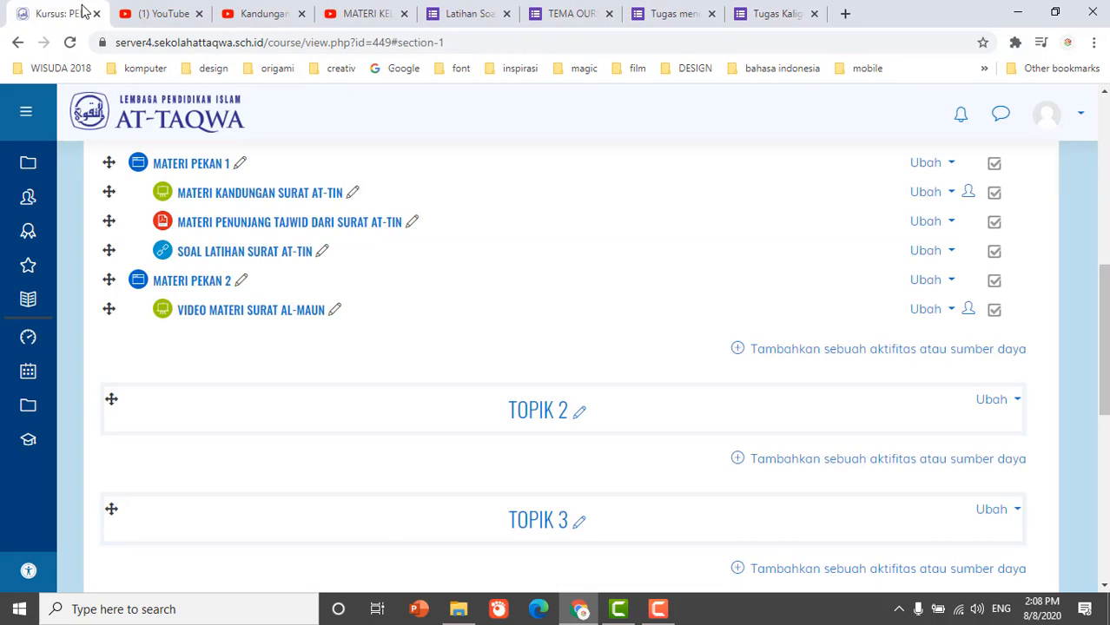
Rename the Al-Maun video lesson as VIDEO MATERI SURAT AL-MA'UN
left_click(334, 313)
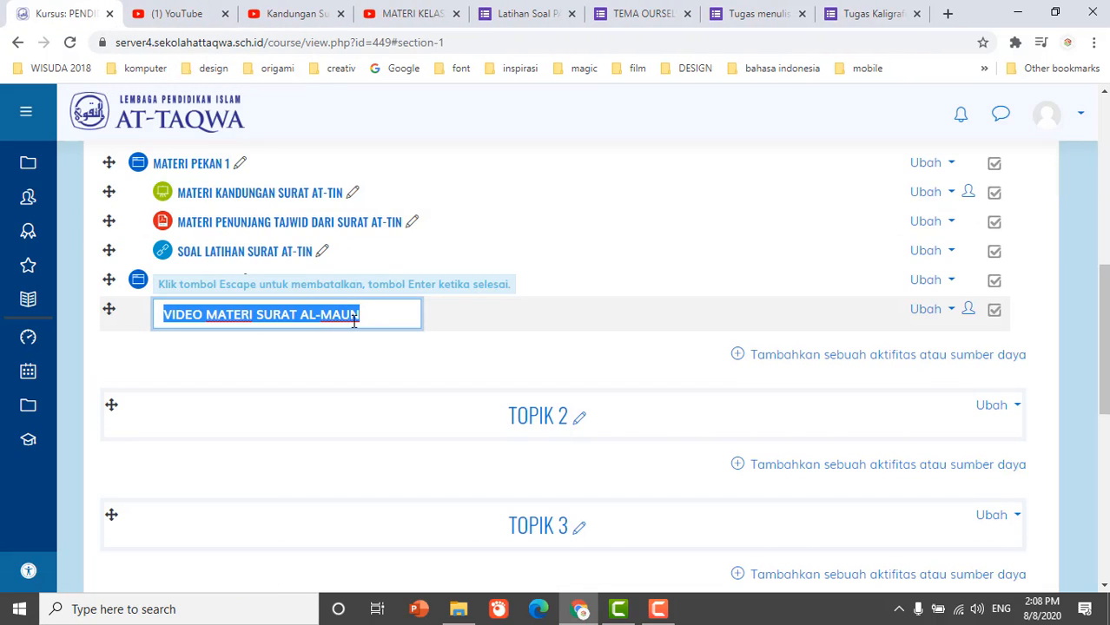
left_click(343, 317)
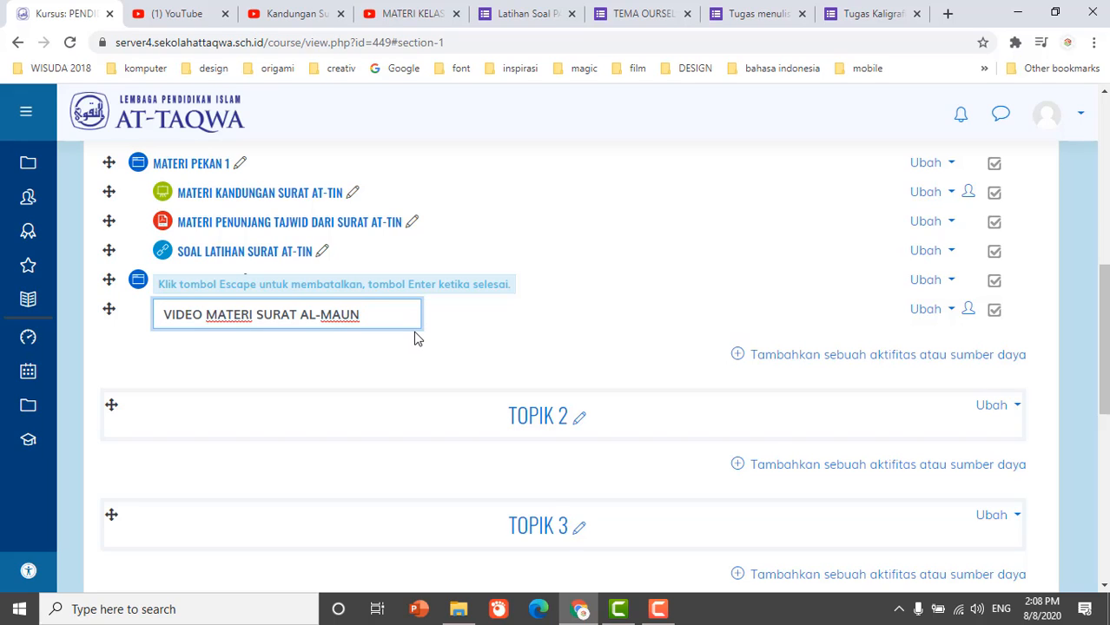
type("'")
key("Return")
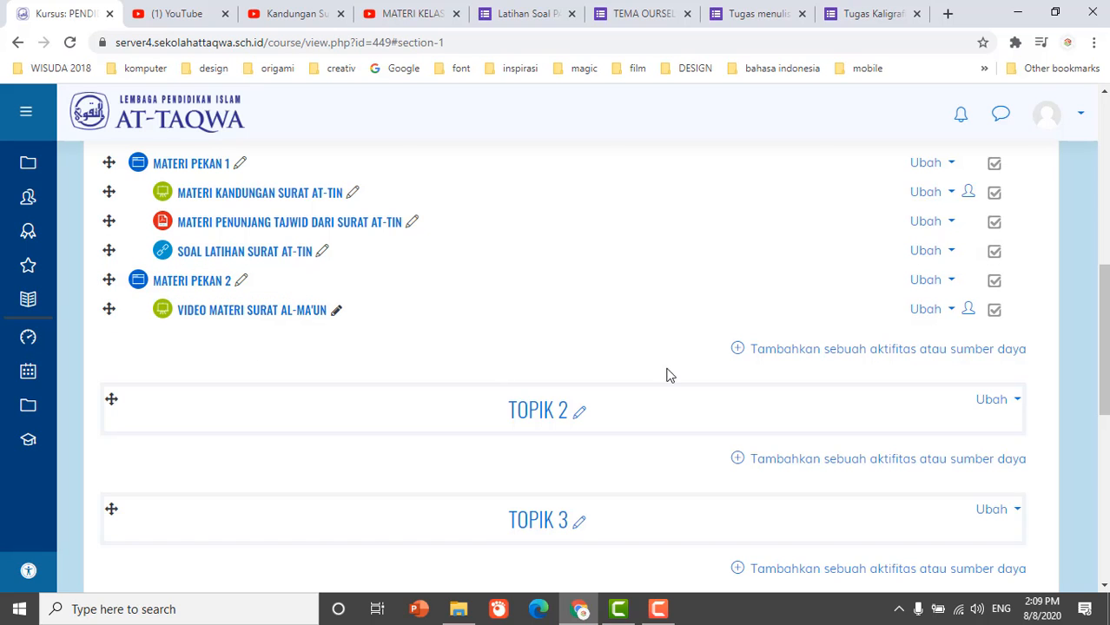
Add a File resource to the TEMA OURSELVES section and name it MATERI TAJWID SURAT AL-MA'UN
left_click(915, 351)
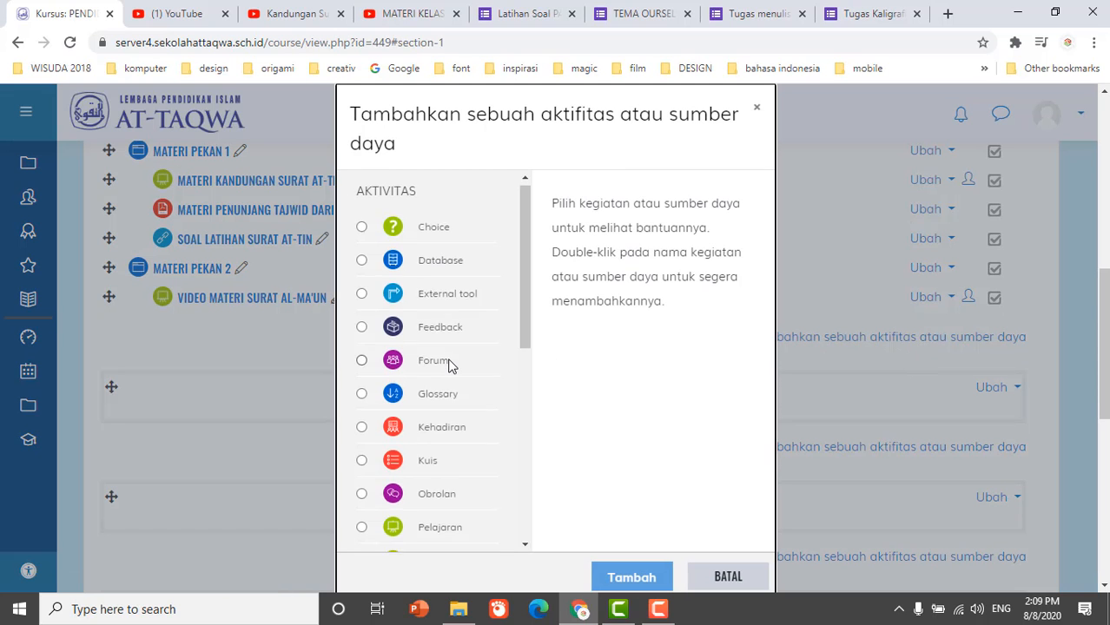
scroll(450, 363, "down", 5)
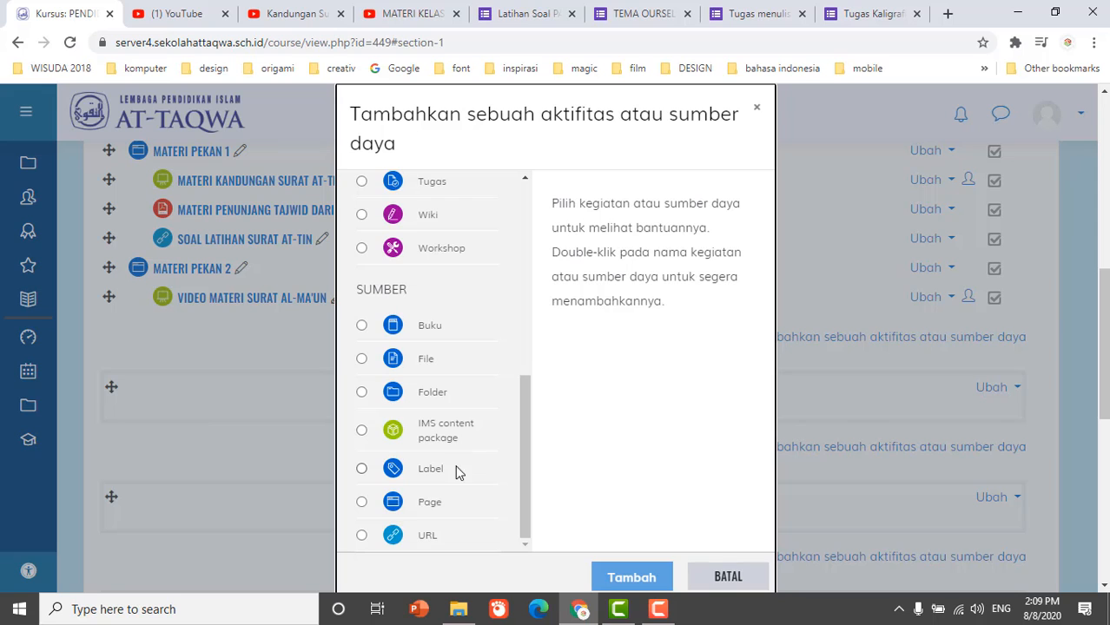
scroll(435, 491, "up", 5)
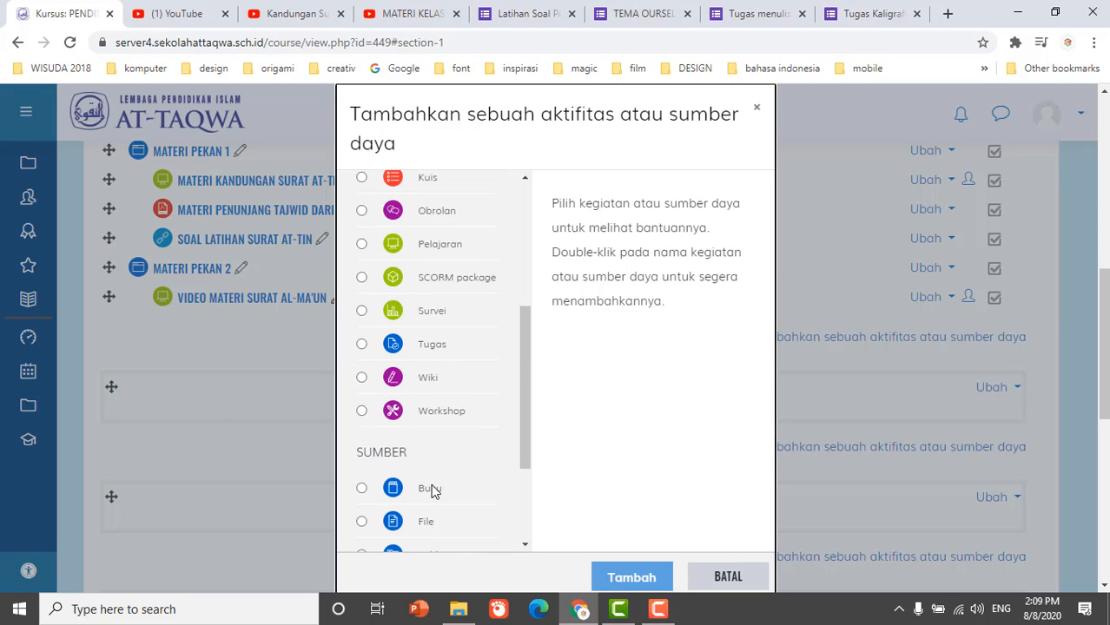
scroll(434, 491, "down", 4)
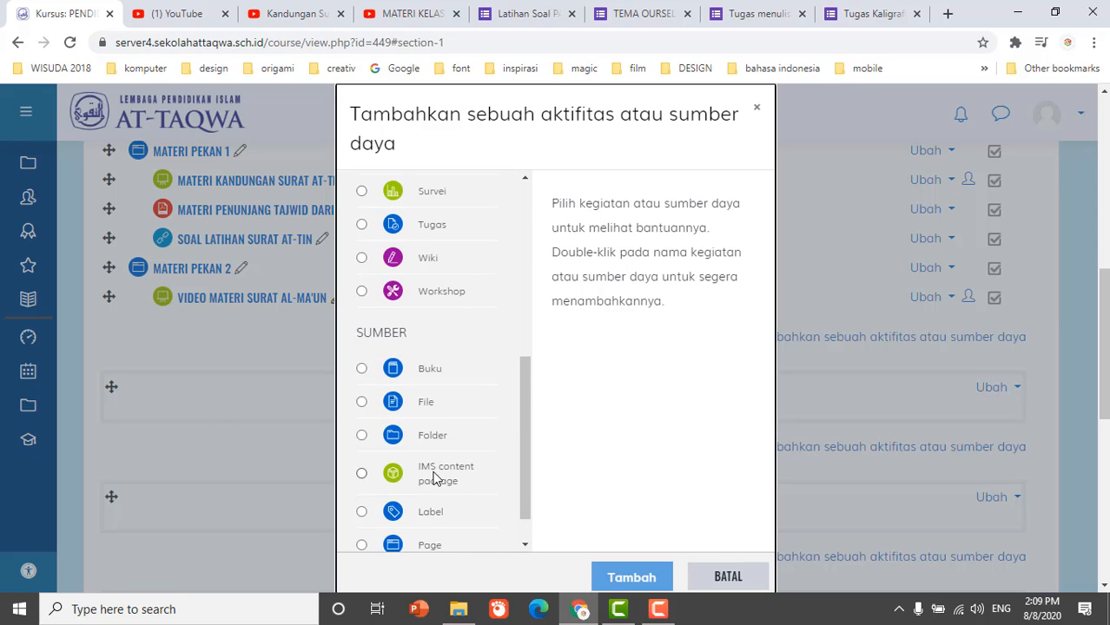
left_click(425, 404)
left_click(668, 582)
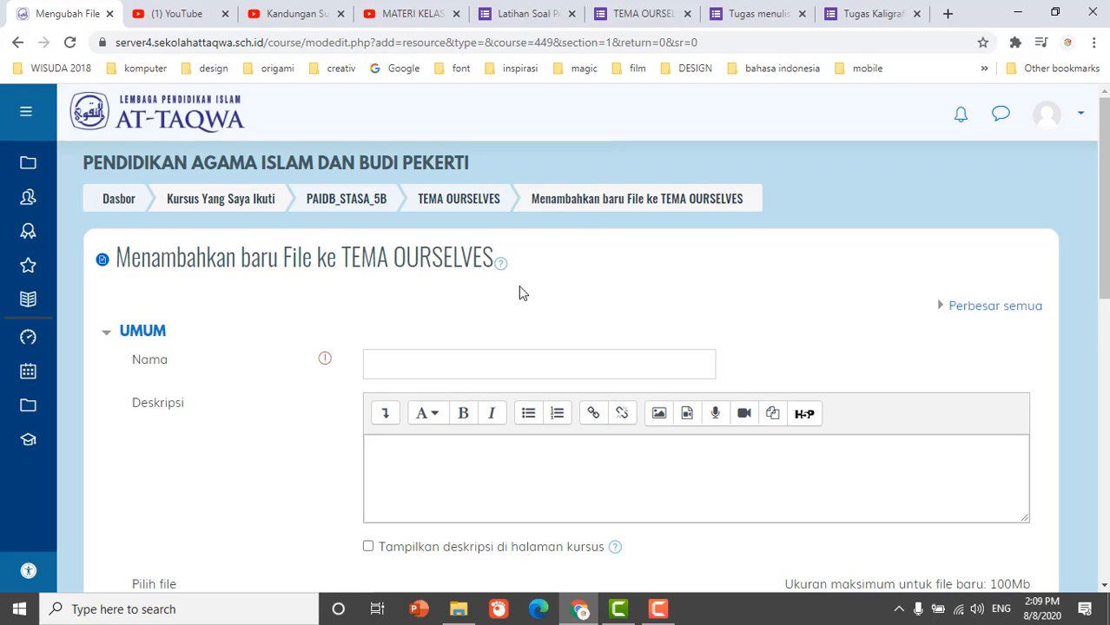
left_click(384, 370)
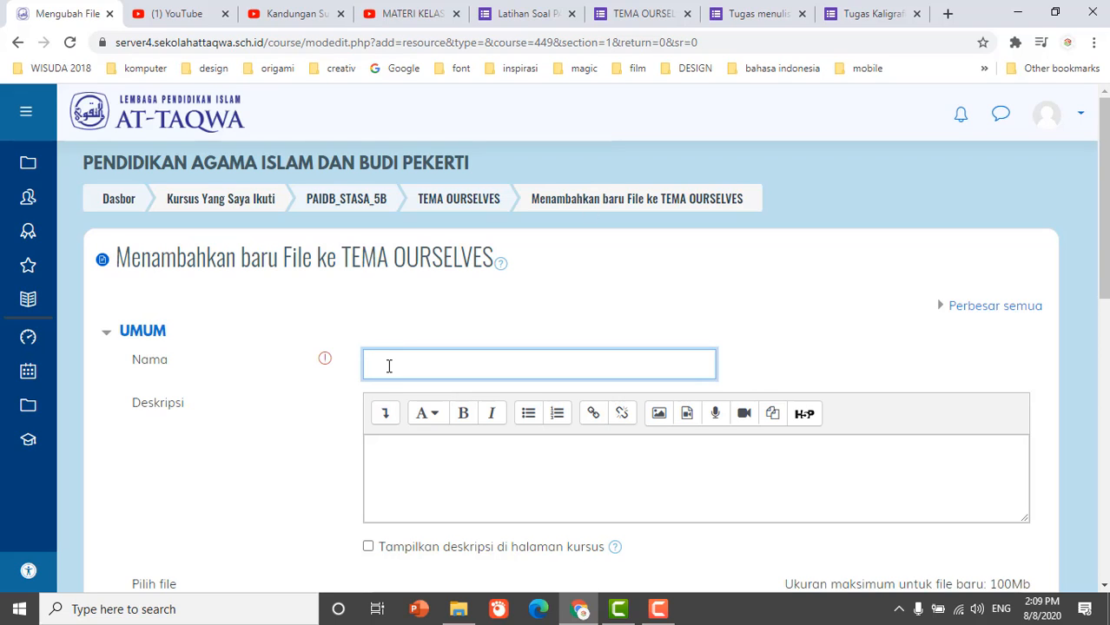
type("MATERI TAJWI")
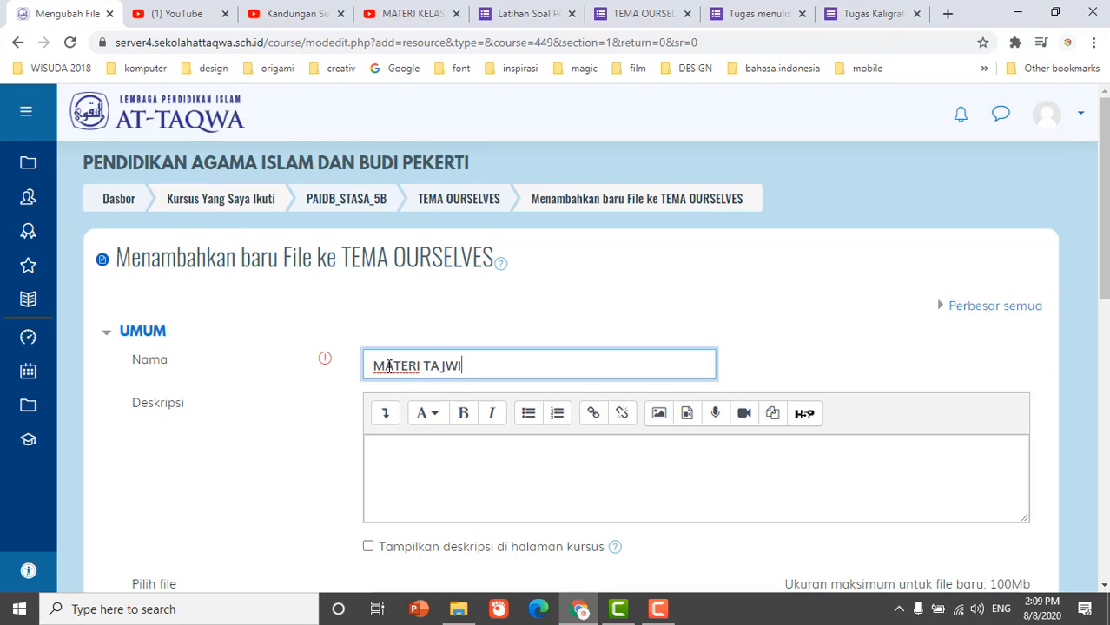
type("D SURAT AL-MA'UN")
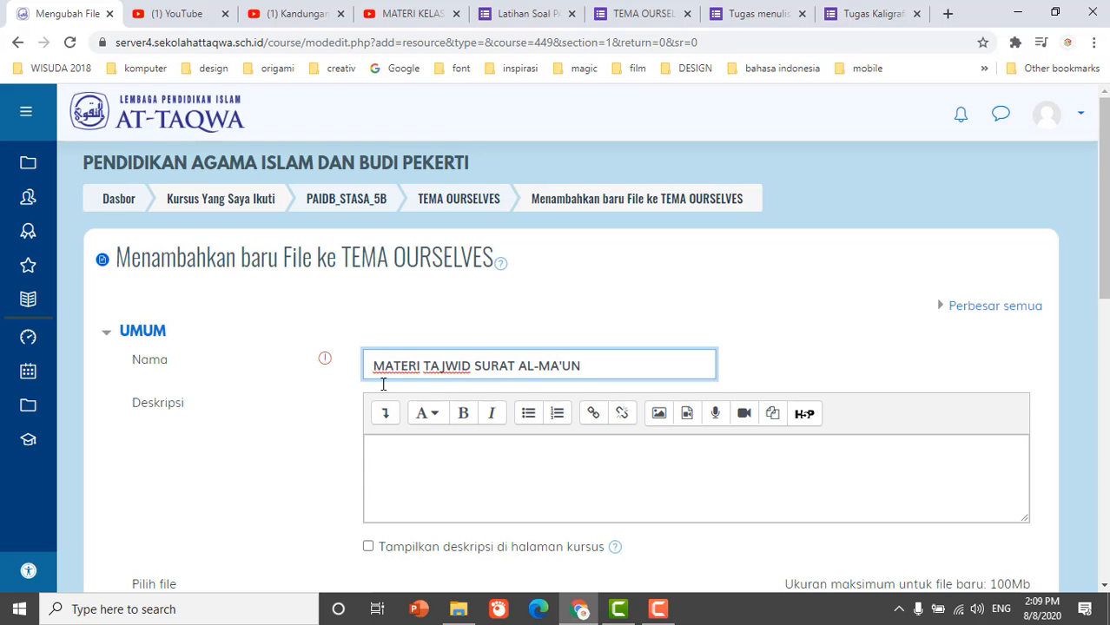
Upload the PDF "Tajwid Surat Al Ma'un ayat 1 sampai 7" from the Videos folder into the resource's file area
scroll(390, 461, "down", 2)
scroll(297, 454, "down", 2)
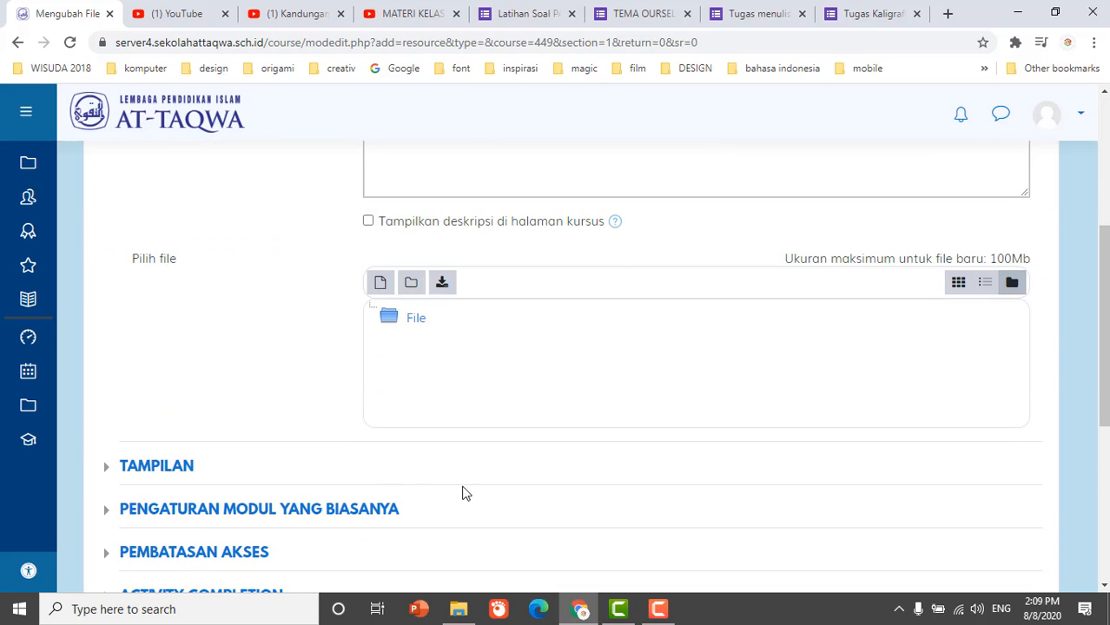
left_click(458, 608)
left_click(372, 421)
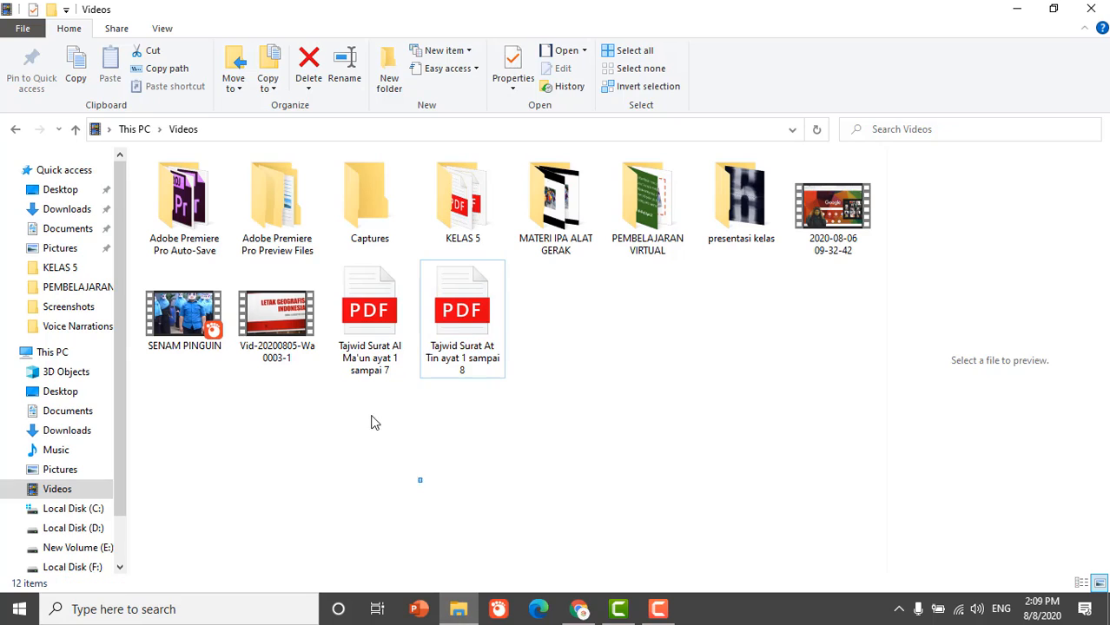
left_click_drag(351, 323, 613, 396)
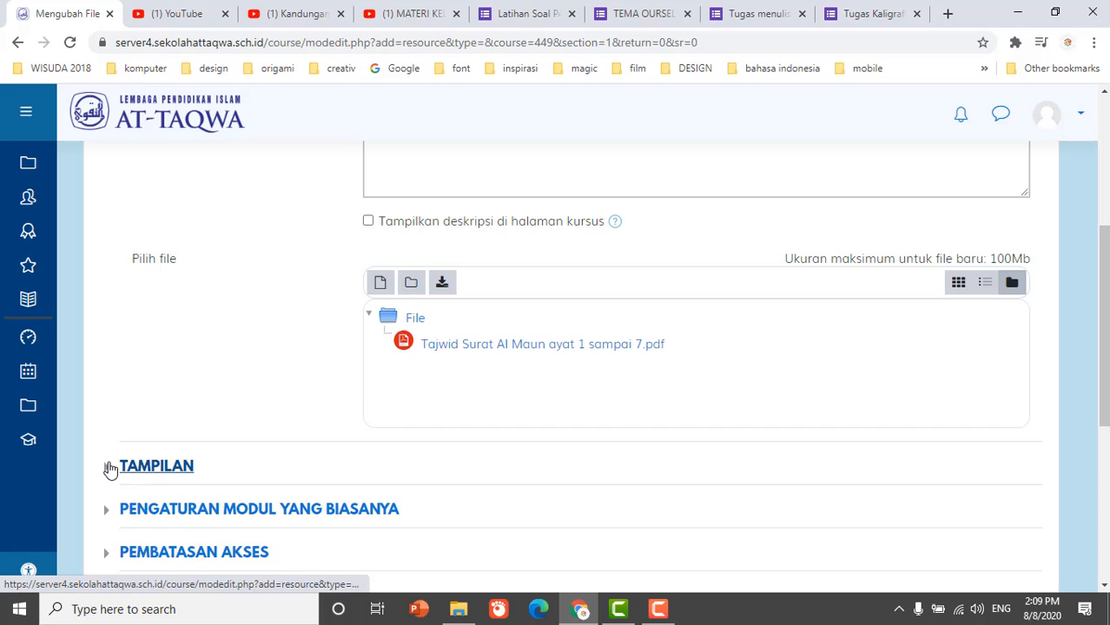
Enable Show size and Show type in the file's display settings and save the resource, returning to the course
left_click(109, 469)
scroll(536, 514, "down", 3)
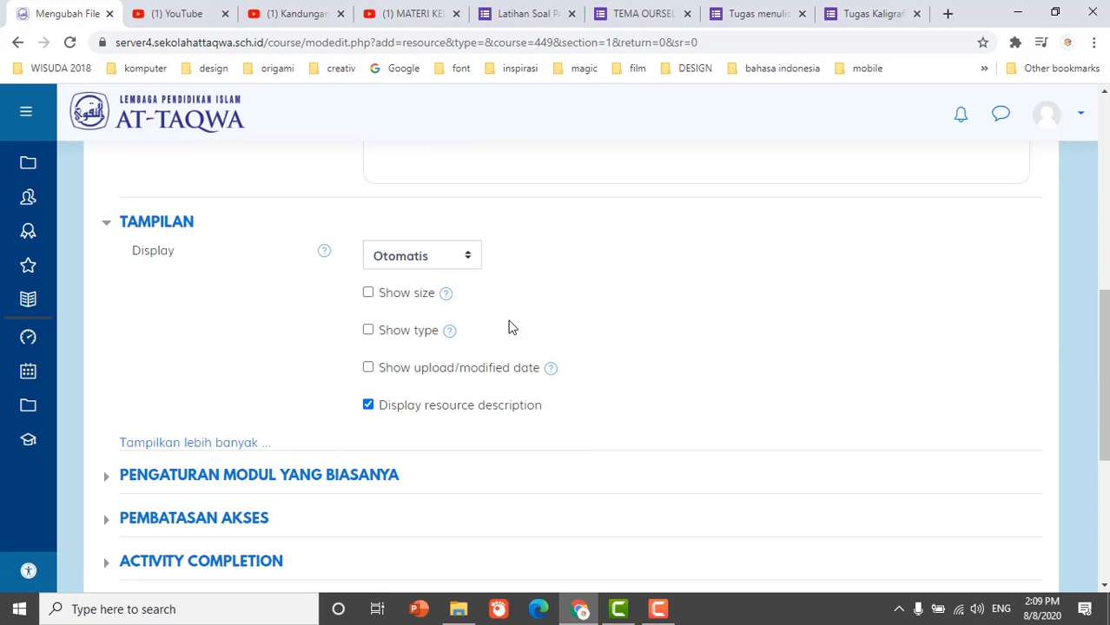
left_click(368, 294)
scroll(630, 330, "up", 2)
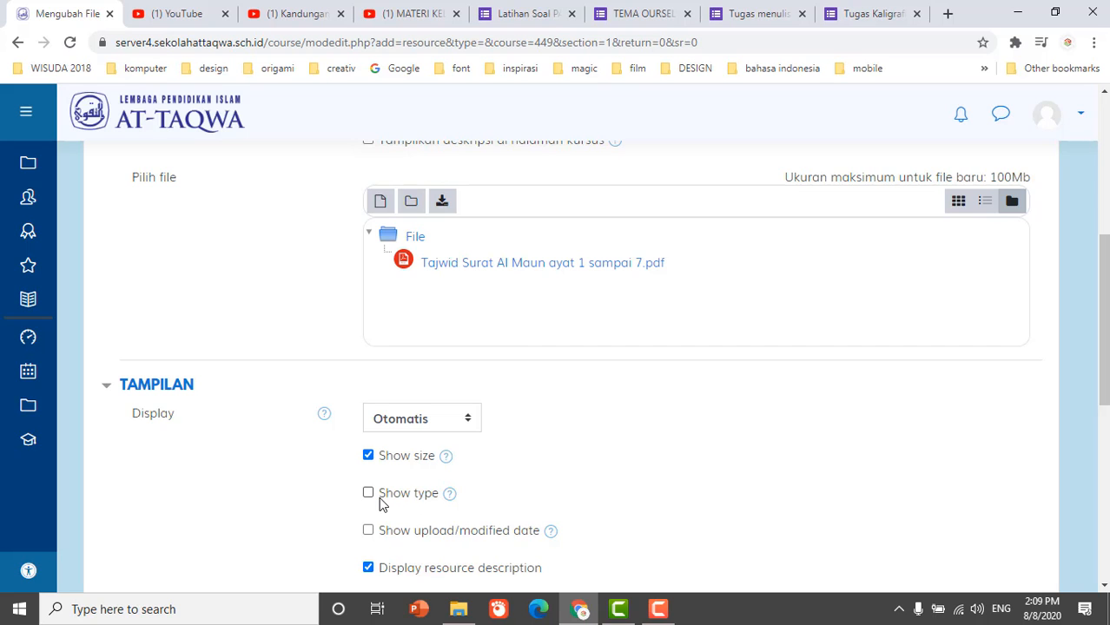
scroll(602, 451, "down", 5)
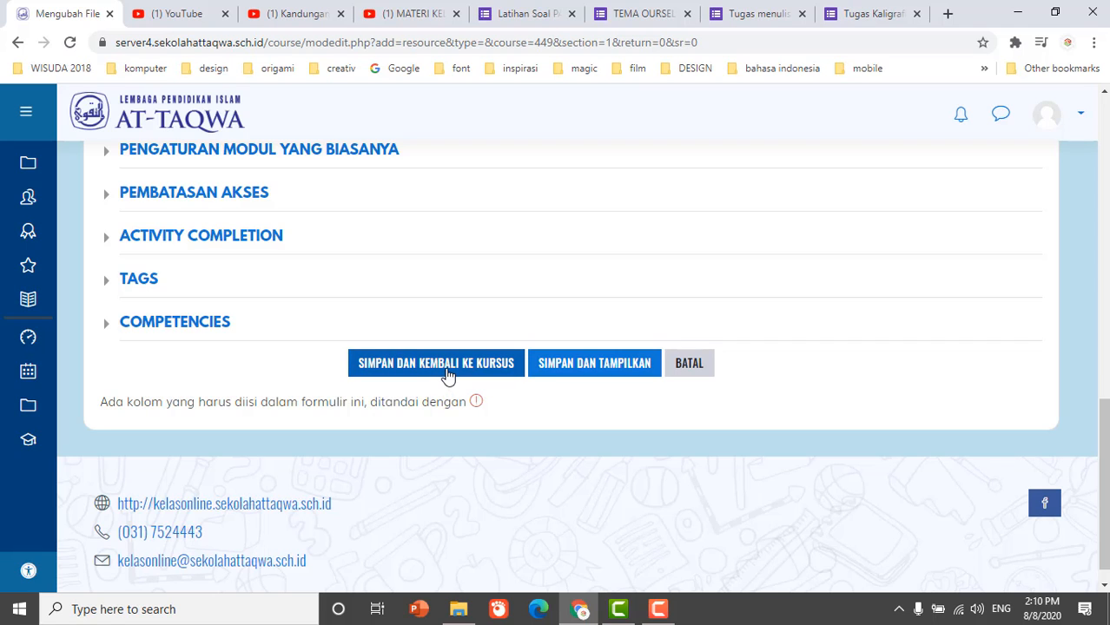
left_click(448, 374)
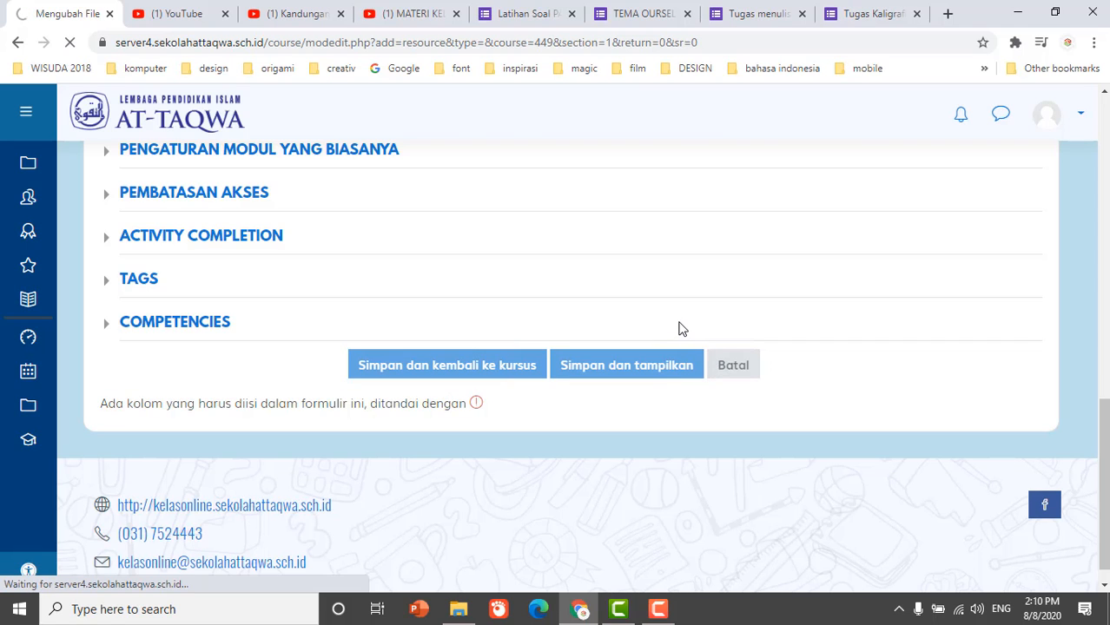
Indent MATERI TAJWID SURAT AL-MA'UN one level to the right beneath MATERI PEKAN 2
scroll(495, 378, "down", 3)
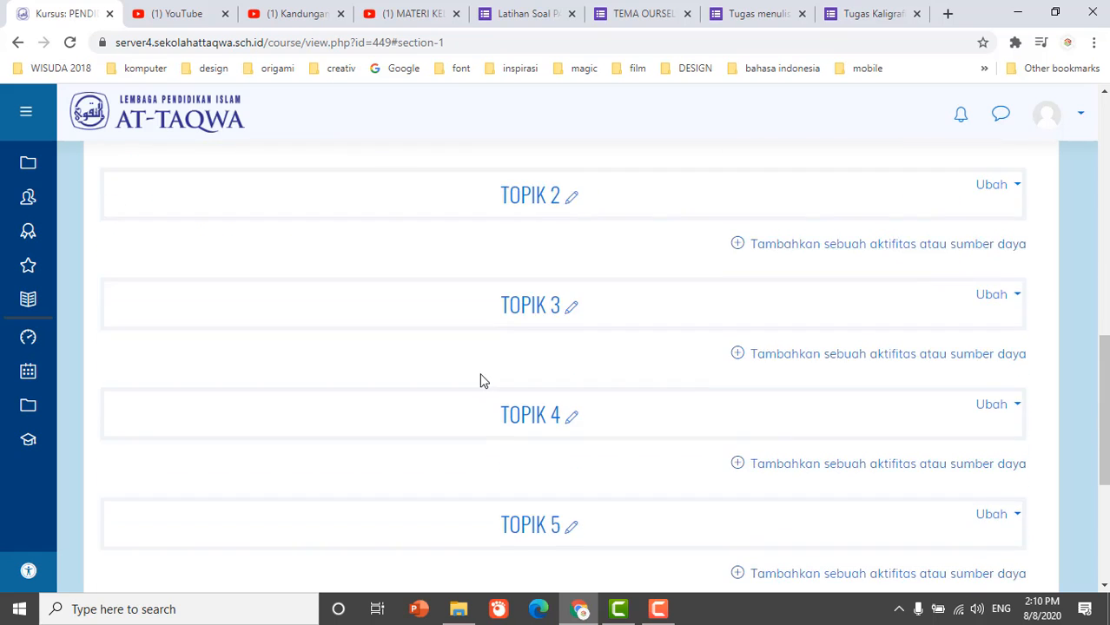
scroll(483, 380, "up", 3)
left_click(946, 340)
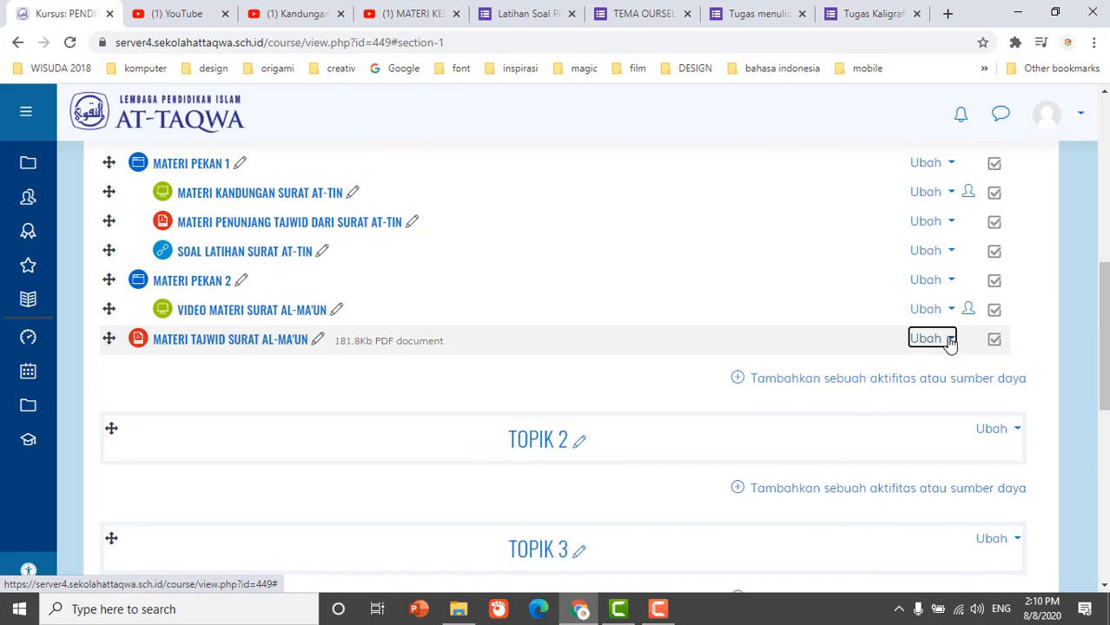
left_click(875, 393)
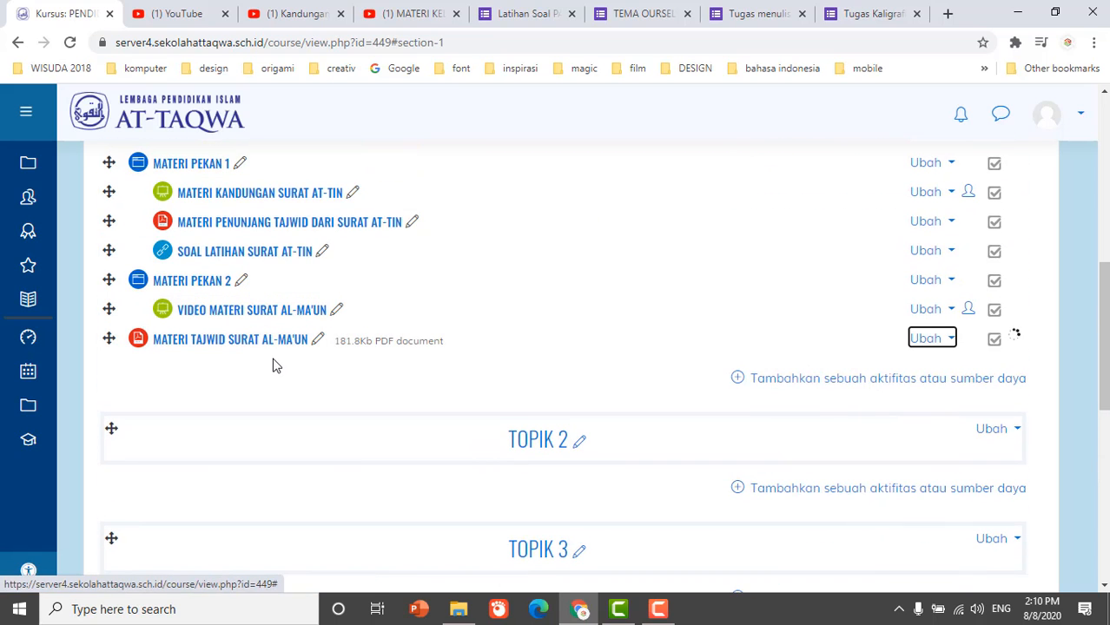
scroll(493, 350, "up", 1)
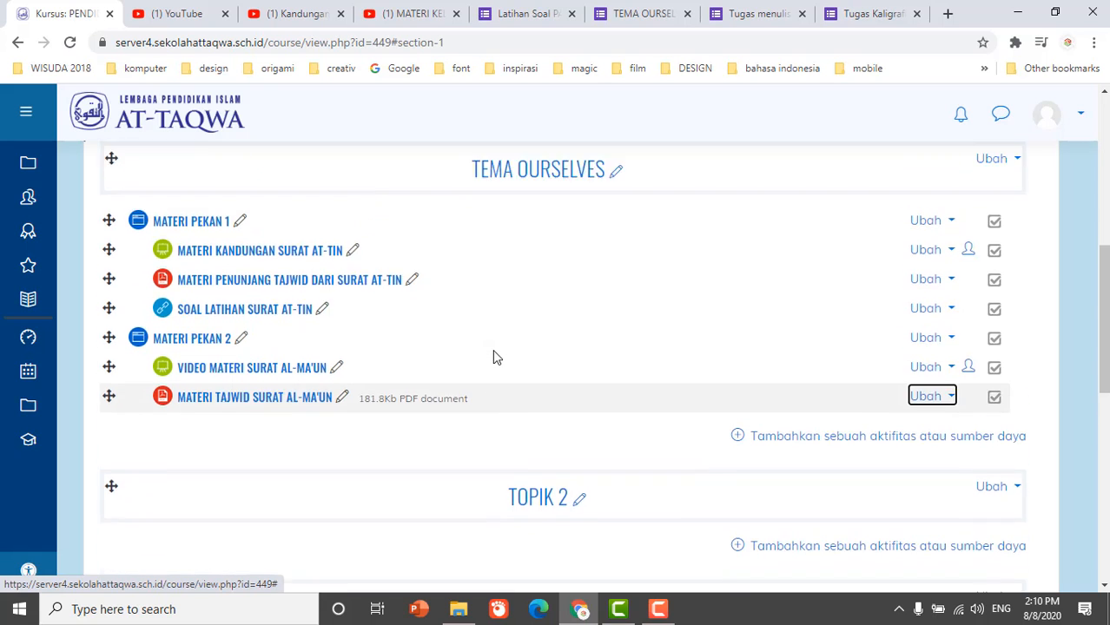
scroll(493, 351, "down", 1)
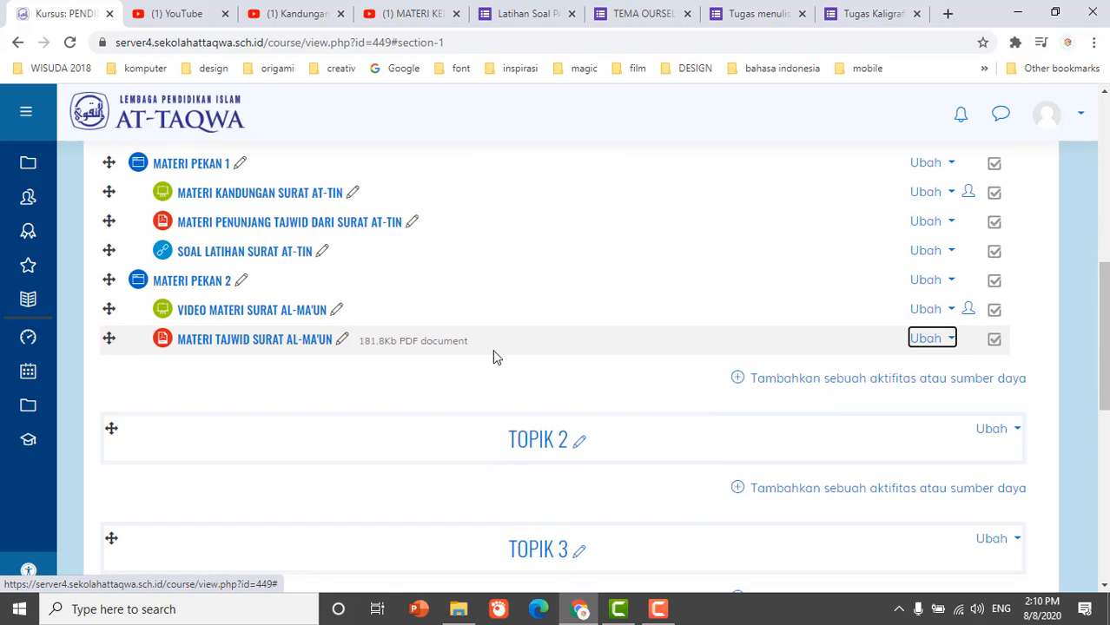
scroll(451, 342, "up", 3)
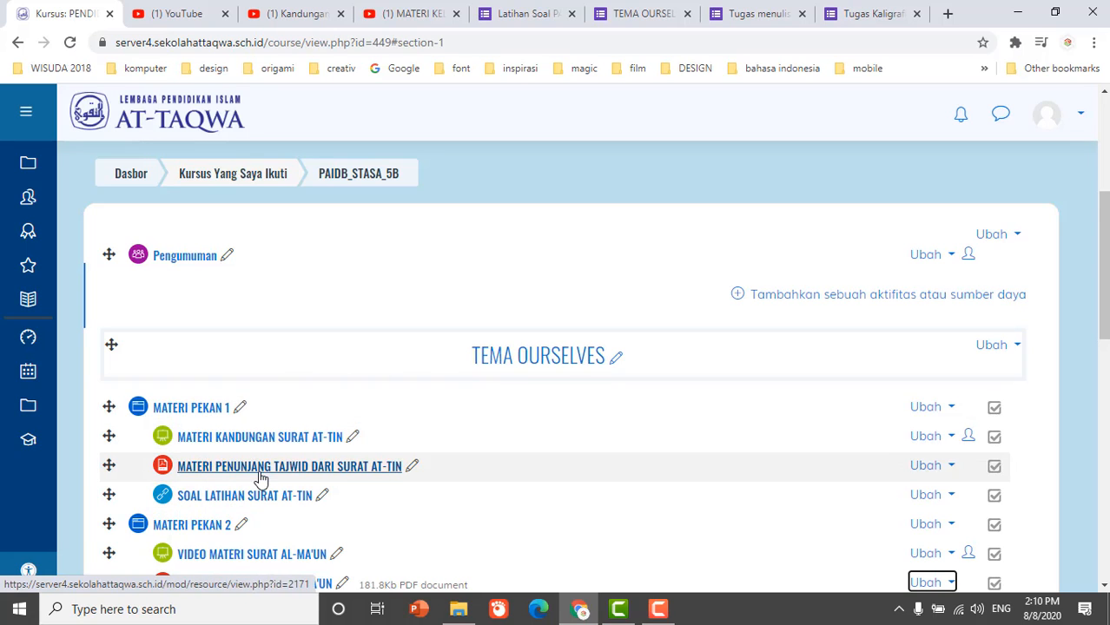
scroll(258, 476, "down", 1)
scroll(312, 486, "down", 1)
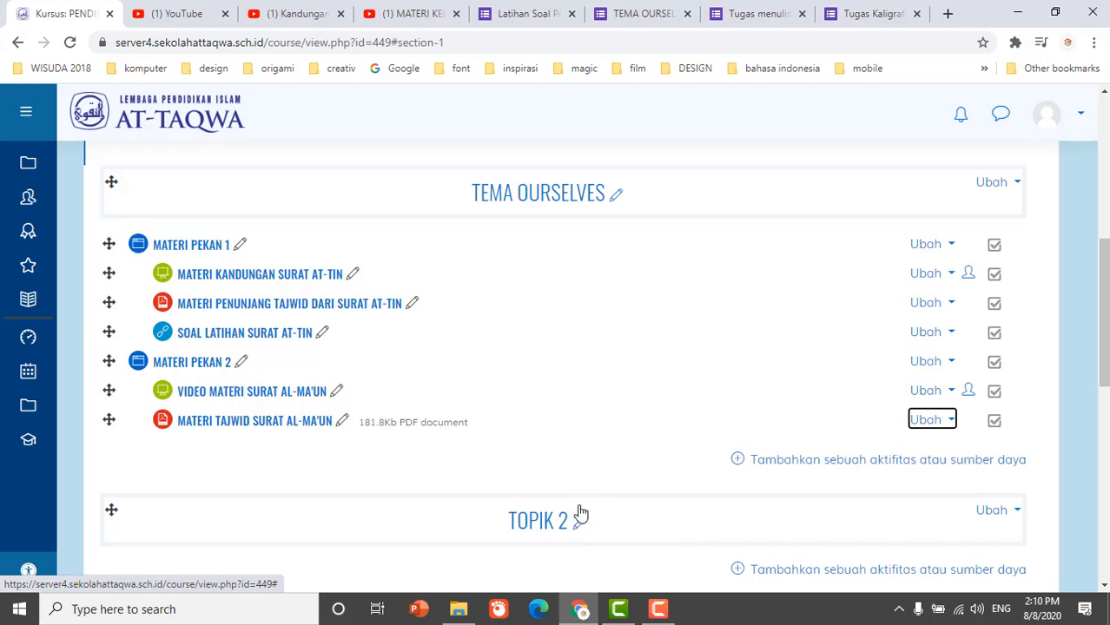
left_click(658, 609)
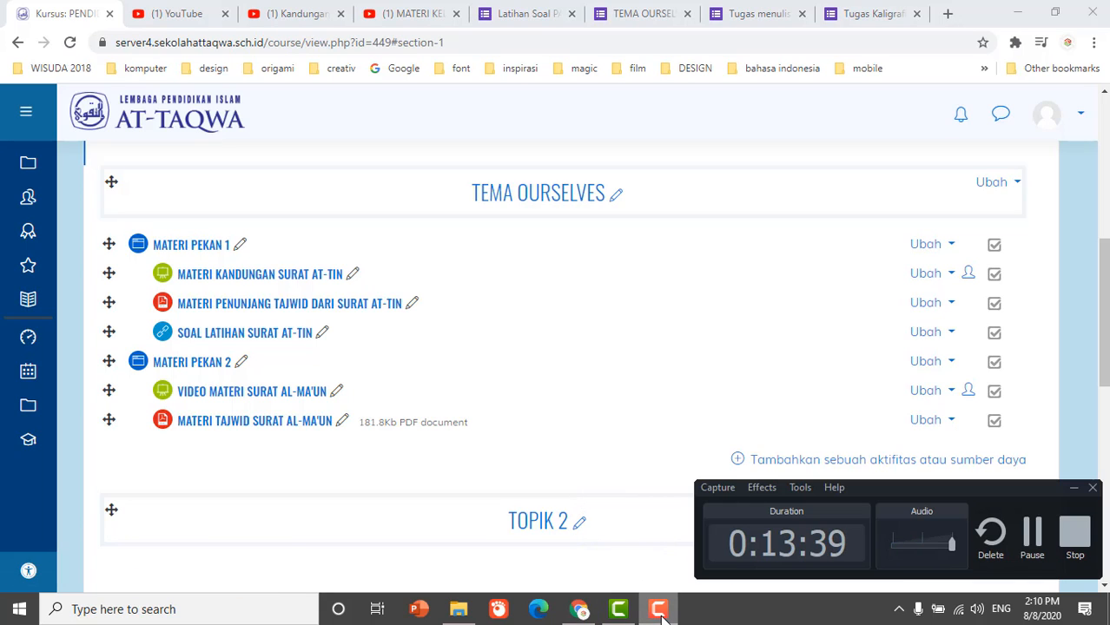